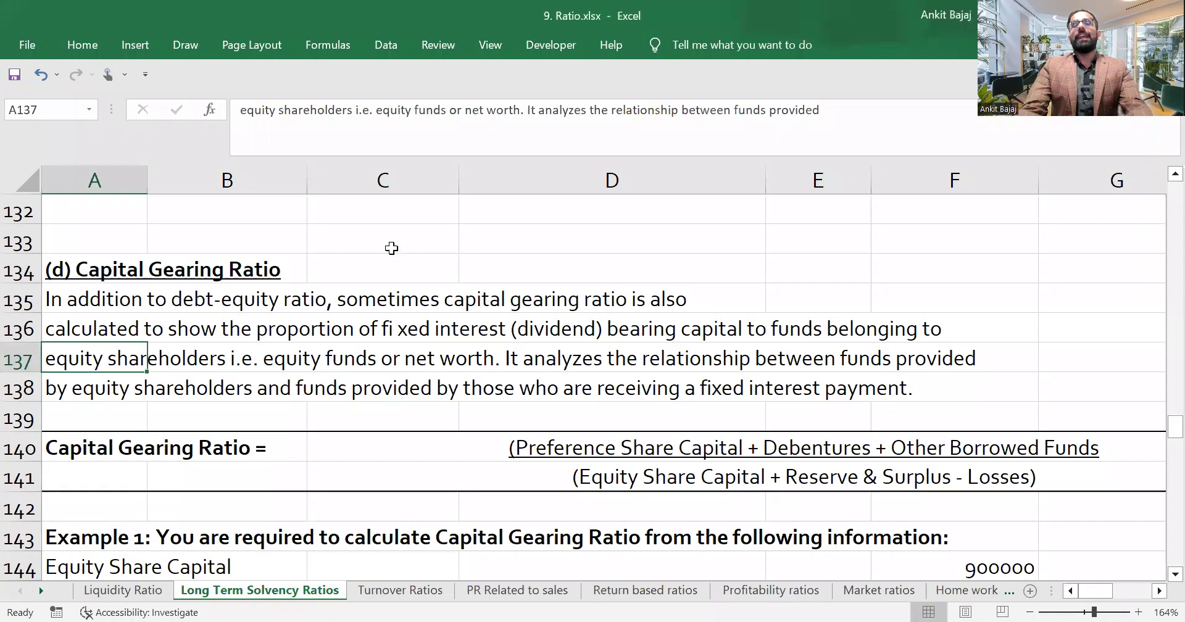
# Enter the label "Equity Ratio" in cell K134, in the empty area beside the Capital Gearing Ratio notes
pyautogui.click(392, 248)
pyautogui.press('Right')
pyautogui.press('Right')
pyautogui.press('Right')
pyautogui.press('Right')
pyautogui.press('Right')
pyautogui.press('Right')
pyautogui.press('Right')
pyautogui.press('Right')
pyautogui.press('Right')
pyautogui.press('Right')
pyautogui.press('Right')
pyautogui.press('Right')
pyautogui.press('Right')
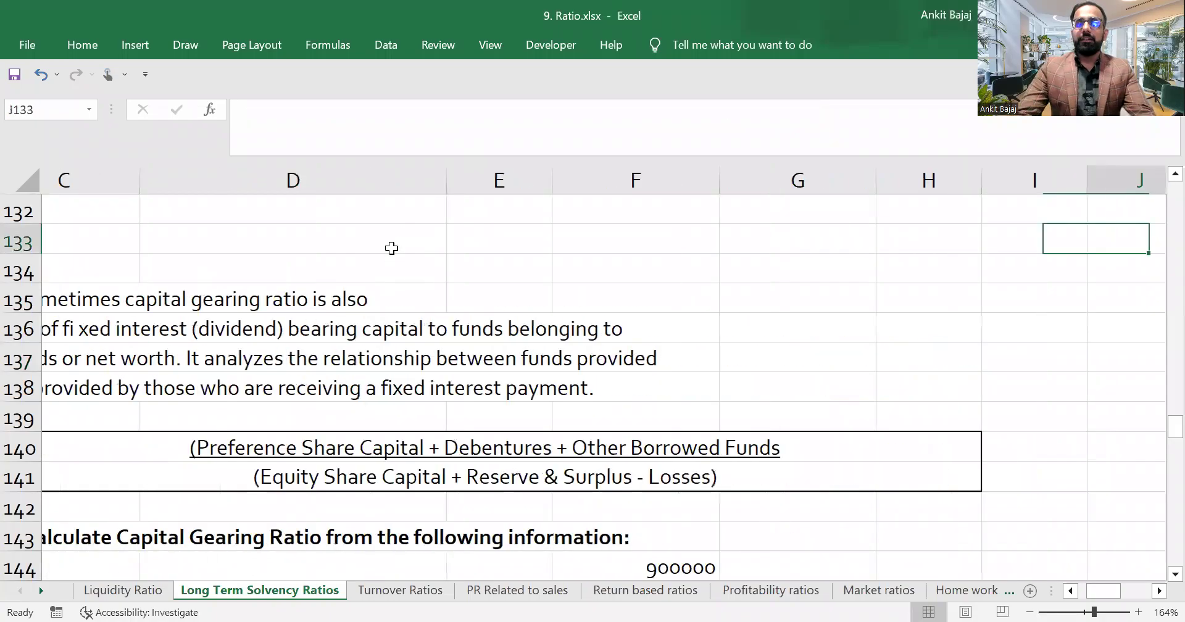
pyautogui.click(551, 275)
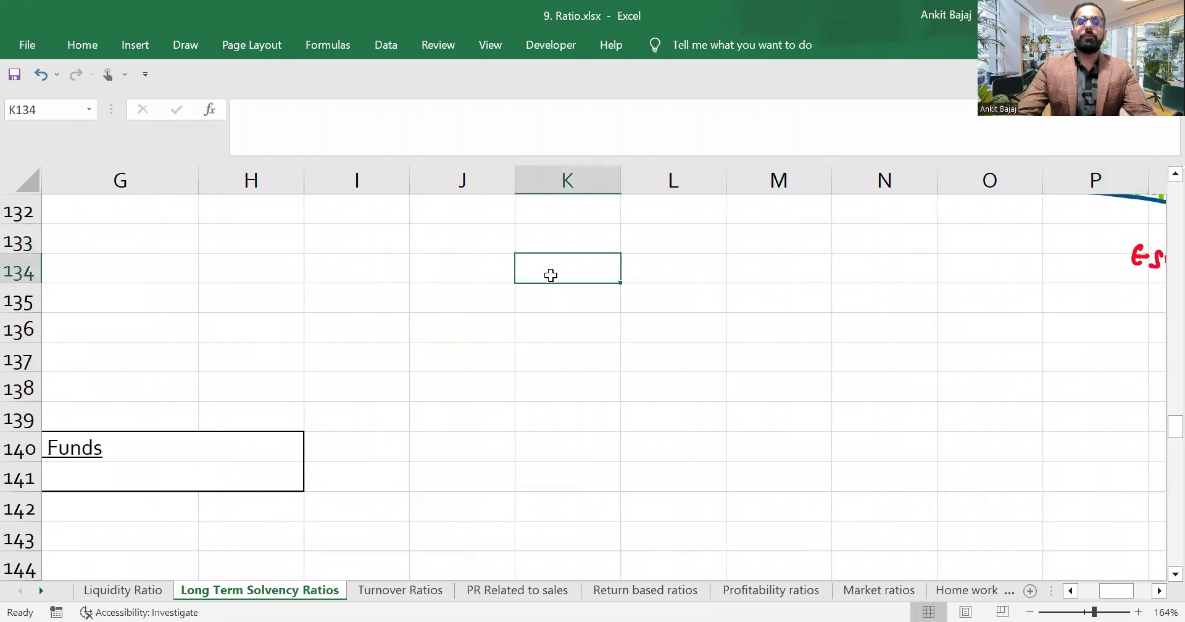
pyautogui.write('Equity ?ratio')
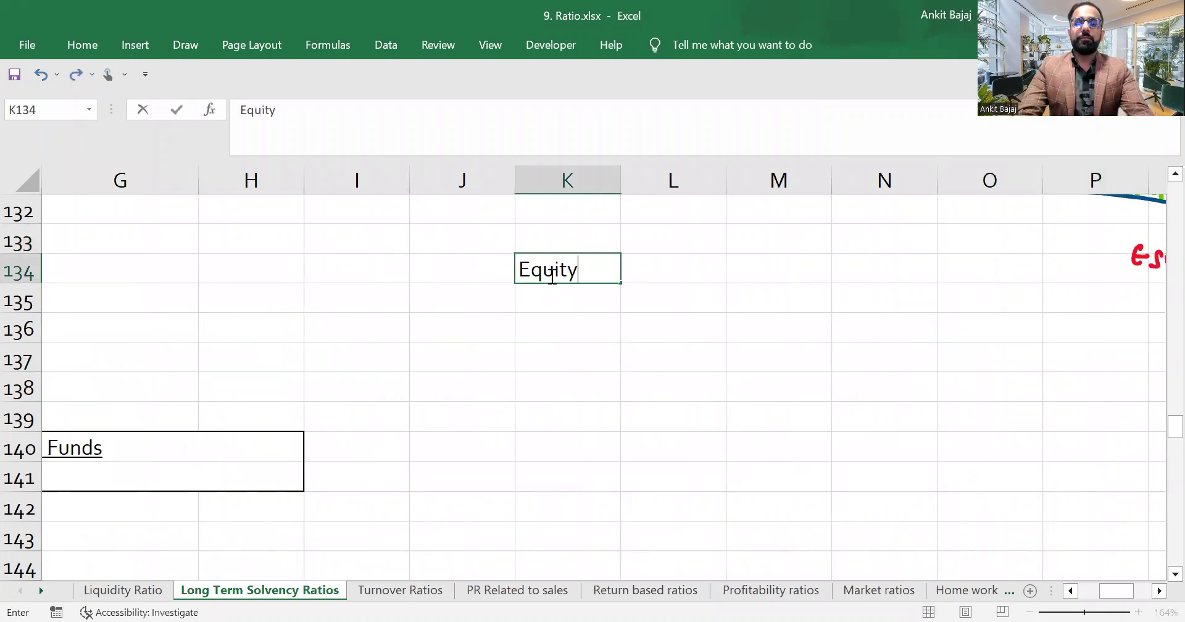
pyautogui.press('BackSpace')
pyautogui.press('BackSpace')
pyautogui.press('BackSpace')
pyautogui.press('BackSpace')
pyautogui.press('BackSpace')
pyautogui.press('BackSpace')
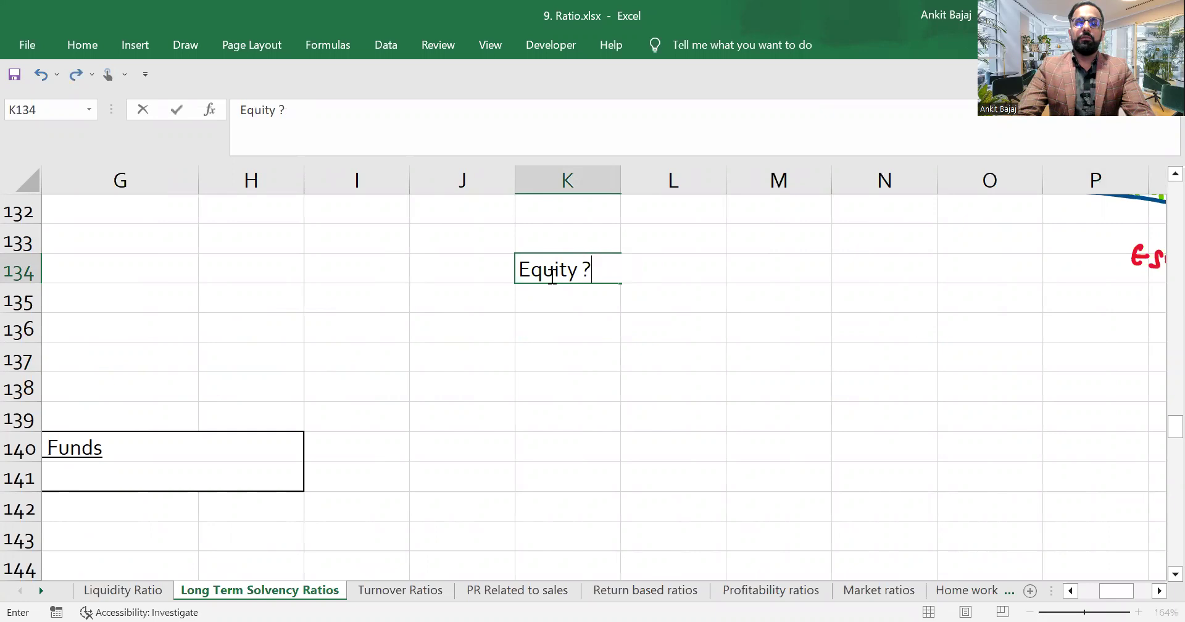
pyautogui.write('Ratio')
pyautogui.press('Return')
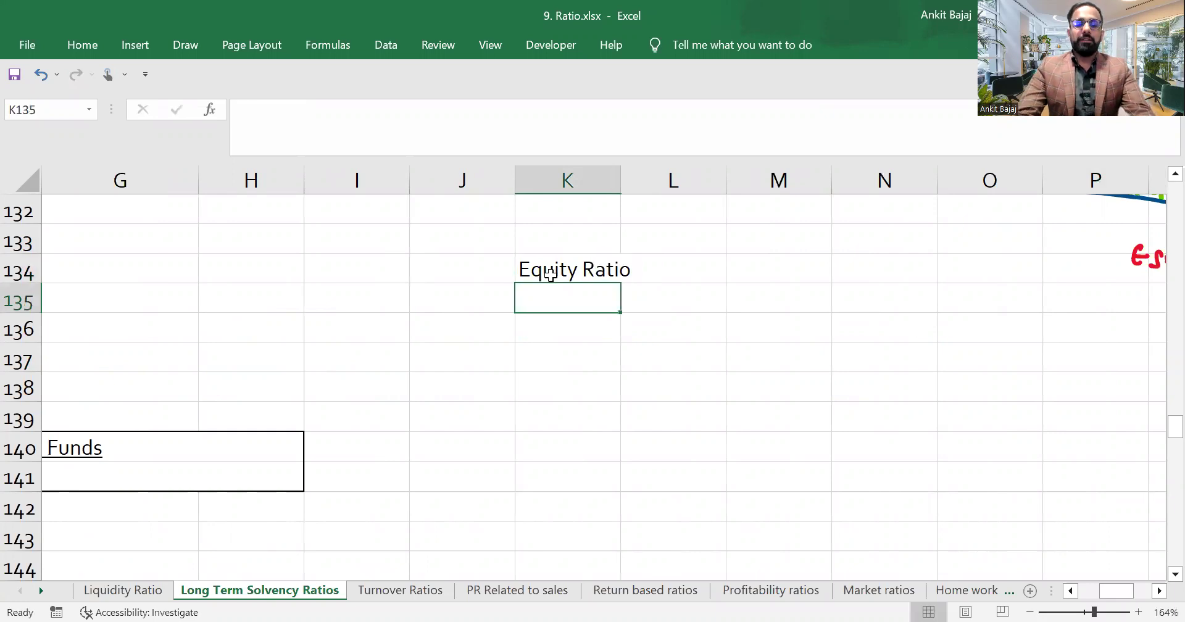
# Enter "Debt to Equity Ratio" in cell K135, directly below the Equity Ratio label
pyautogui.write('Debt to Equity ')
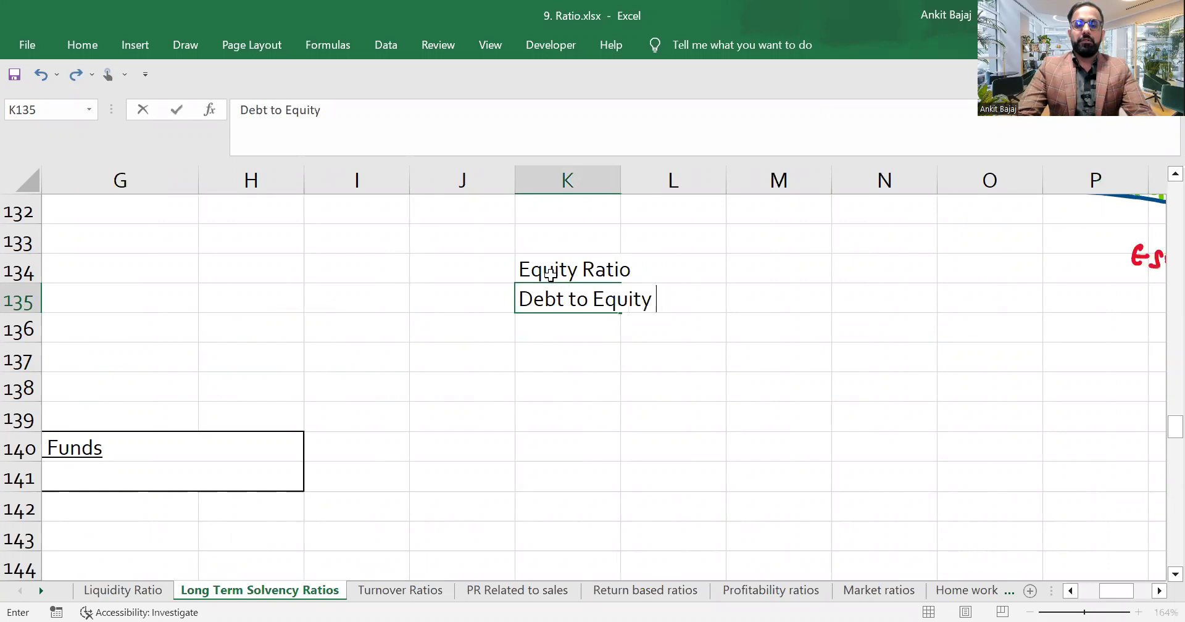
pyautogui.write('Ratio')
pyautogui.press('Return')
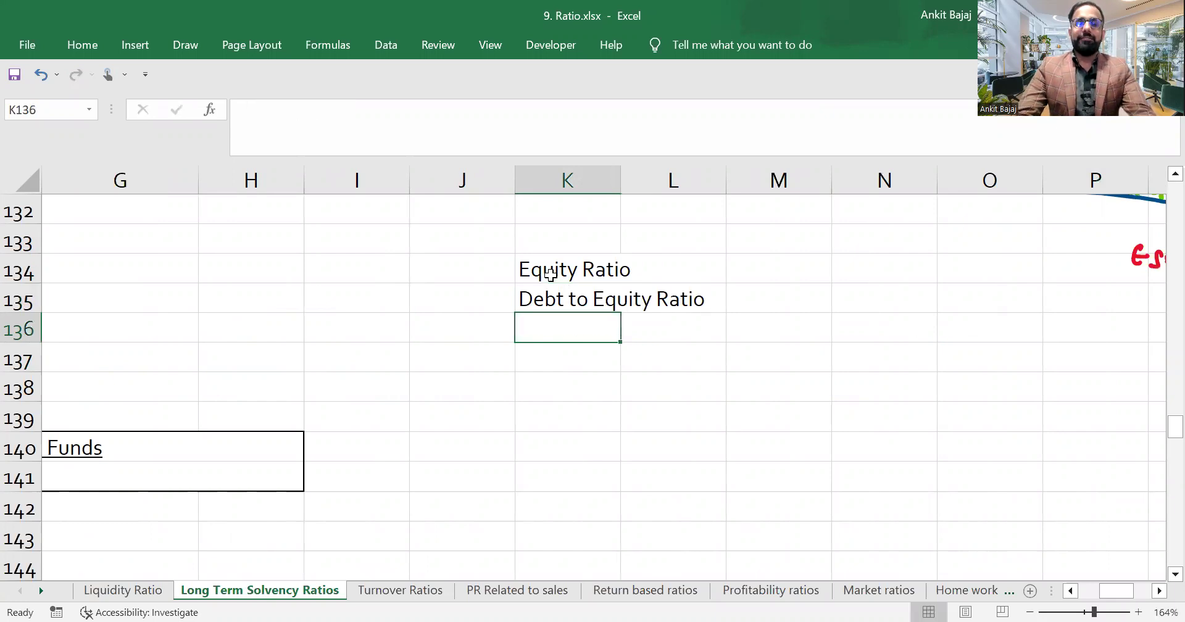
# Enter "Debt to TA" in cell K136 as the third ratio in the list
pyautogui.write('TA')
pyautogui.press('BackSpace')
pyautogui.press('BackSpace')
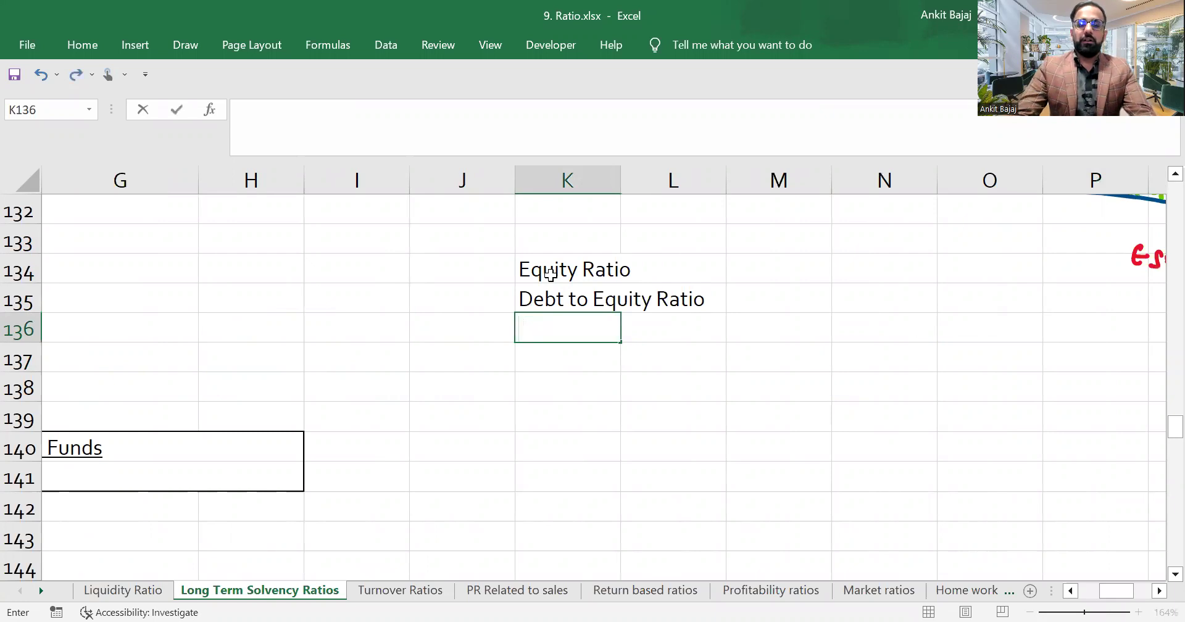
pyautogui.press('Up')
pyautogui.press('Down')
pyautogui.write('Dt')
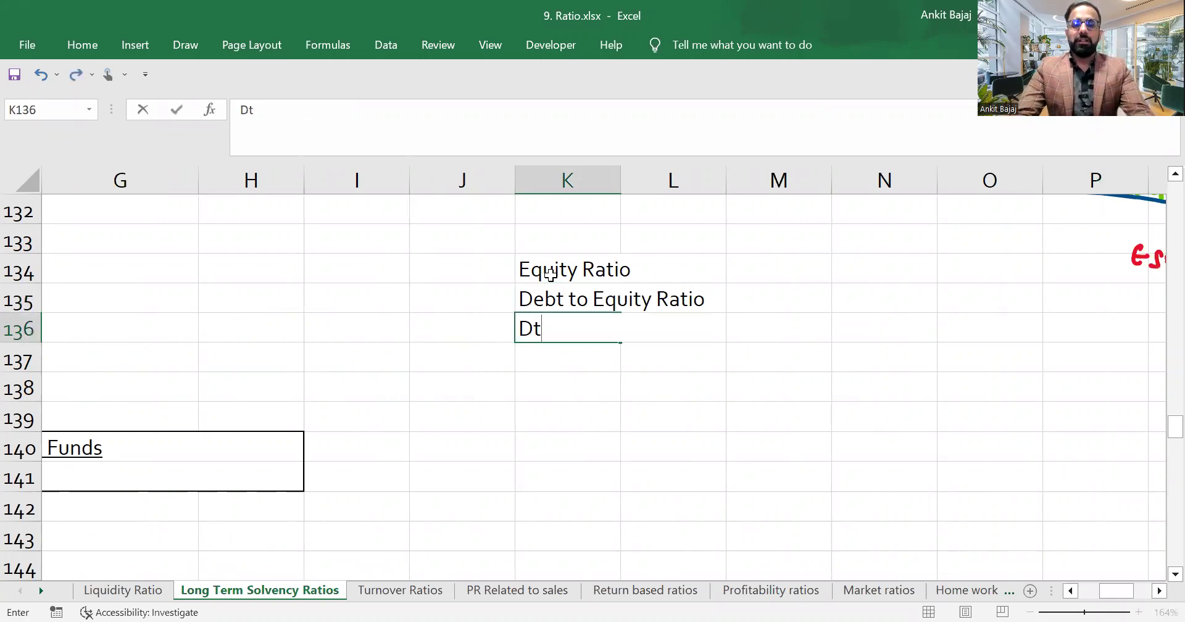
pyautogui.press('BackSpace')
pyautogui.write('ebt ')
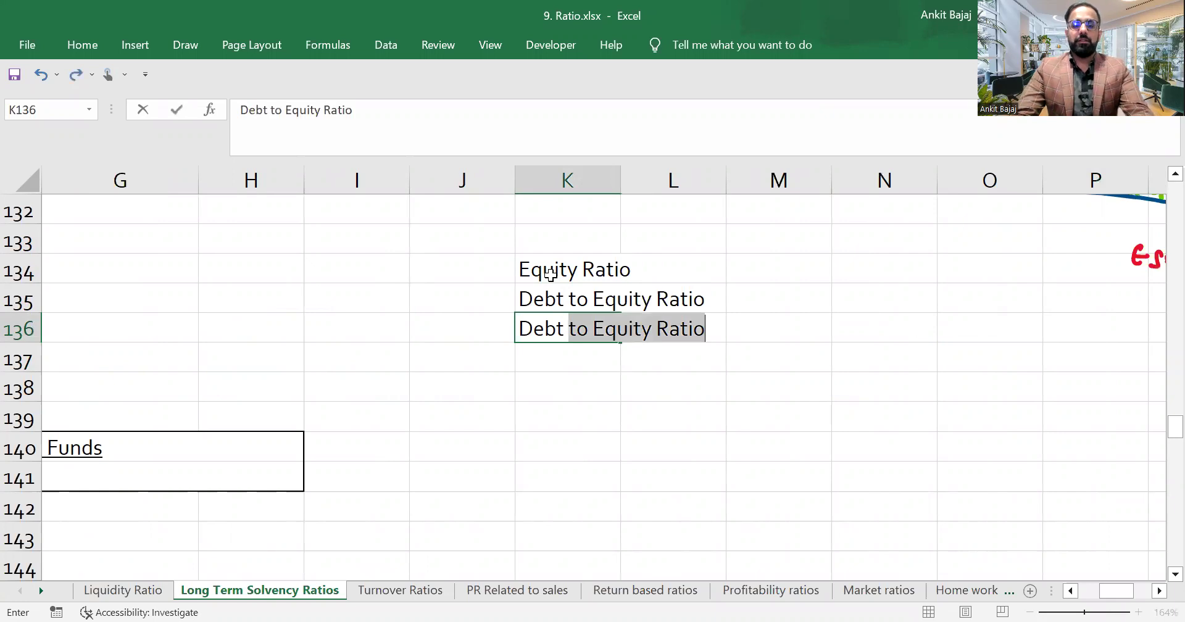
pyautogui.write('to TA')
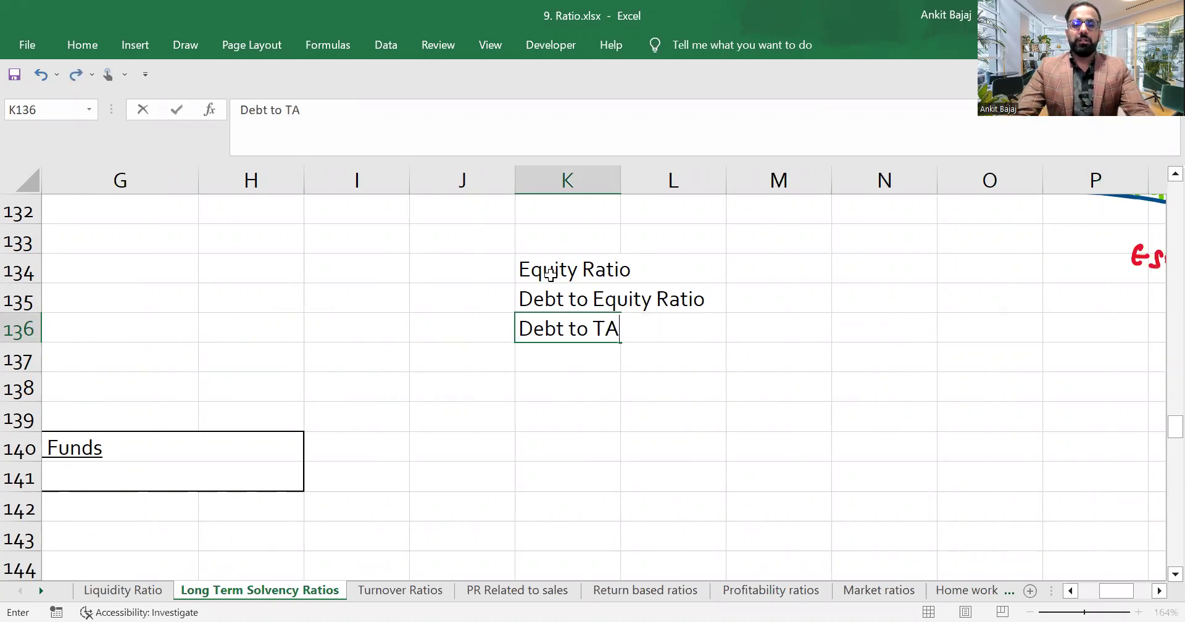
pyautogui.press('Return')
# Enter the note "Propt" in cell M134, on the same row as Equity Ratio
pyautogui.press('Right')
pyautogui.press('Right')
pyautogui.press('Right')
pyautogui.press('Up')
pyautogui.press('Up')
pyautogui.press('Up')
pyautogui.press('Left')
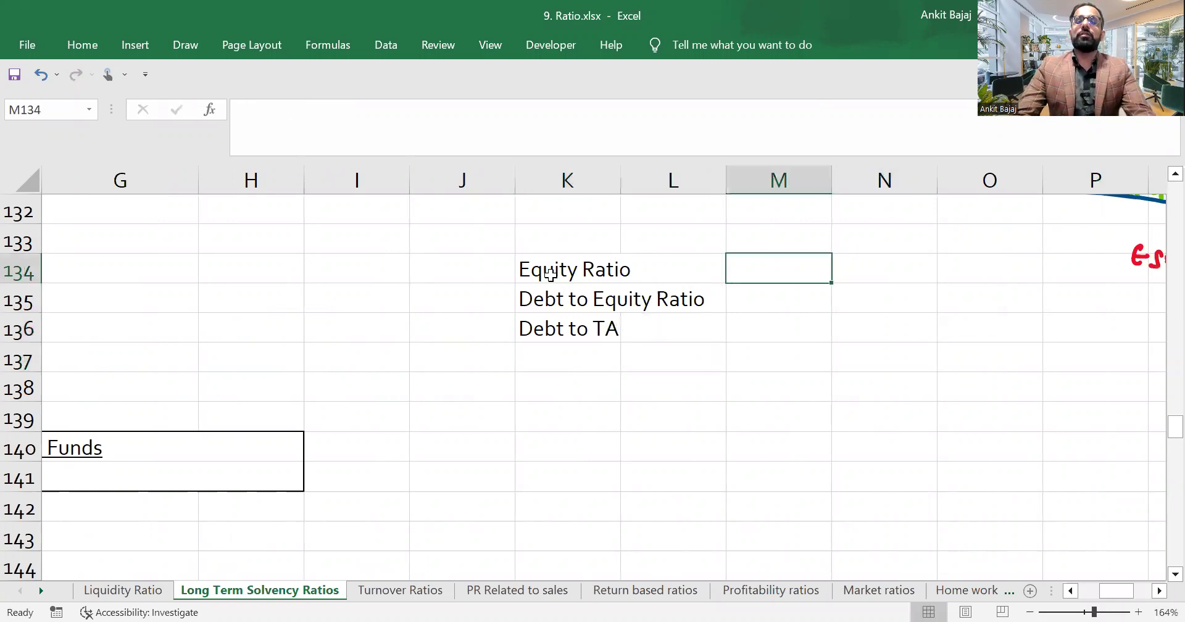
pyautogui.write('Prop')
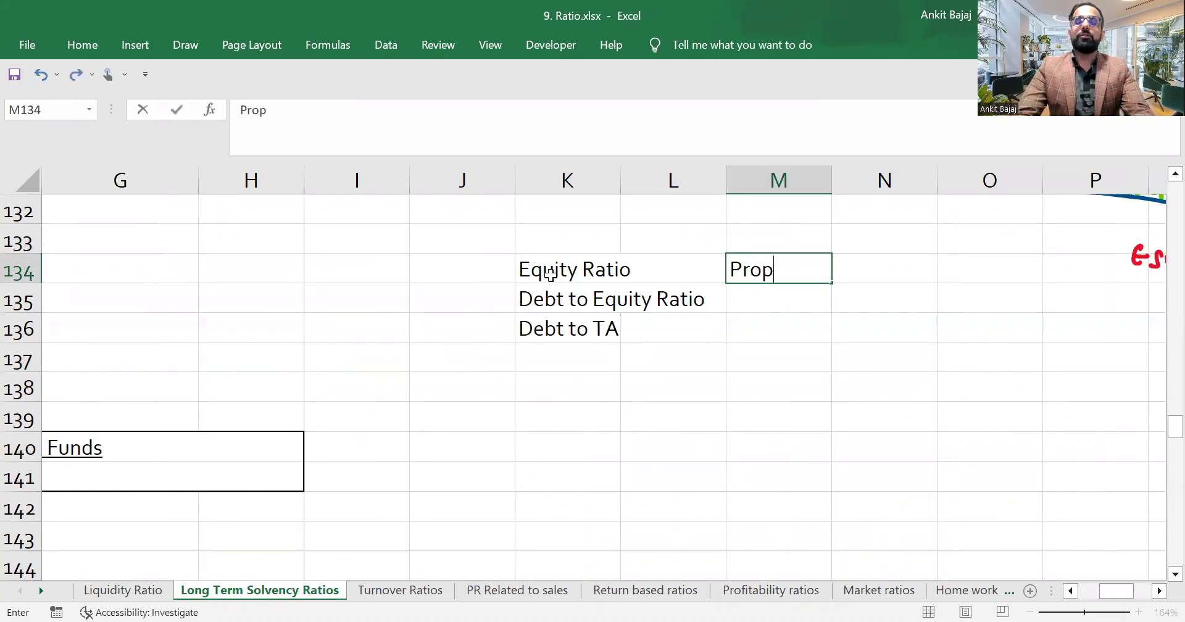
pyautogui.press('BackSpace')
pyautogui.write('pt')
pyautogui.press('Return')
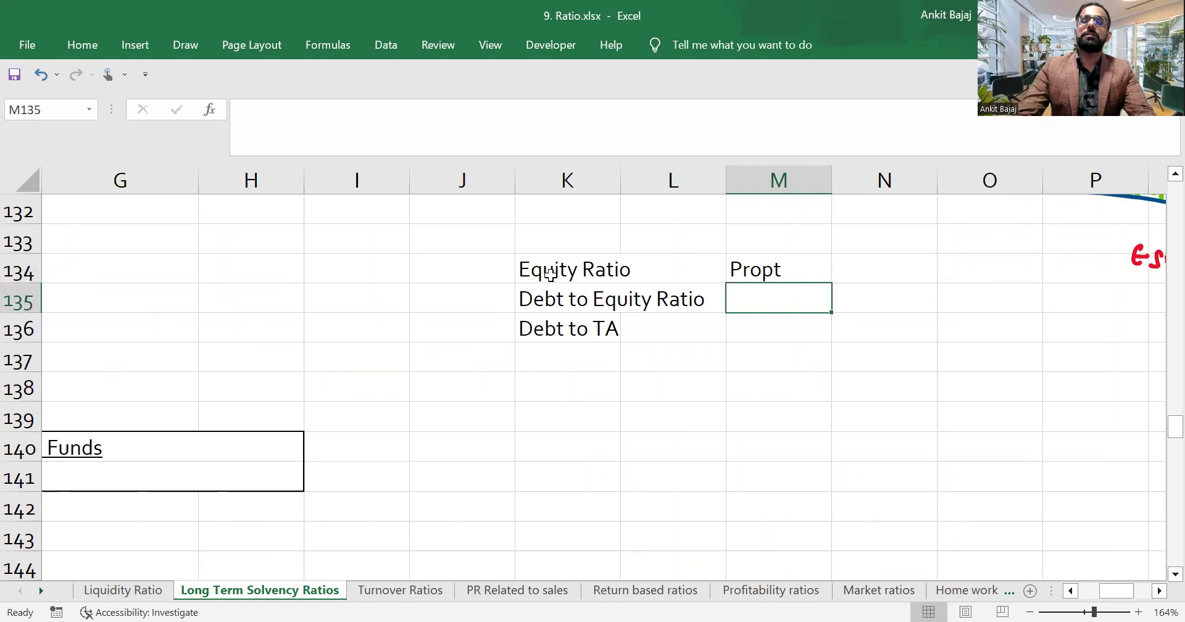
# Add "Capital Gearing Ratio" in cell K137 as the fourth entry of the ratio list
pyautogui.press('Down')
pyautogui.press('Up')
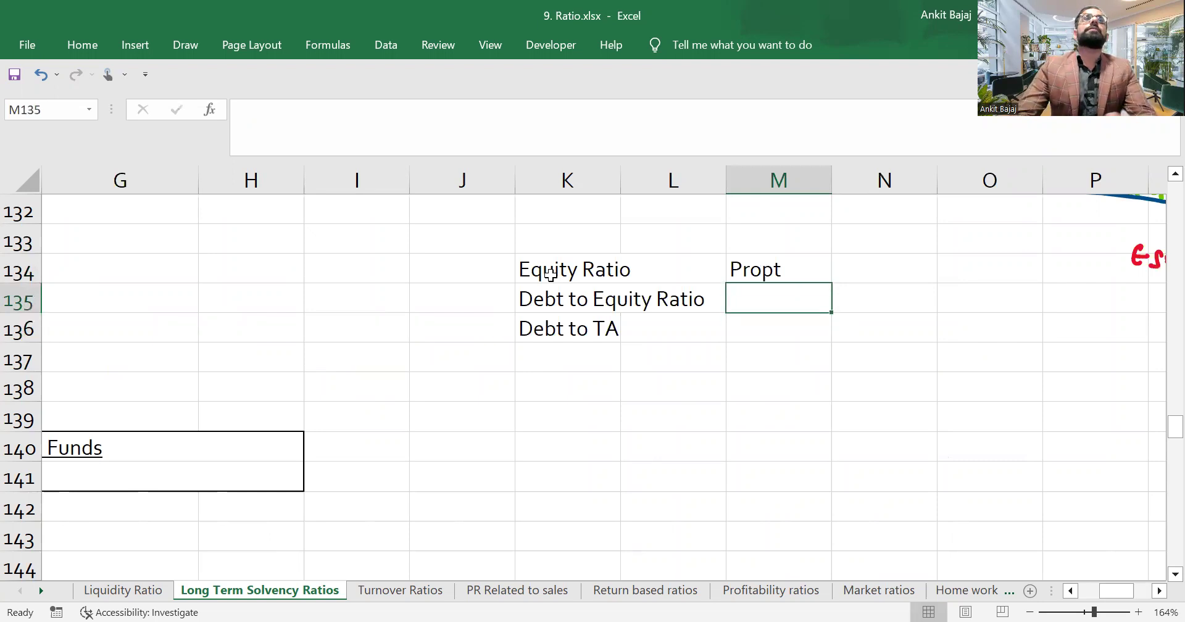
pyautogui.press('Down')
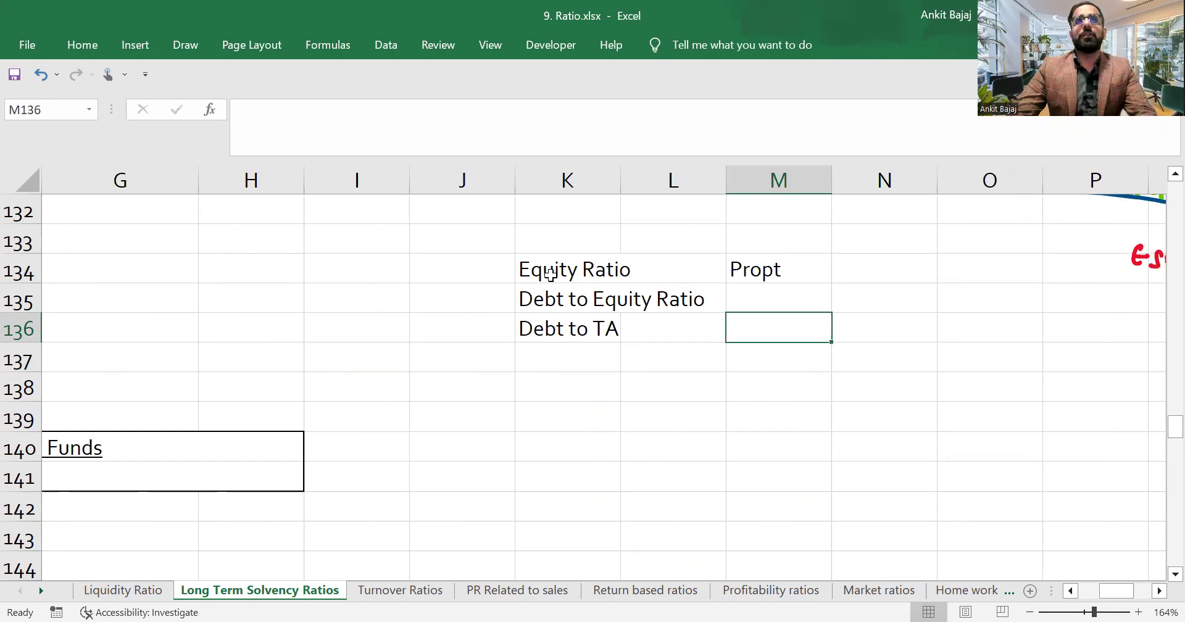
pyautogui.press('Down')
pyautogui.press('Left')
pyautogui.press('Left')
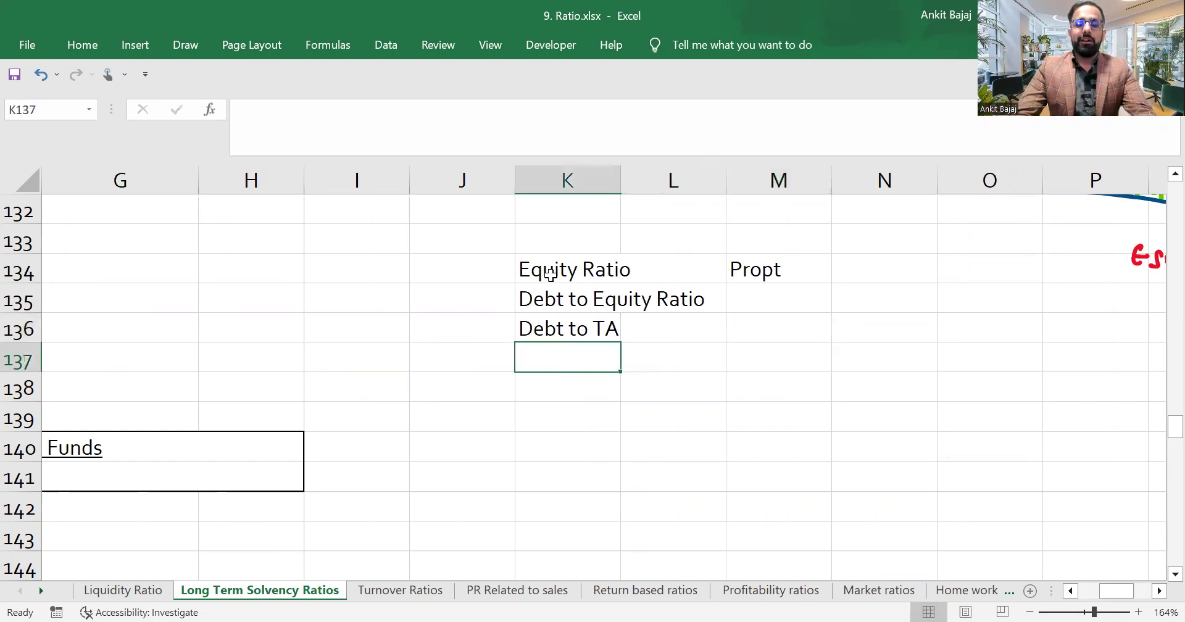
pyautogui.write('Cap')
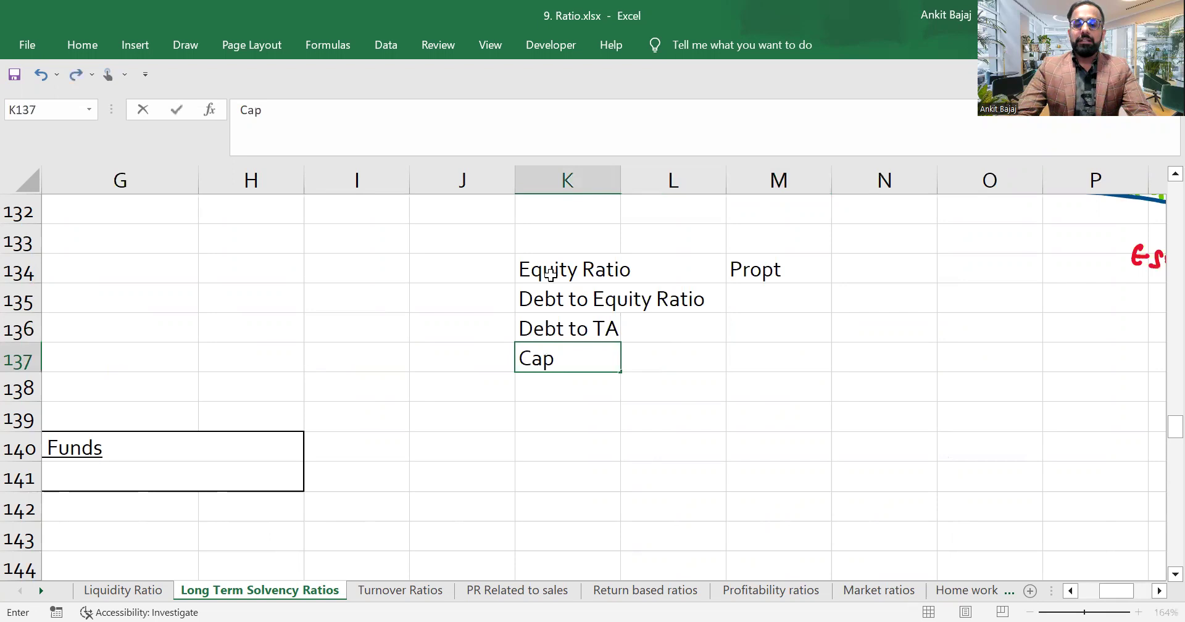
pyautogui.write('ital Ge')
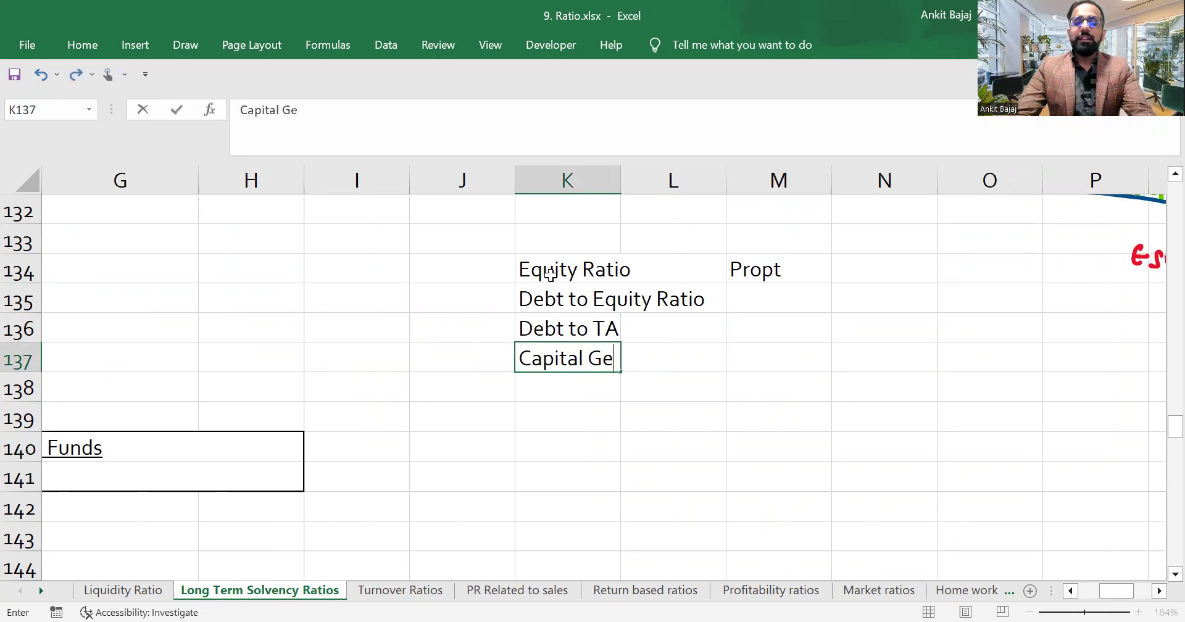
pyautogui.write('a')
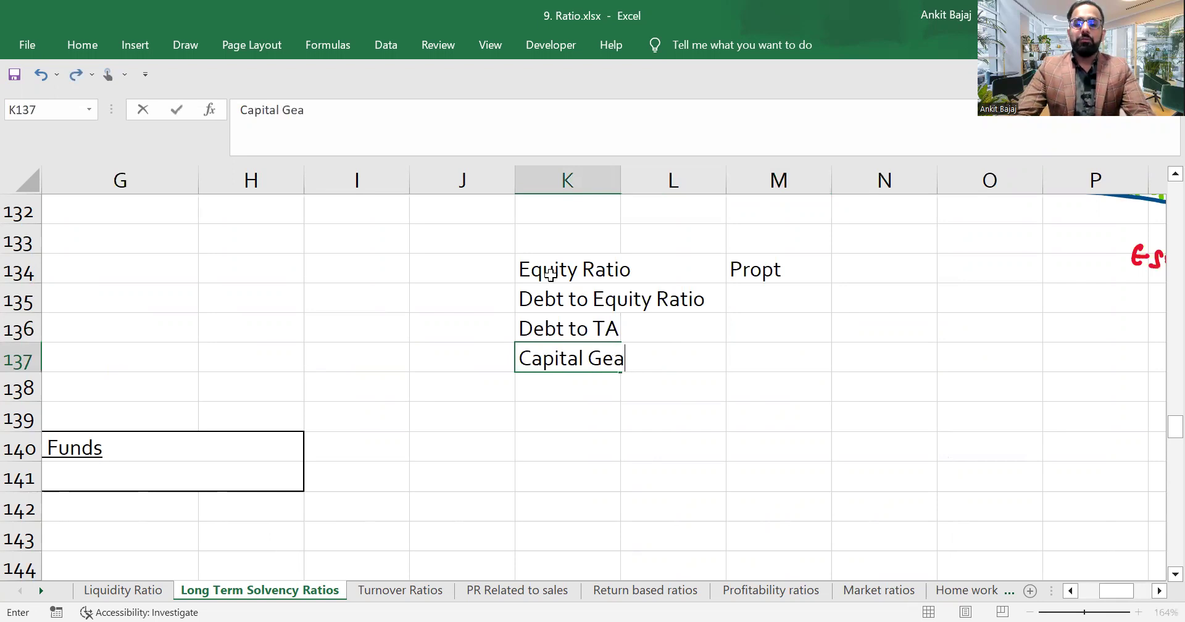
pyautogui.write('ring')
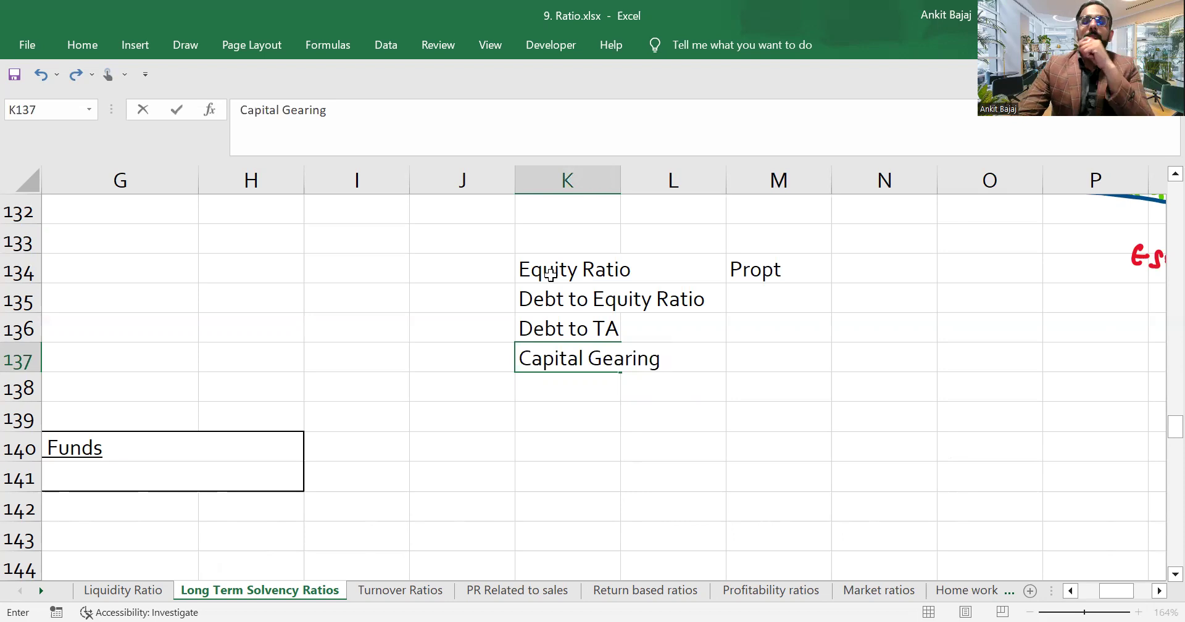
pyautogui.write('Ratio')
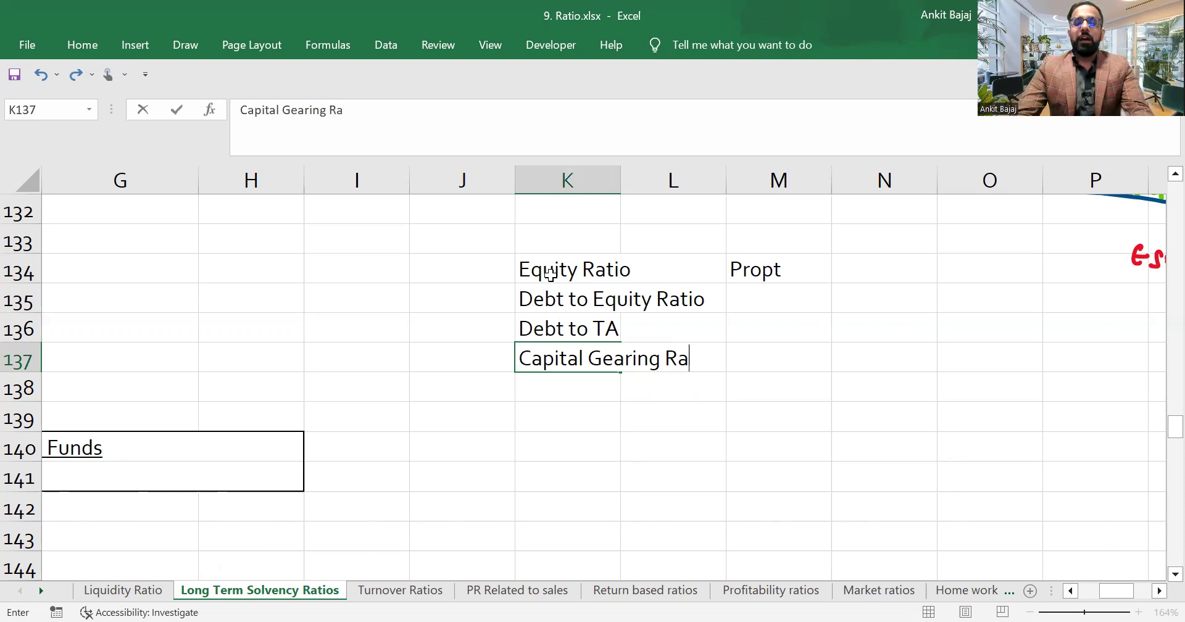
pyautogui.press('Return')
pyautogui.press('Return')
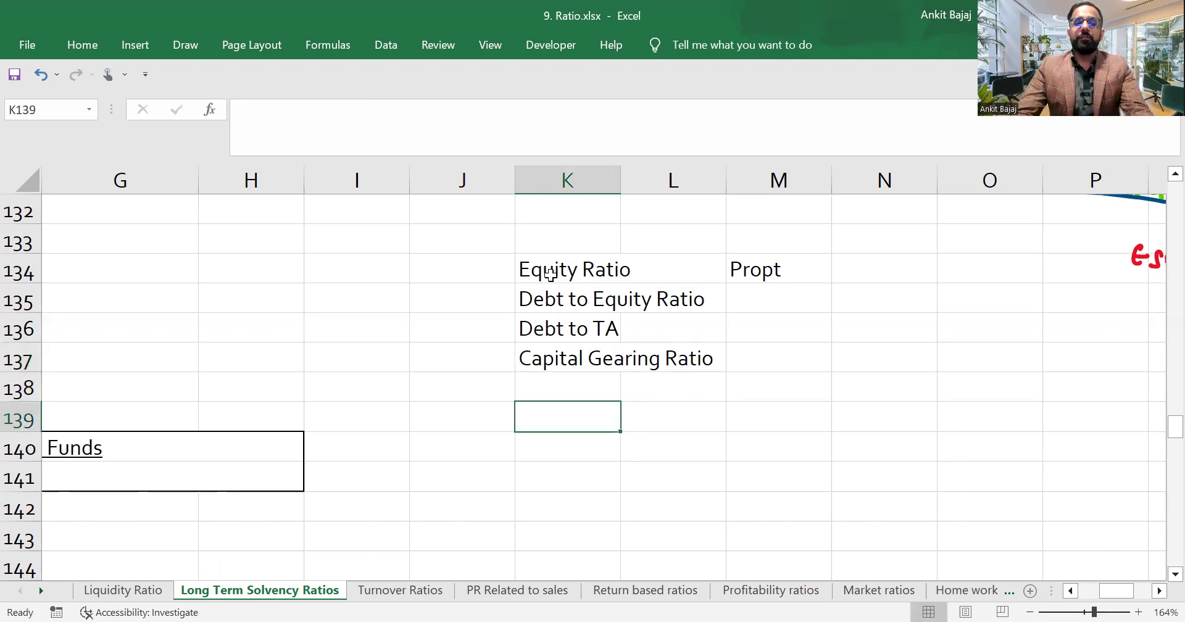
# Enter "Debentures" in cell K139 and "Prefence Shares" in cell K140, leaving a blank row under the ratio list
pyautogui.write('Debe')
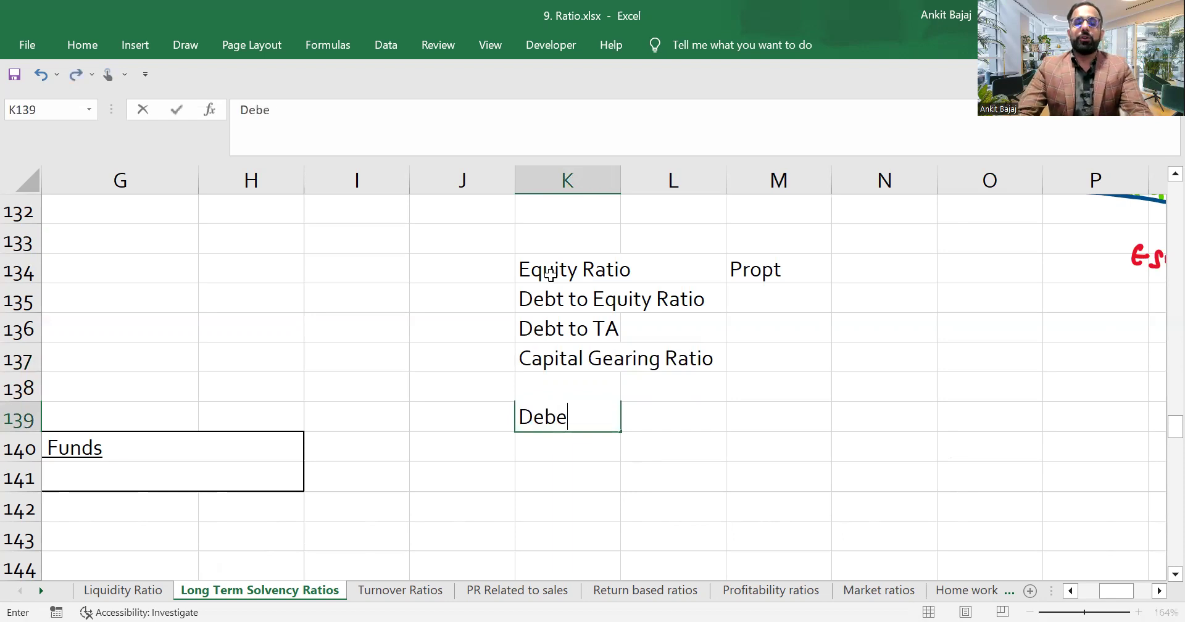
pyautogui.write('ntures')
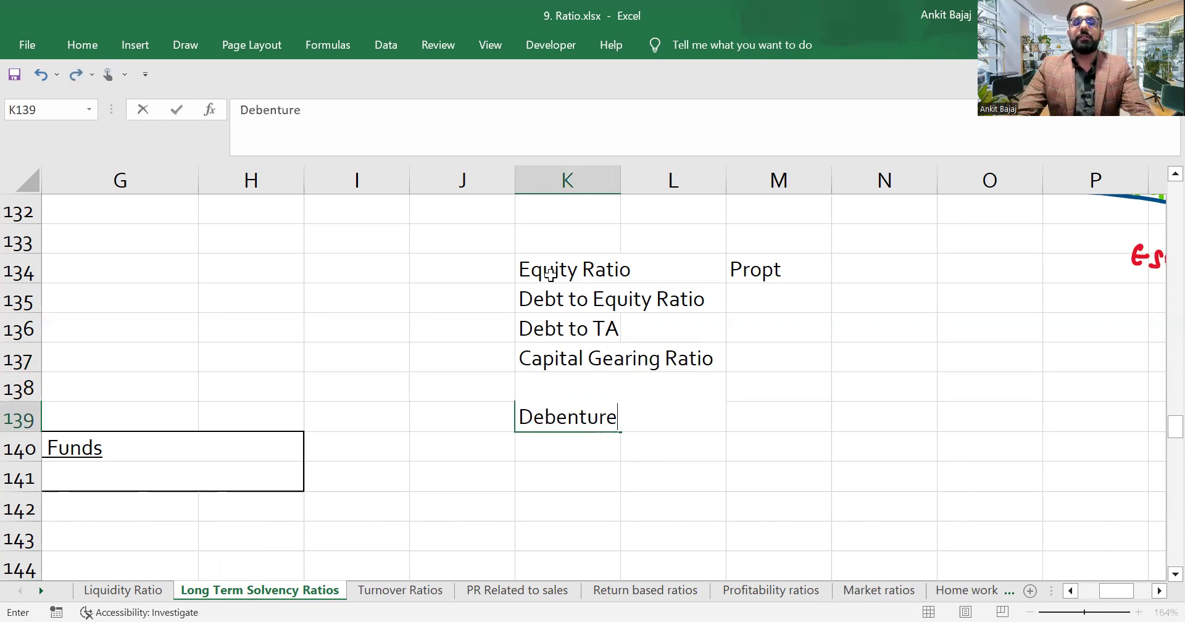
pyautogui.press('Return')
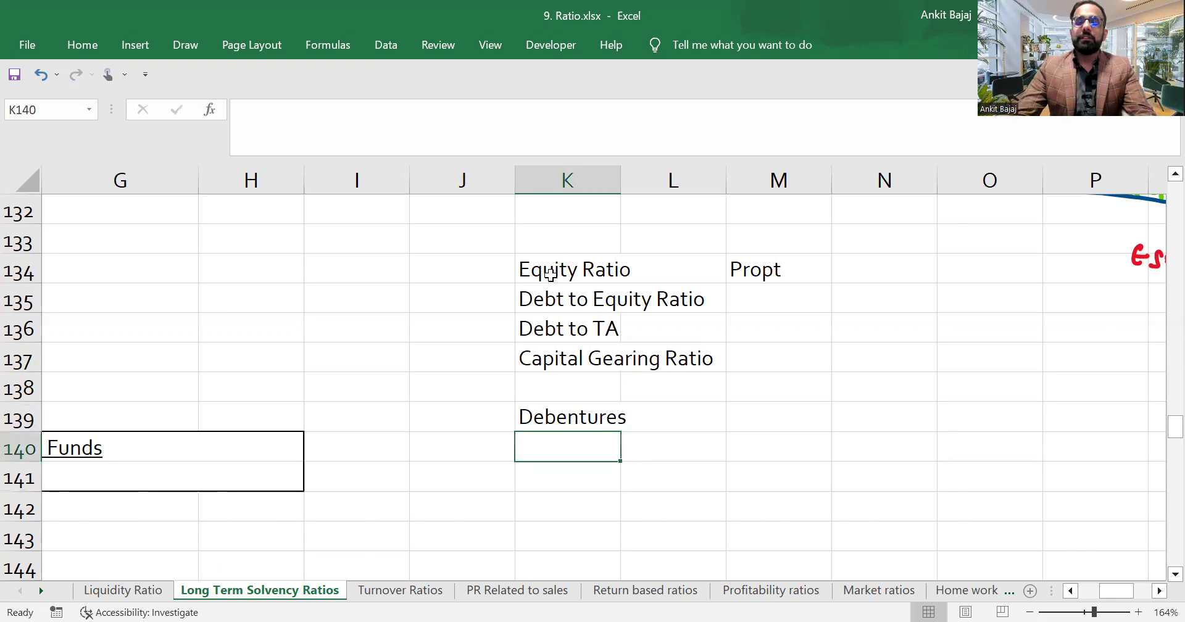
pyautogui.write('Prefene')
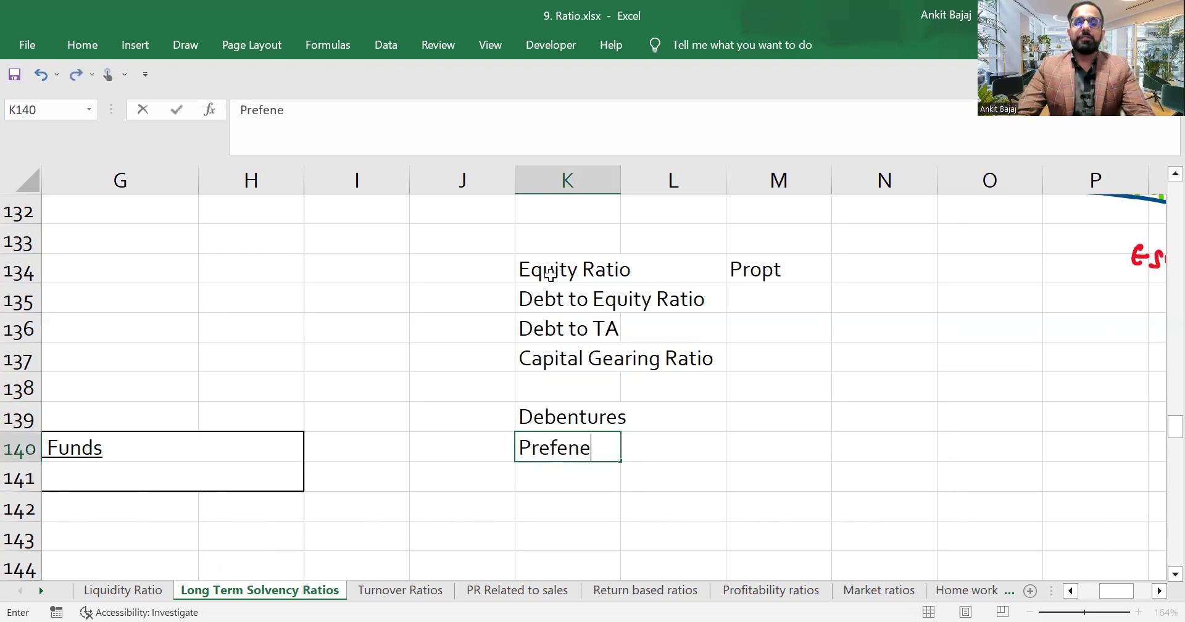
pyautogui.press('BackSpace')
pyautogui.press('BackSpace')
pyautogui.press('BackSpace')
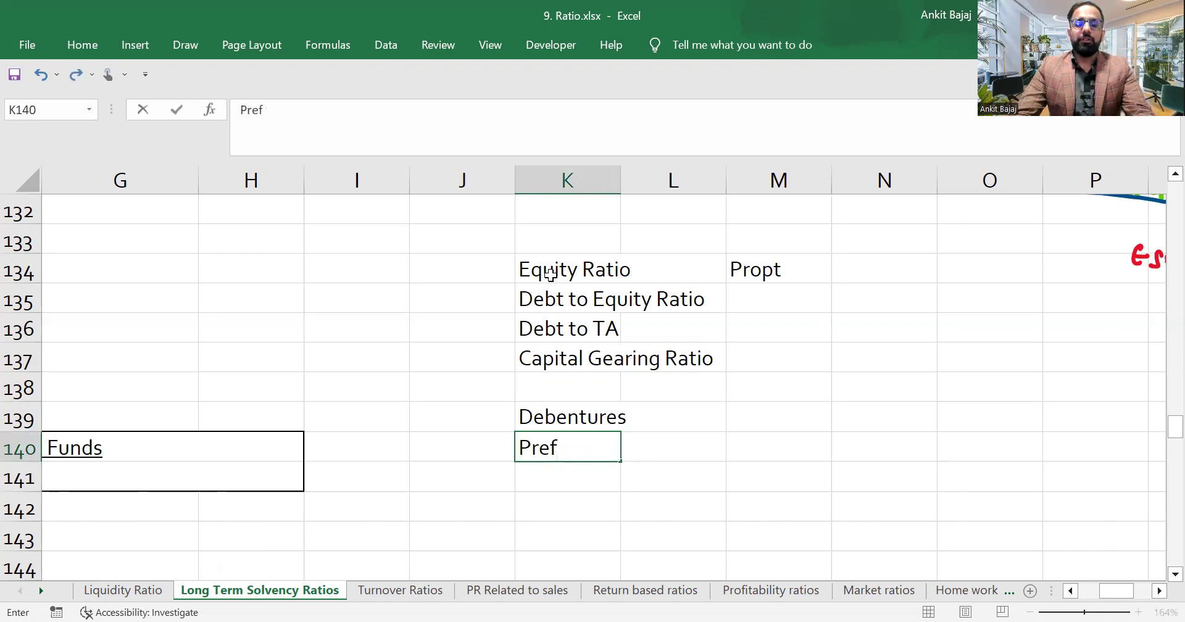
pyautogui.write('ence Shares')
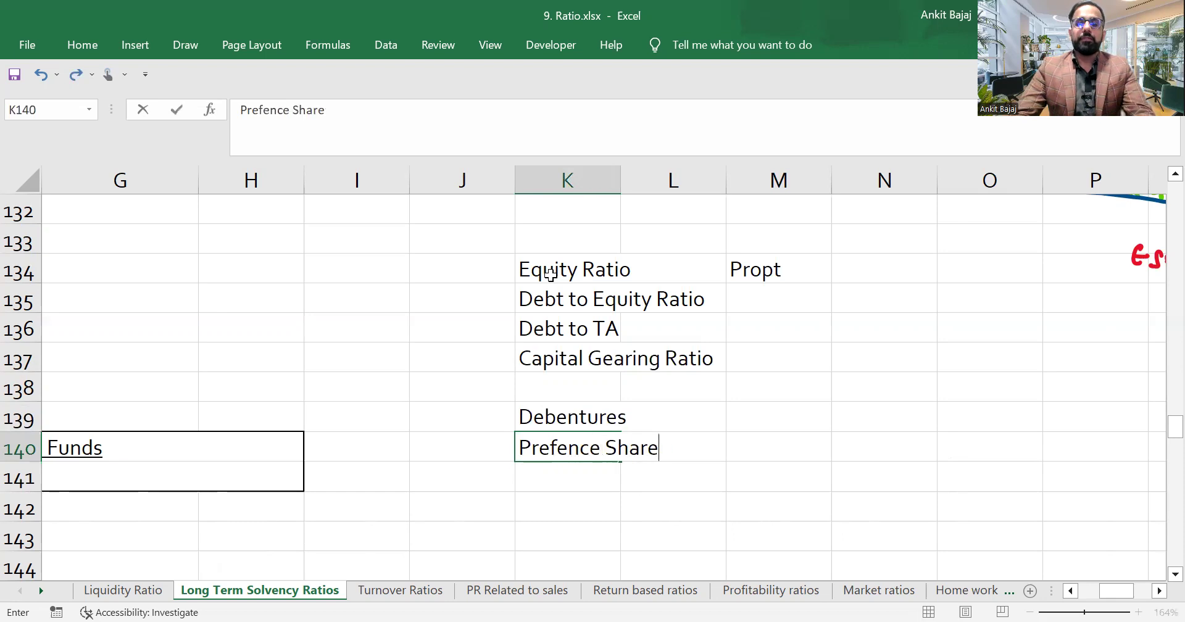
pyautogui.press('Return')
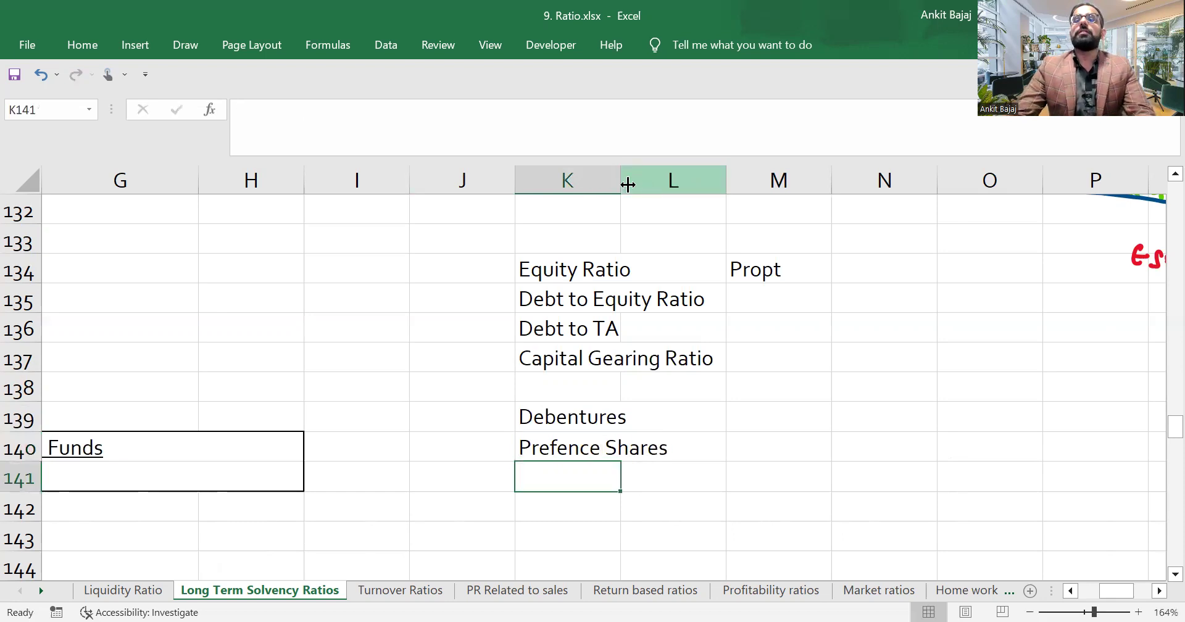
# AutoFit column K to its labels and enter "Bonds" in cell K141 below Prefence Shares
pyautogui.moveTo(628, 184); pyautogui.dragTo(627, 184)
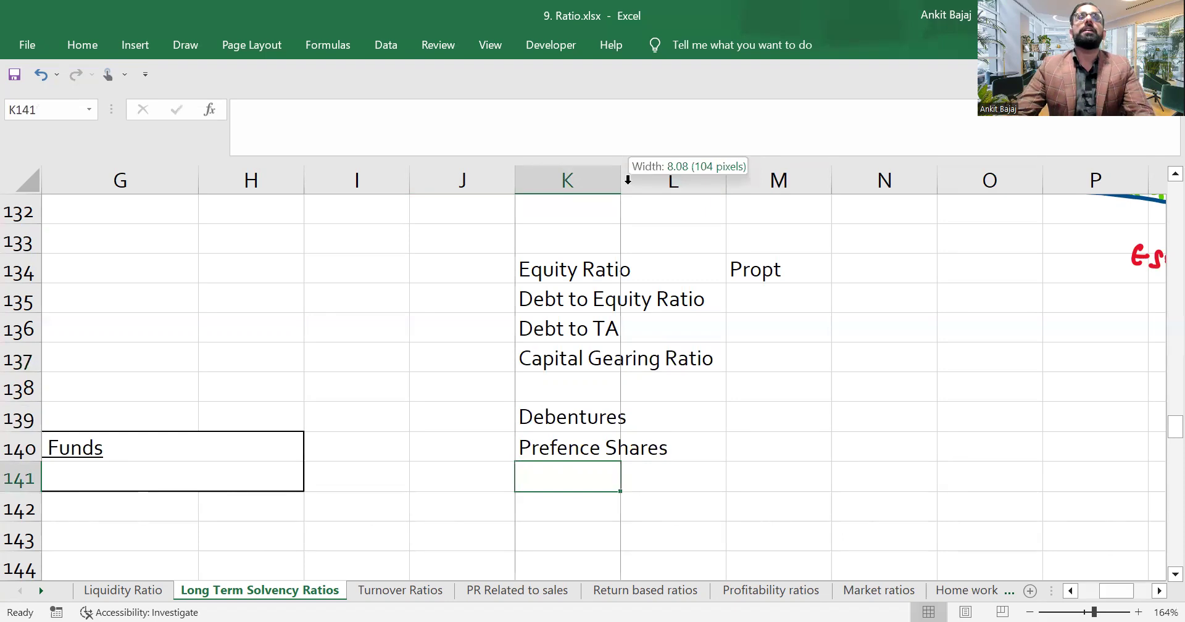
pyautogui.doubleClick(622, 181)
pyautogui.press('Return')
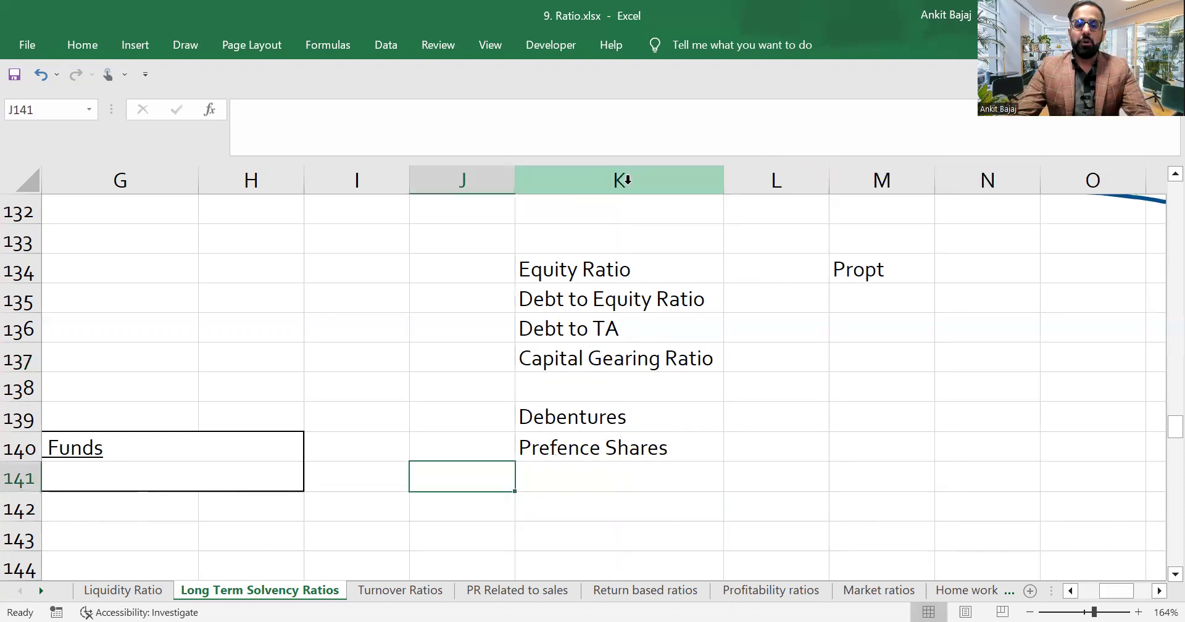
pyautogui.press('Up')
pyautogui.write('Bonds')
pyautogui.press('Return')
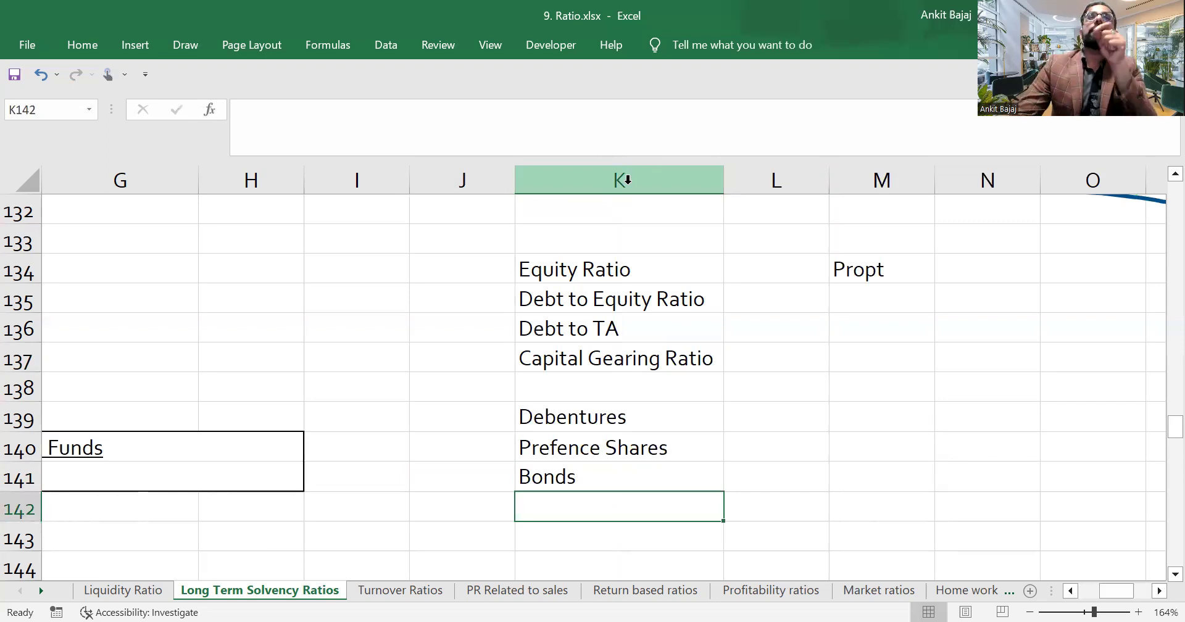
# Enter "Interst" in cell L139 beside Debentures
pyautogui.press('Right')
pyautogui.press('Up')
pyautogui.press('Up')
pyautogui.press('Up')
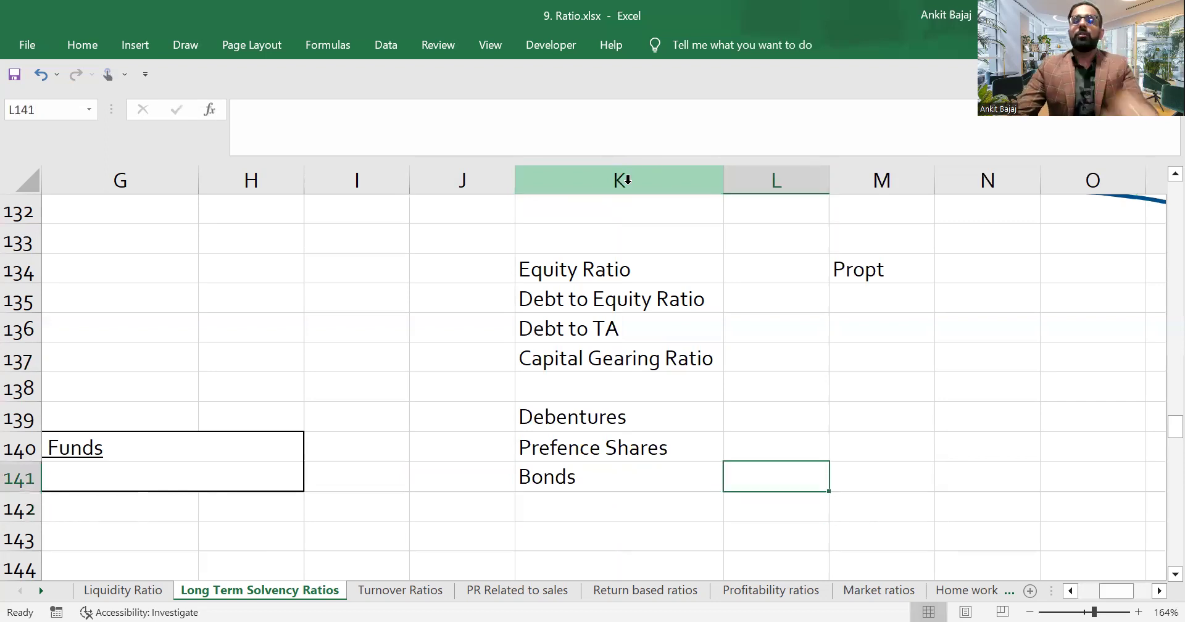
pyautogui.write('INterst')
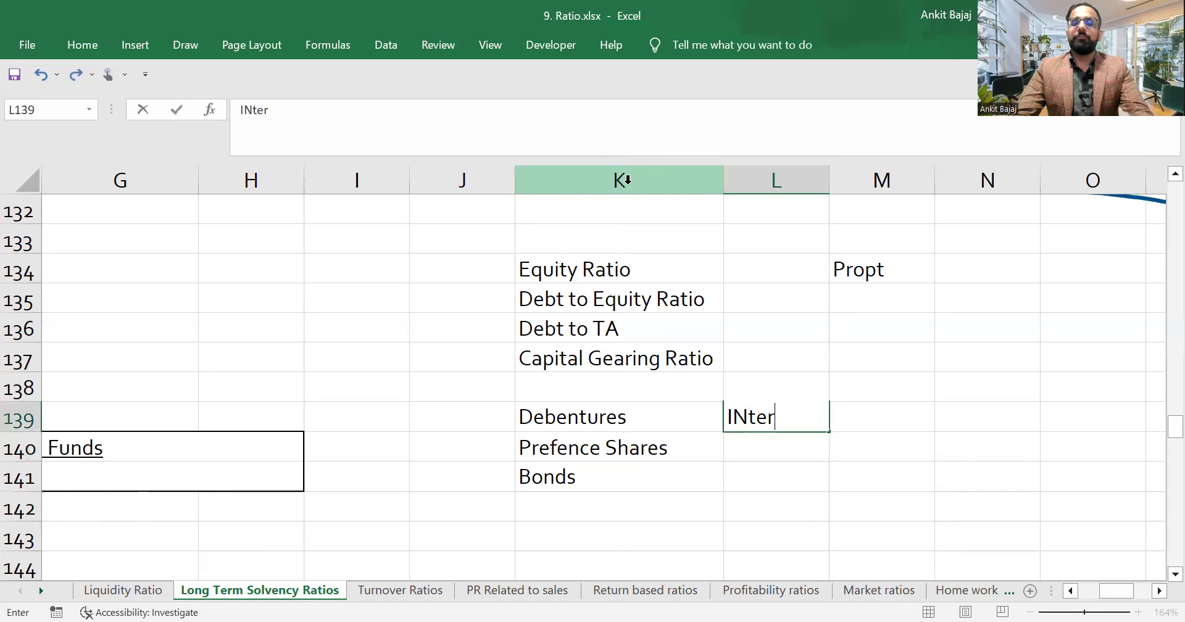
pyautogui.press('Return')
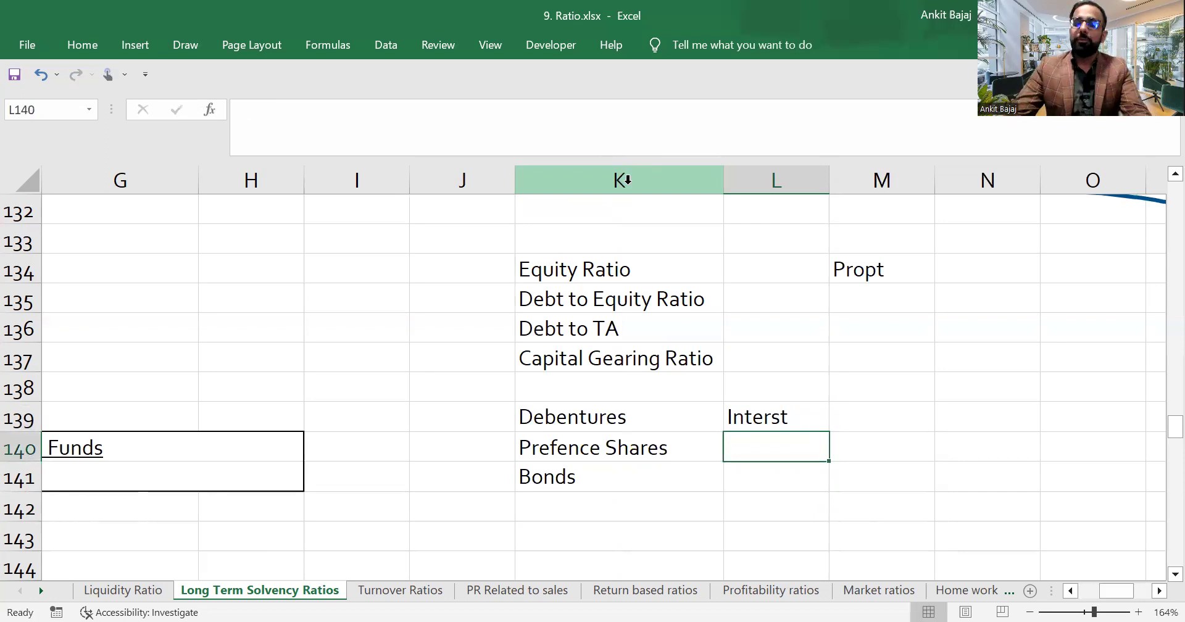
# Enter "Dive" in cell L140 beside Prefence Shares and "Interest" in cell L141 beside Bonds
pyautogui.press('Down')
pyautogui.press('Up')
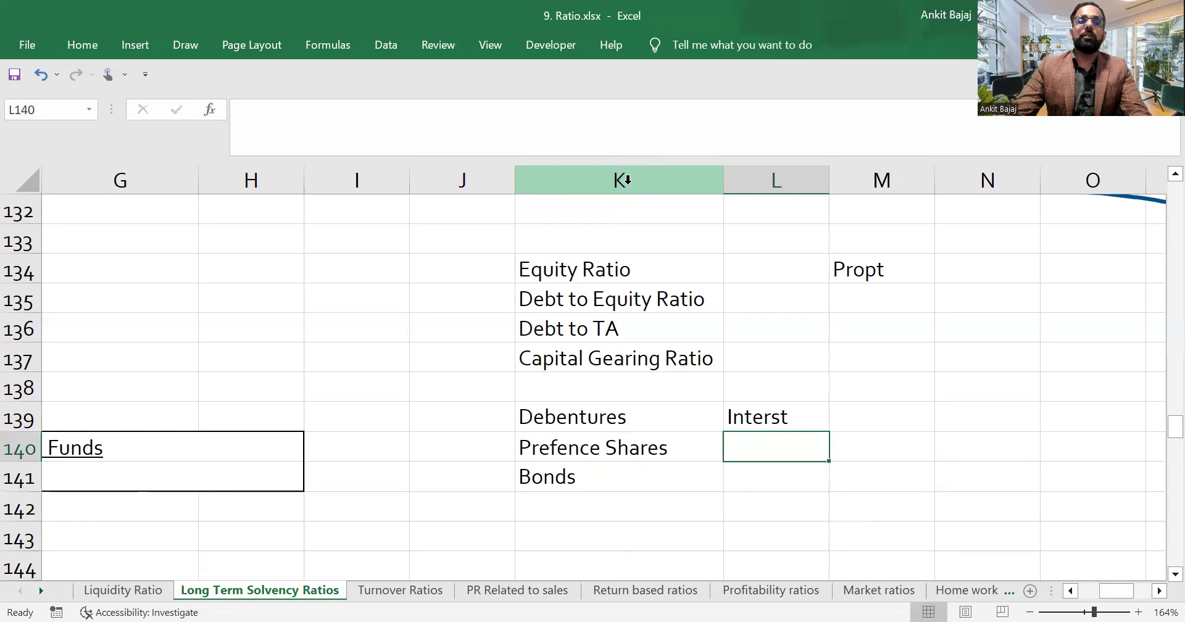
pyautogui.write('Dive')
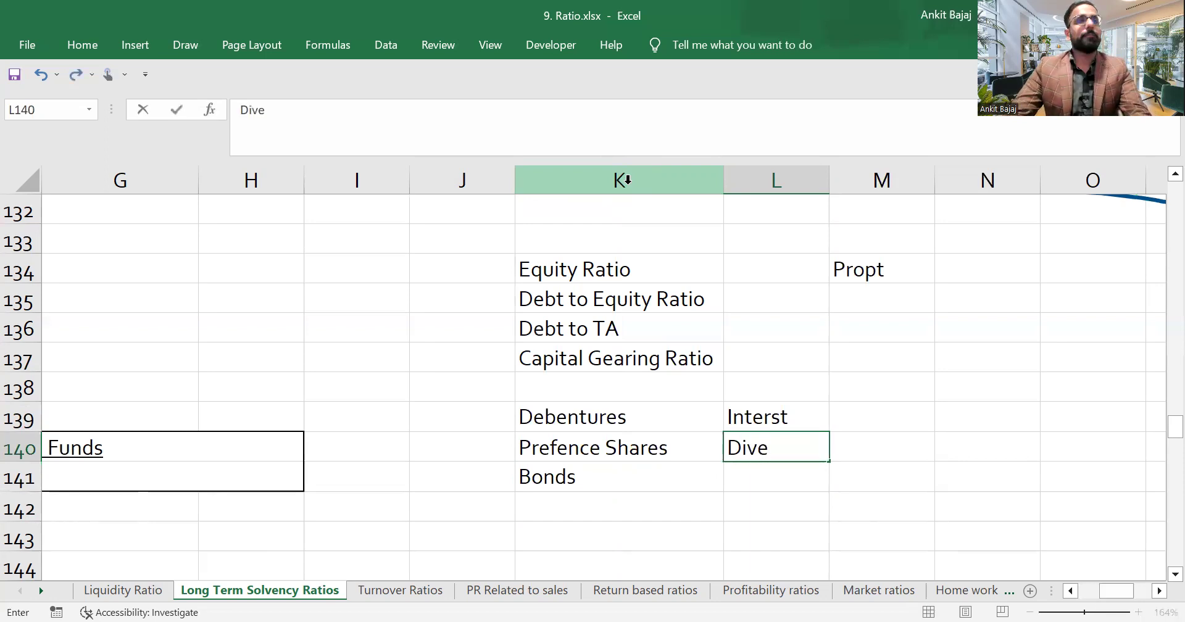
pyautogui.press('Return')
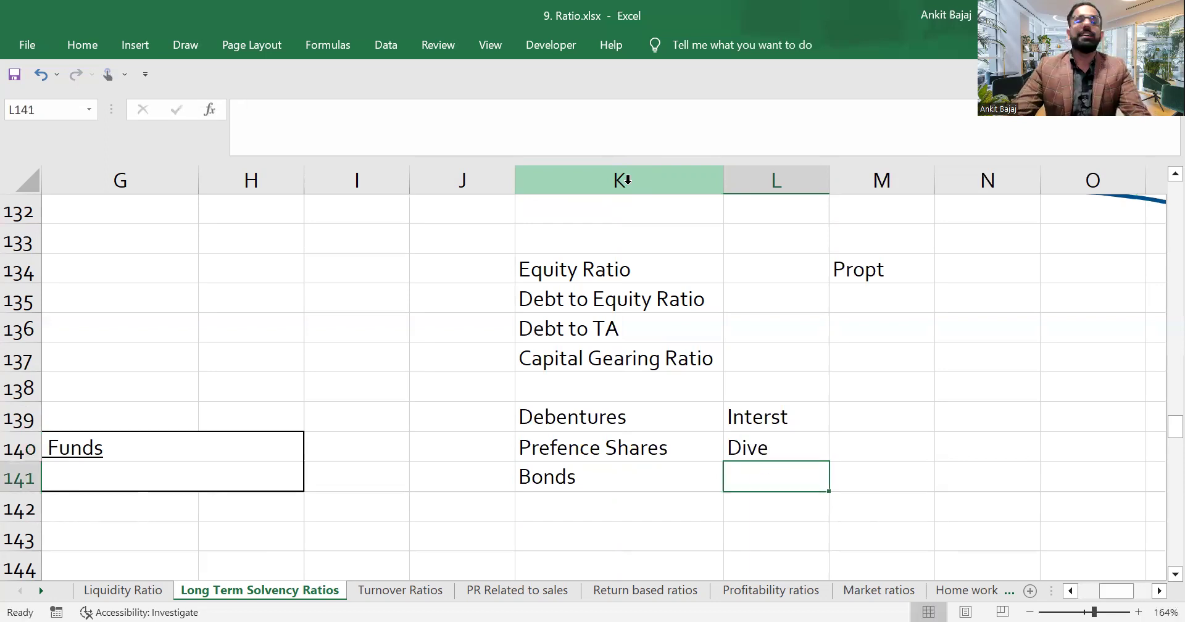
pyautogui.write('INterest')
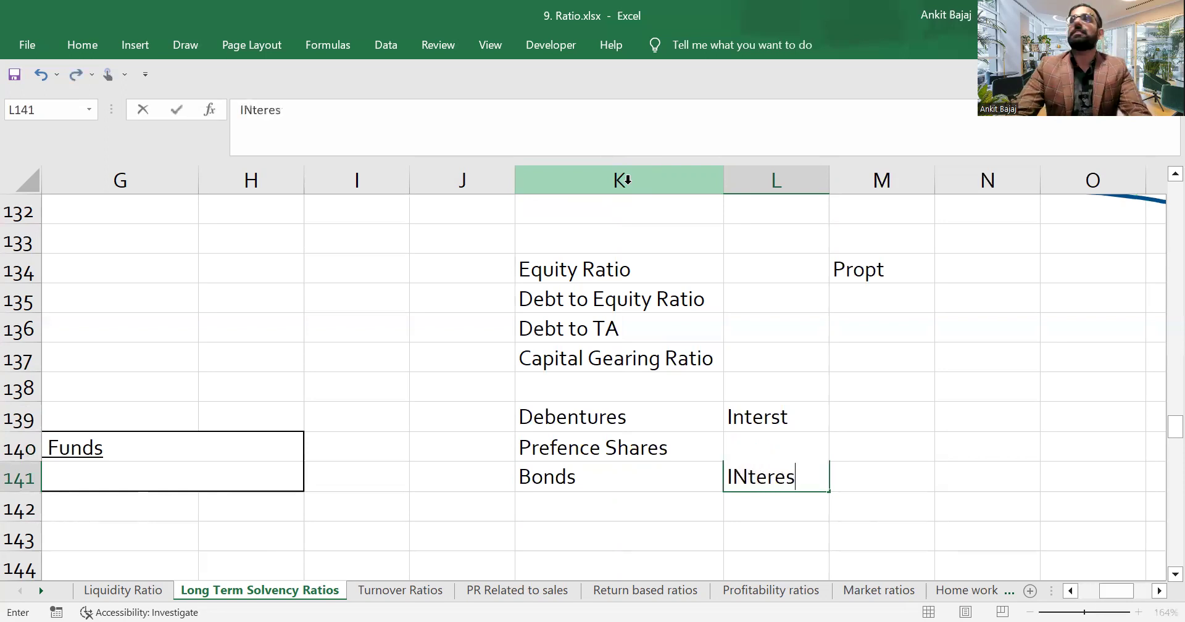
pyautogui.press('Return')
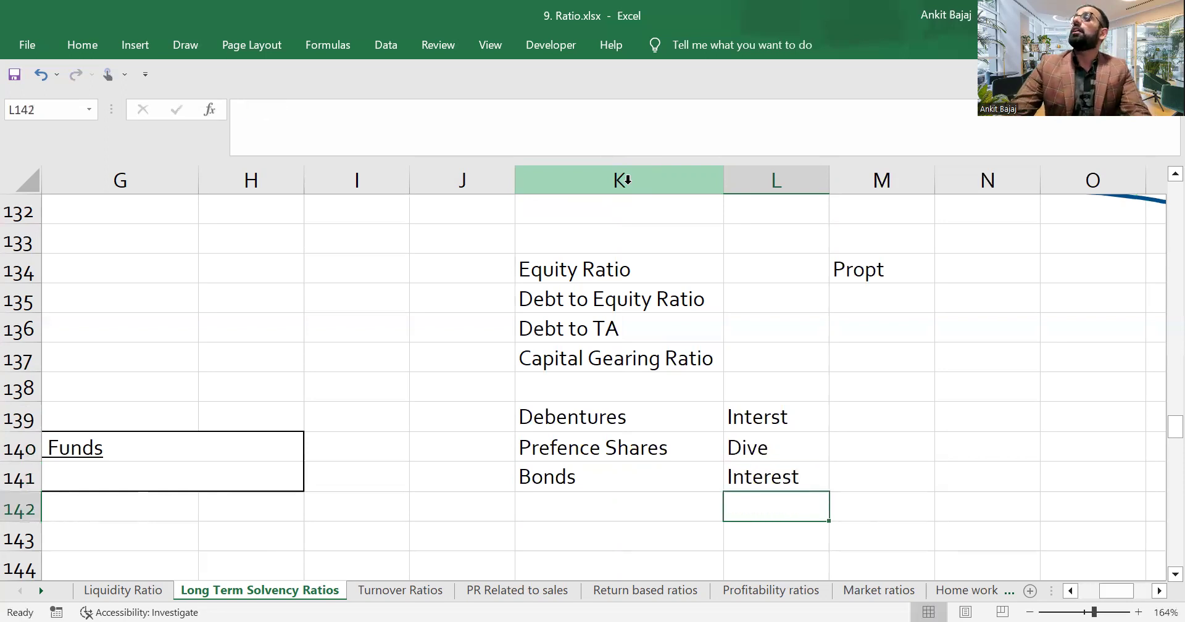
# Enter "Equity" in cell K142 below Bonds
pyautogui.press('Left')
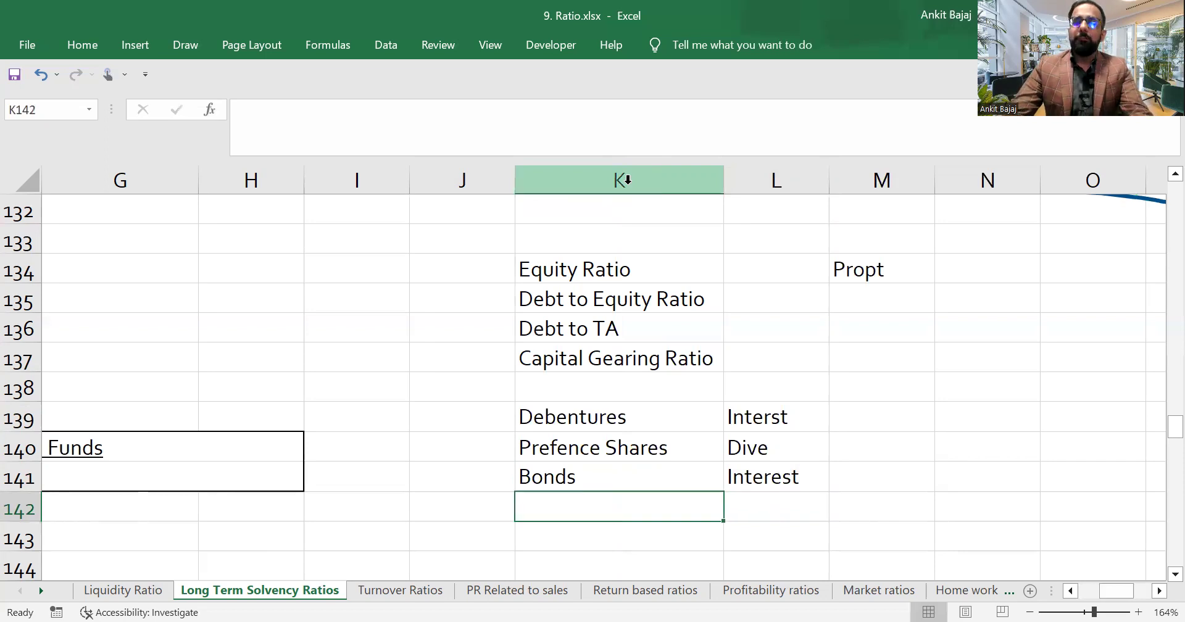
pyautogui.write('Equiry')
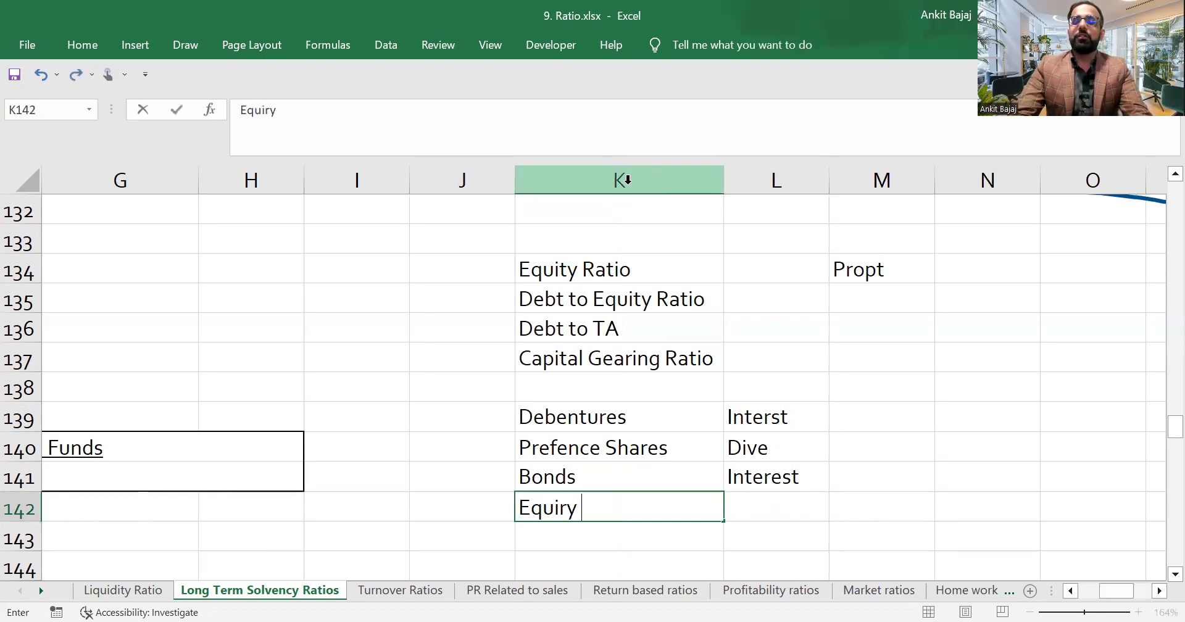
pyautogui.press('BackSpace')
pyautogui.write('ty')
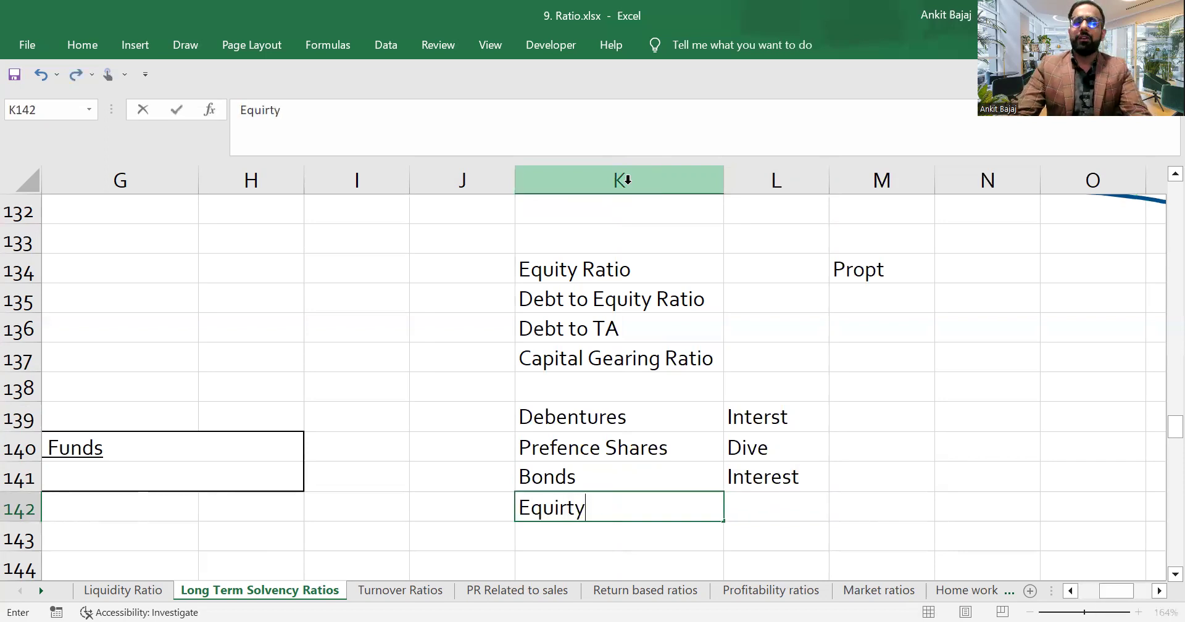
pyautogui.press('BackSpace')
pyautogui.press('BackSpace')
pyautogui.press('BackSpace')
pyautogui.write('ty')
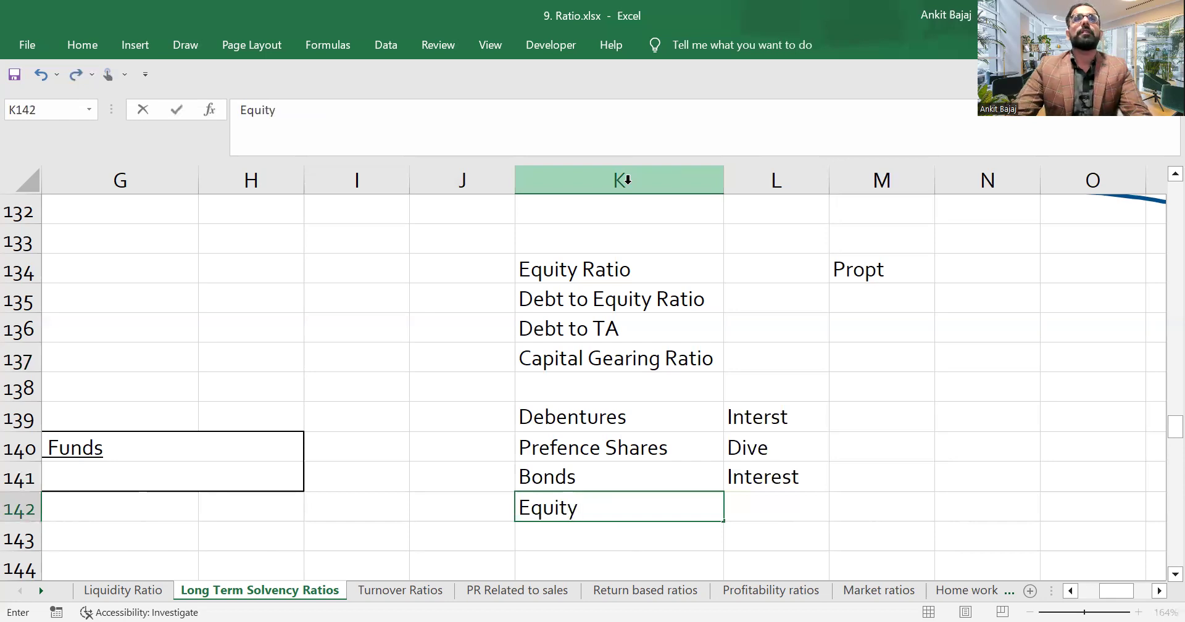
pyautogui.hotkey('ctrl', 'Return')
pyautogui.press('Return')
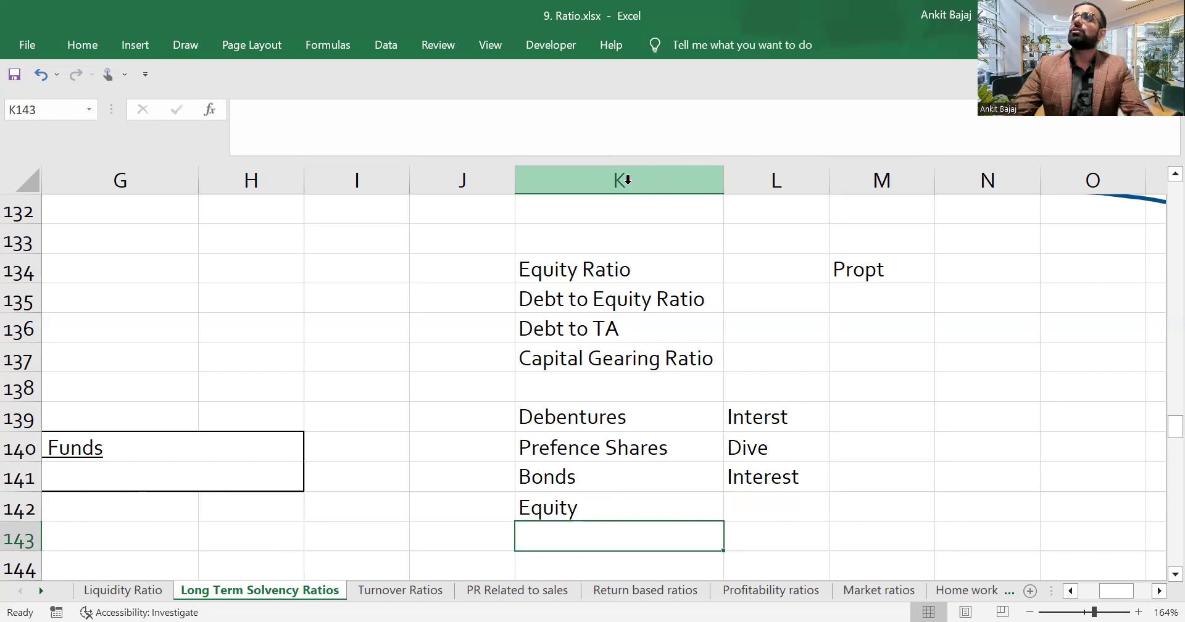
# Clear the Equity entry from cell K142
pyautogui.press('Left')
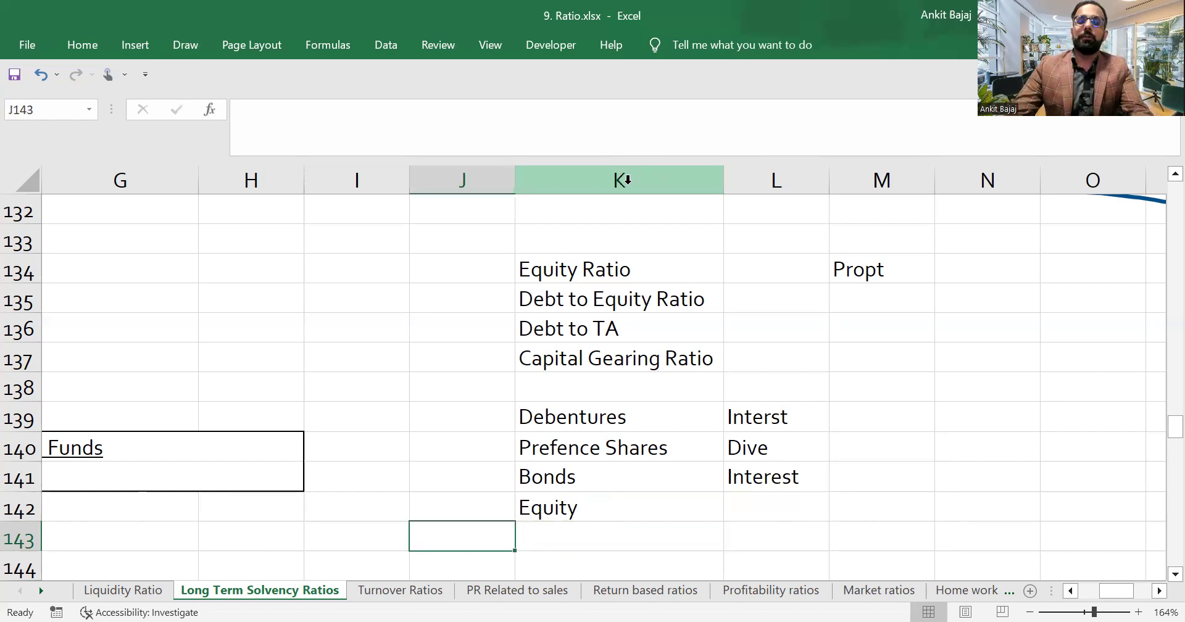
pyautogui.press('Right')
pyautogui.press('Up')
pyautogui.press('Delete')
# Read the Capital Gearing Ratio explanation in rows 135 to 138, focusing on fixed-interest capital and equity shareholders' funds
pyautogui.press('Left')
pyautogui.press('Left')
pyautogui.press('Left')
pyautogui.press('Left')
pyautogui.press('Left')
pyautogui.press('Left')
pyautogui.press('Left')
pyautogui.press('Left')
pyautogui.press('Left')
pyautogui.press('Left')
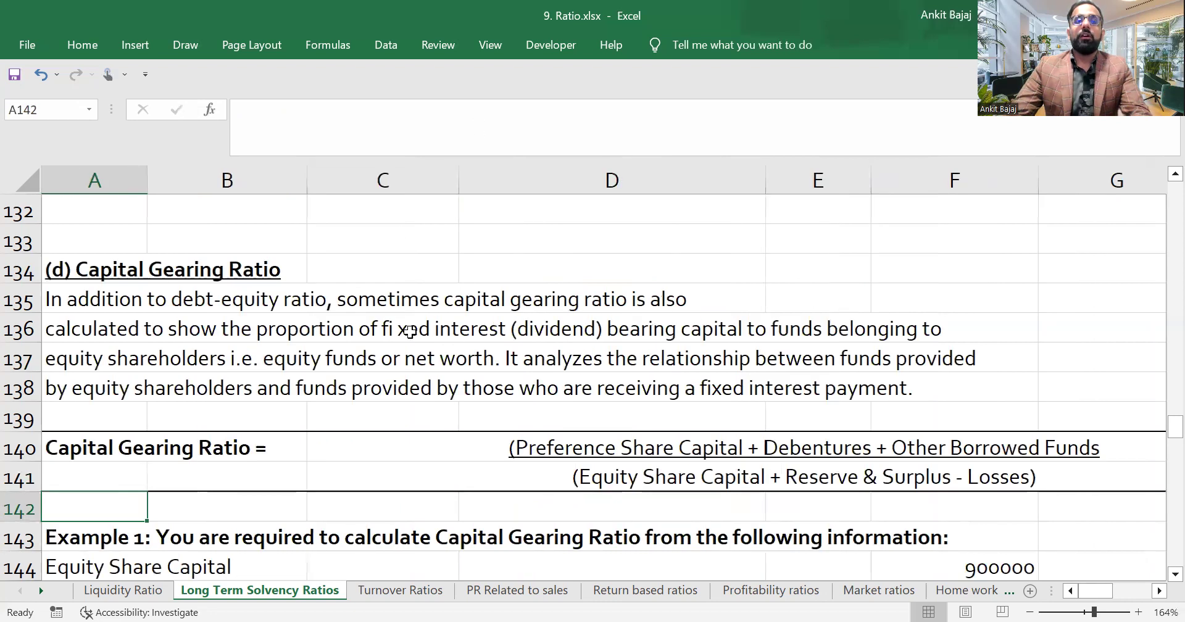
pyautogui.doubleClick(315, 338)
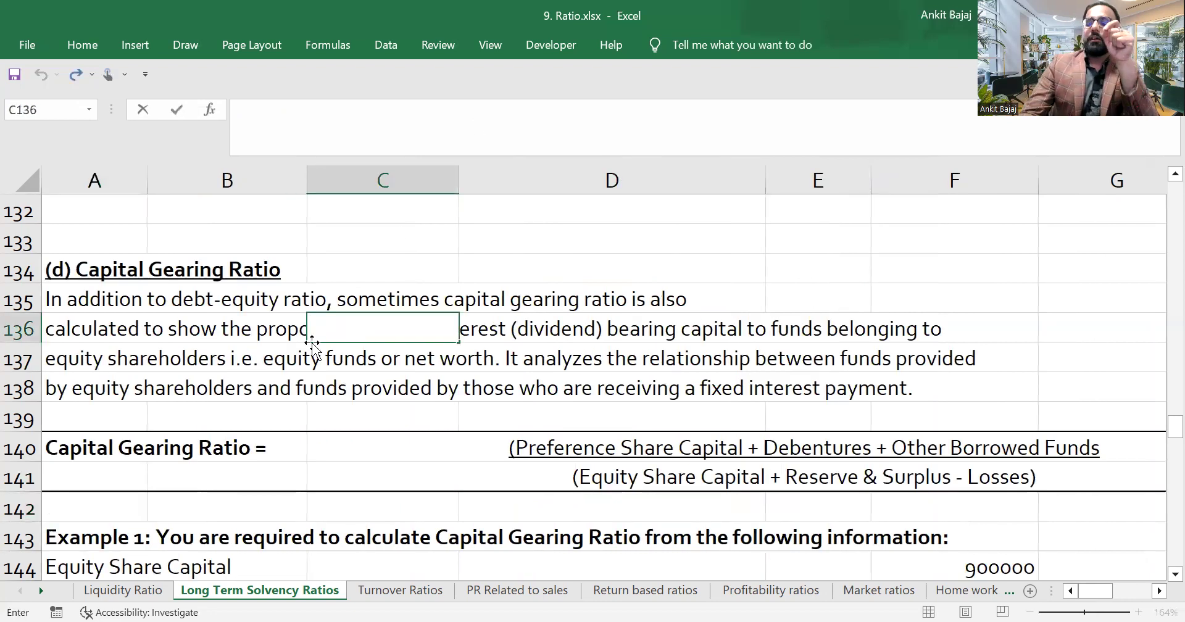
pyautogui.press('Return')
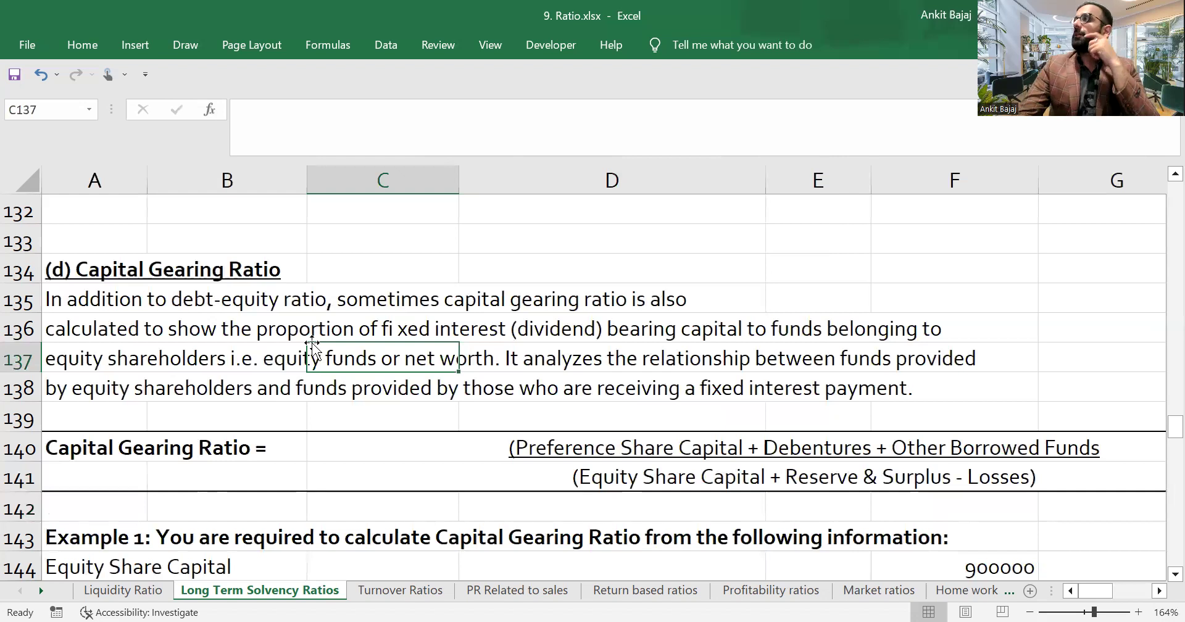
pyautogui.press('Left')
pyautogui.press('Left')
pyautogui.press('Up')
pyautogui.press('Up')
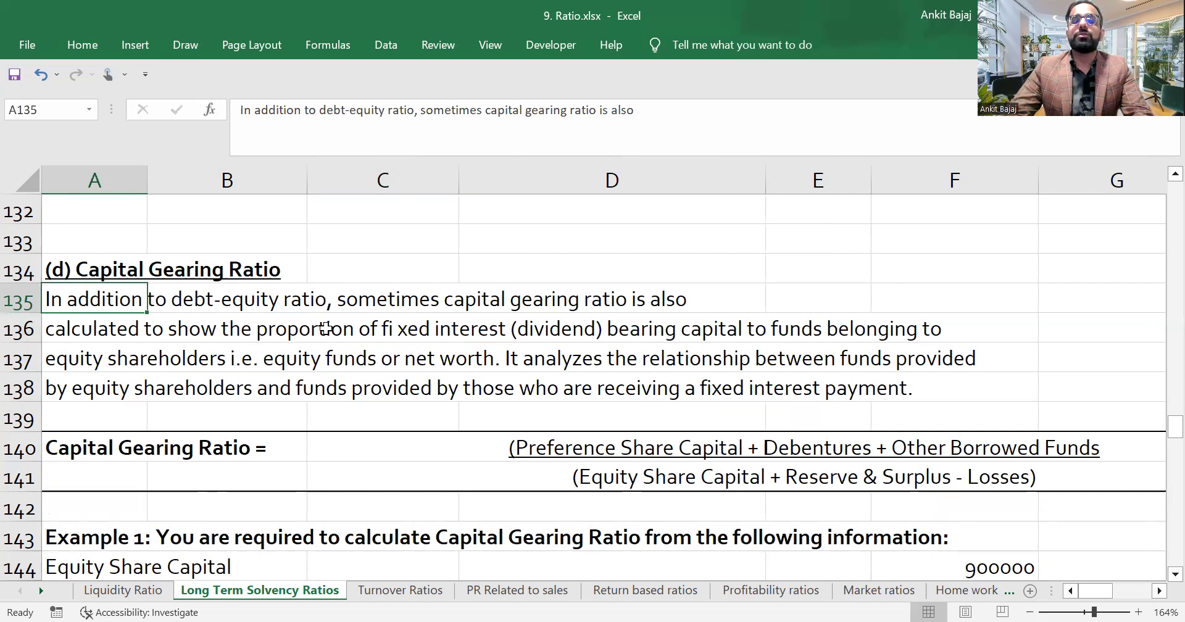
pyautogui.click(499, 325)
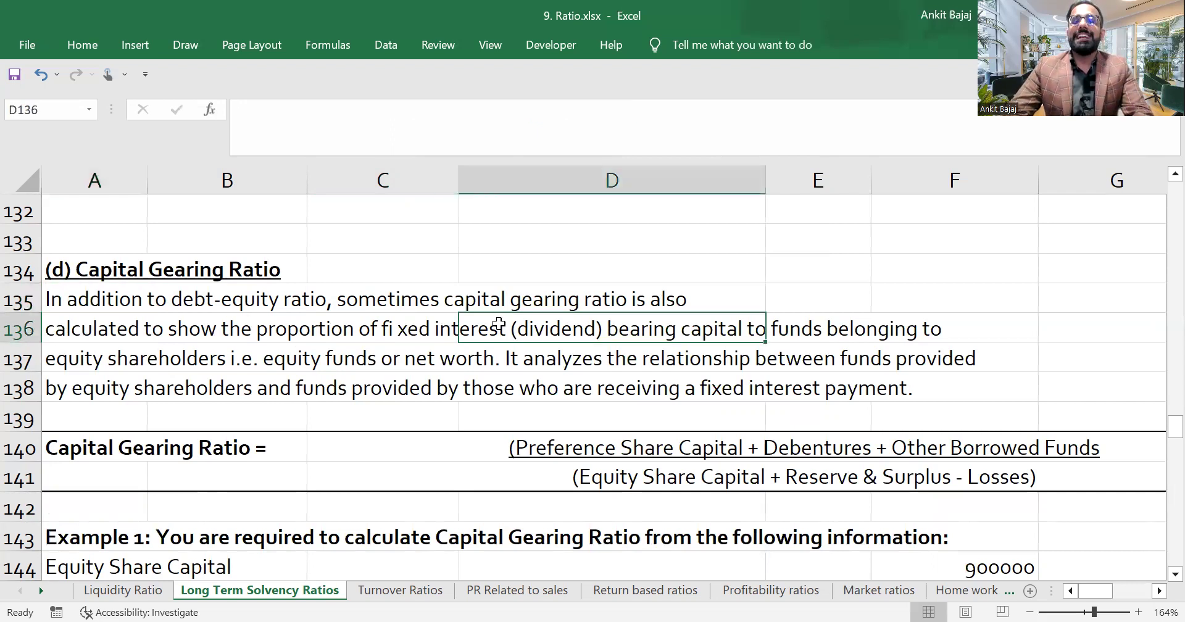
pyautogui.press('Right')
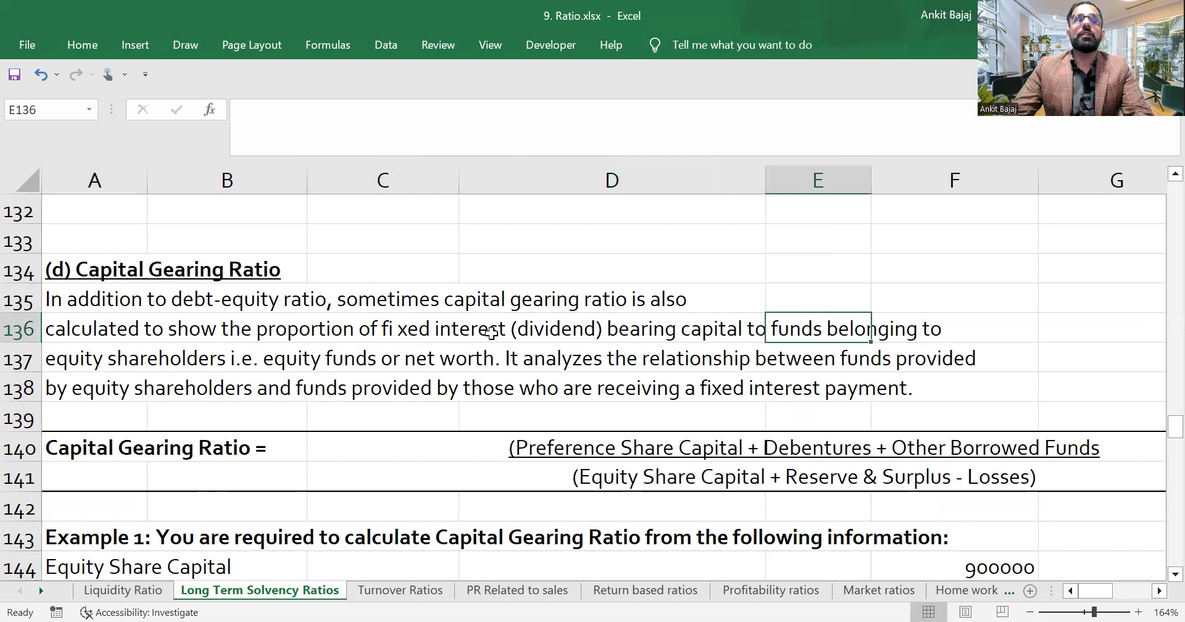
pyautogui.click(143, 358)
# Move the "Debt to Equity Ratio" label from cell K135 to M137, on the same row as Capital Gearing Ratio
pyautogui.press('Right')
pyautogui.press('Right')
pyautogui.press('Right')
pyautogui.press('Right')
pyautogui.press('Right')
pyautogui.press('Right')
pyautogui.press('Right')
pyautogui.press('Right')
pyautogui.press('Right')
pyautogui.press('Right')
pyautogui.press('Right')
pyautogui.press('Right')
pyautogui.press('Right')
pyautogui.press('Right')
pyautogui.press('Right')
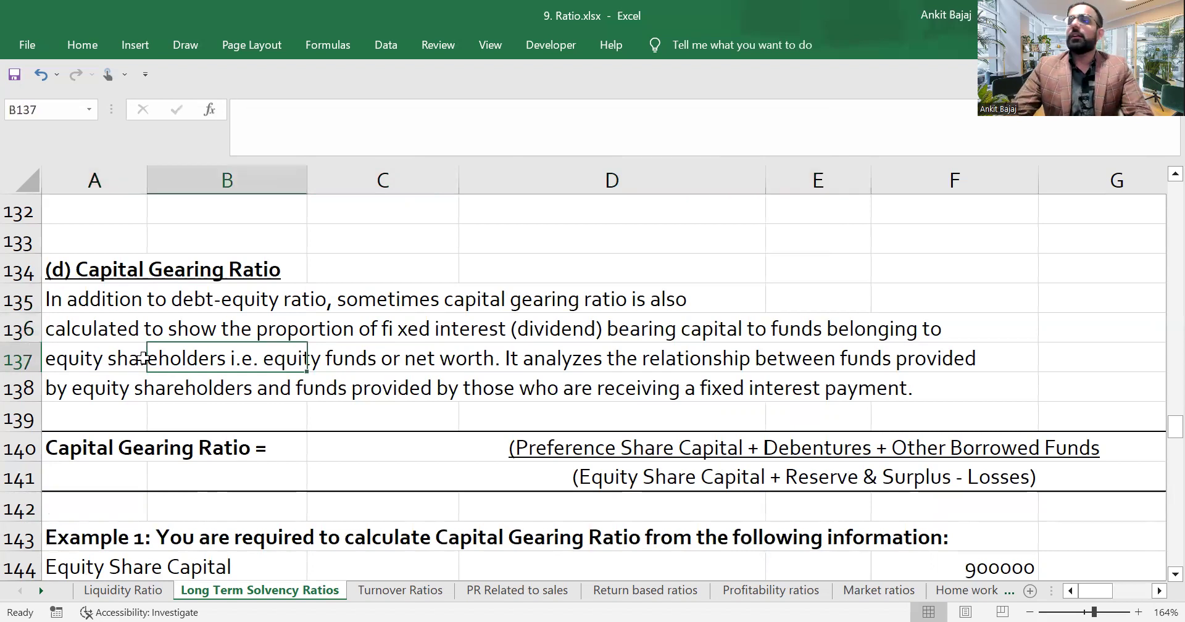
pyautogui.press('Right')
pyautogui.press('Right')
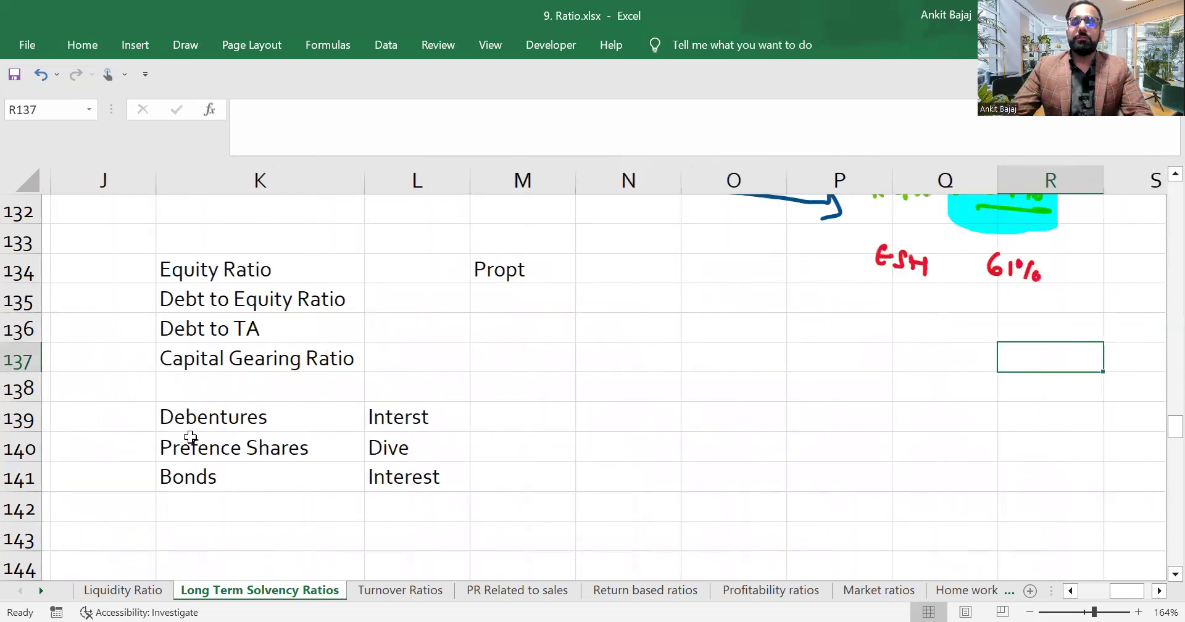
pyautogui.click(503, 420)
pyautogui.press('Down')
pyautogui.press('Up')
pyautogui.press('Up')
pyautogui.press('Up')
pyautogui.press('Up')
pyautogui.press('Up')
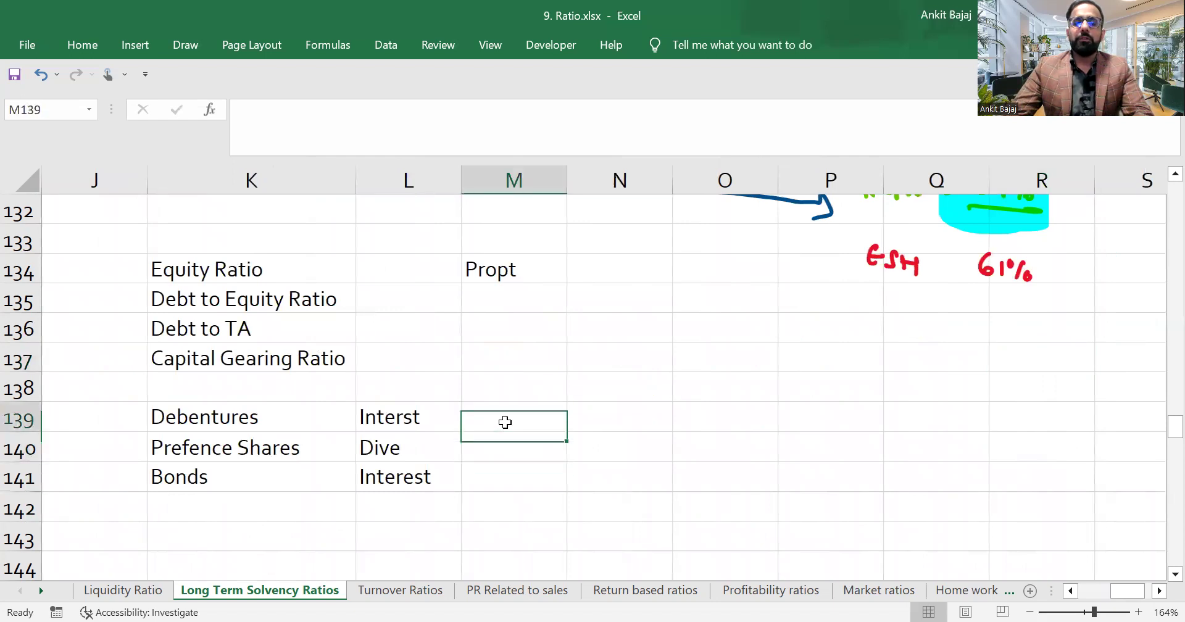
pyautogui.press('Left')
pyautogui.press('Left')
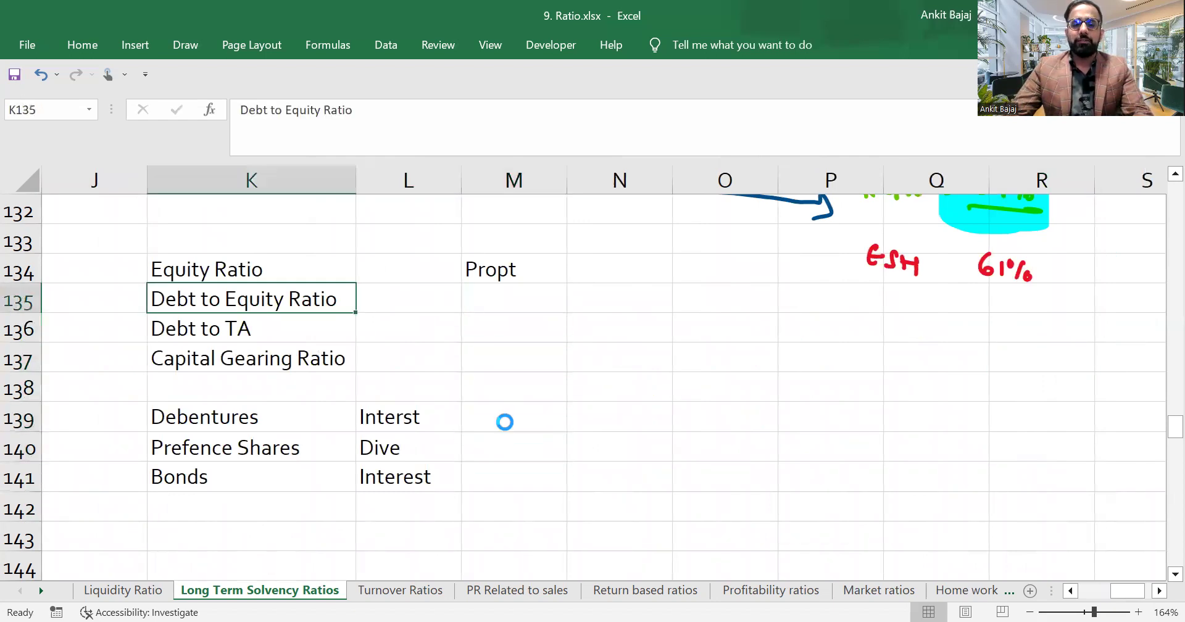
pyautogui.hotkey('ctrl', 'c')
pyautogui.press('Down')
pyautogui.press('Down')
pyautogui.press('Down')
pyautogui.press('Down')
pyautogui.press('Right')
pyautogui.press('Right')
pyautogui.press('Right')
pyautogui.press('Up')
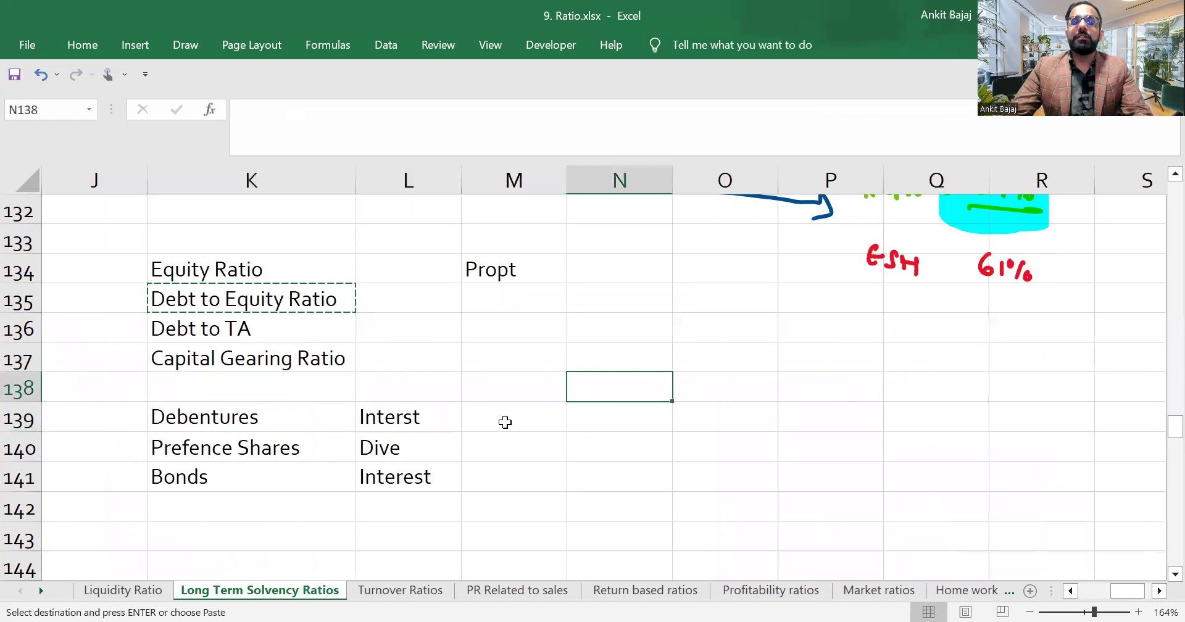
pyautogui.press('Up')
pyautogui.press('Left')
pyautogui.hotkey('ctrl', 'v')
# Delete the "Debt to TA" entry from cell K136
pyautogui.press('Left')
pyautogui.press('Left')
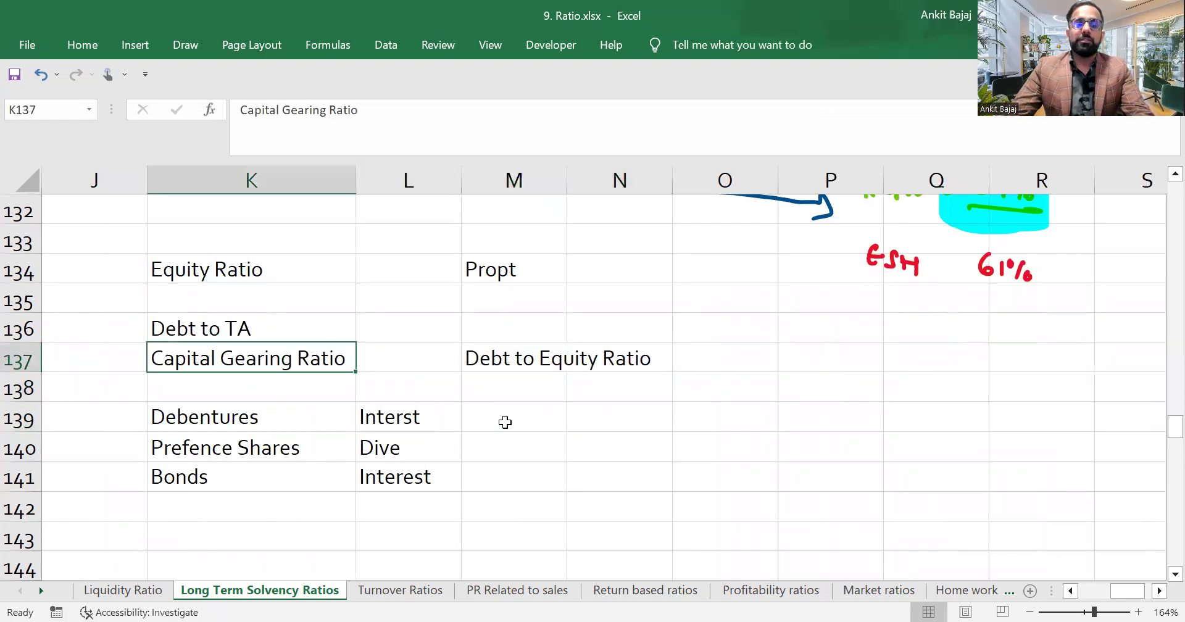
pyautogui.press('Left')
pyautogui.press('Right')
pyautogui.press('Up')
pyautogui.press('Delete')
# Make the Capital Gearing Ratio label in K137 and the Debt to Equity Ratio label in M137 bold
pyautogui.press('Right')
pyautogui.press('Down')
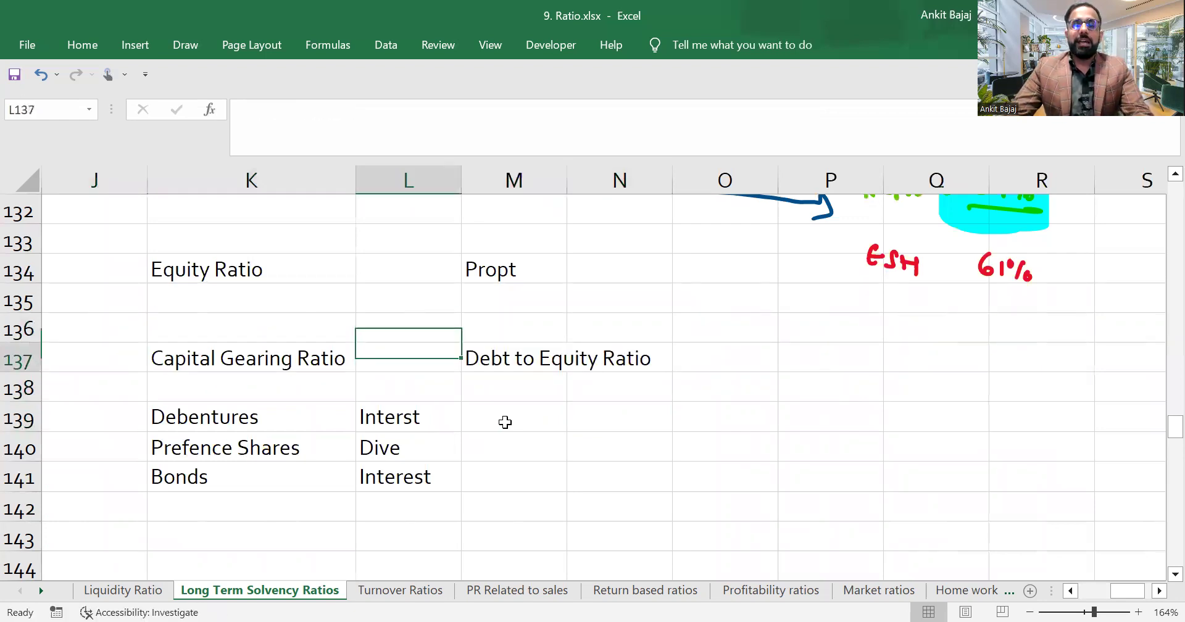
pyautogui.press('Left')
pyautogui.hotkey('ctrl', 'b')
pyautogui.press('Right')
pyautogui.press('Right')
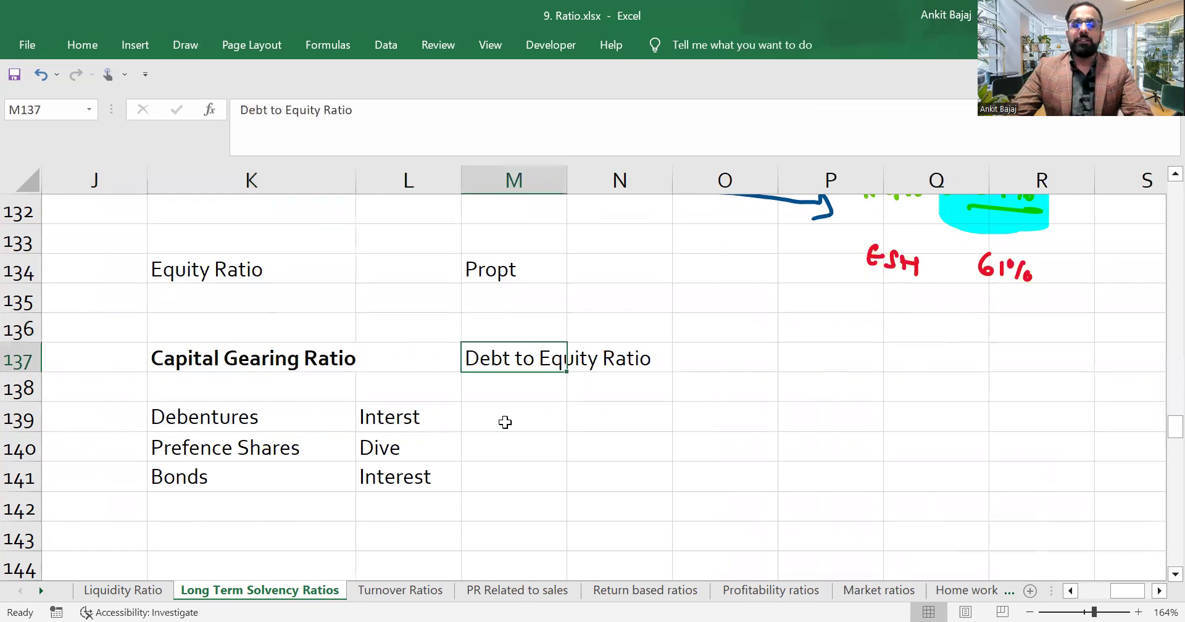
pyautogui.hotkey('ctrl', 'b')
# Move the bold Debt to Equity Ratio heading one column over, from cell M137 to N137
pyautogui.press('Down')
pyautogui.press('Down')
pyautogui.press('Right')
pyautogui.press('Up')
pyautogui.press('Right')
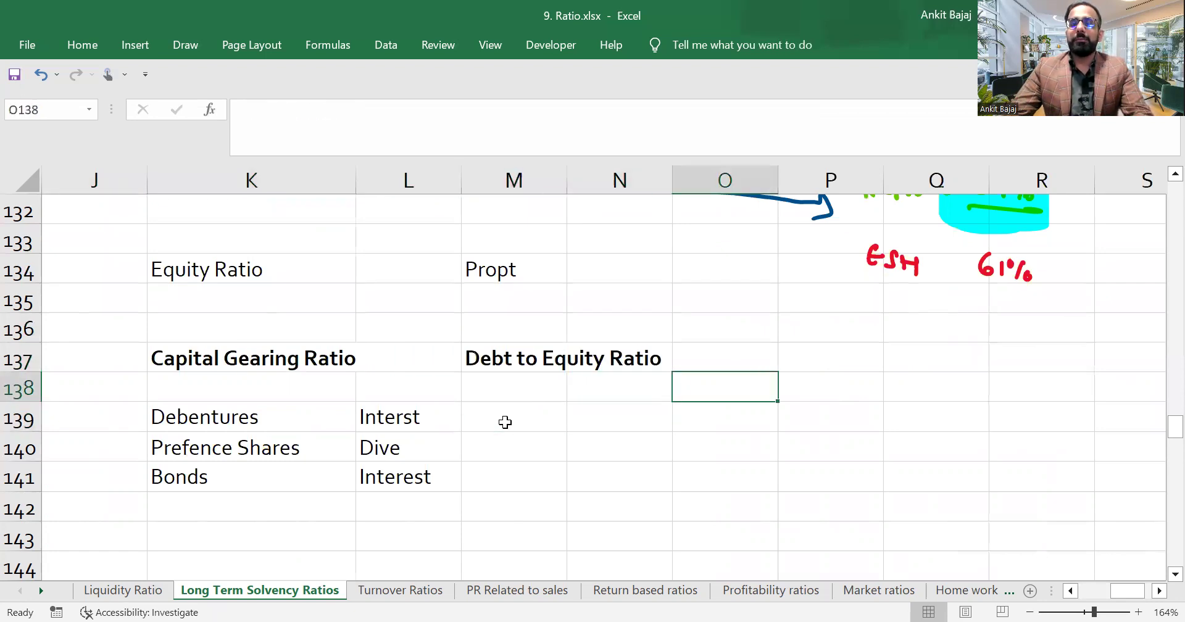
pyautogui.press('Left')
pyautogui.press('Up')
pyautogui.press('Left')
pyautogui.hotkey('ctrl', 'x')
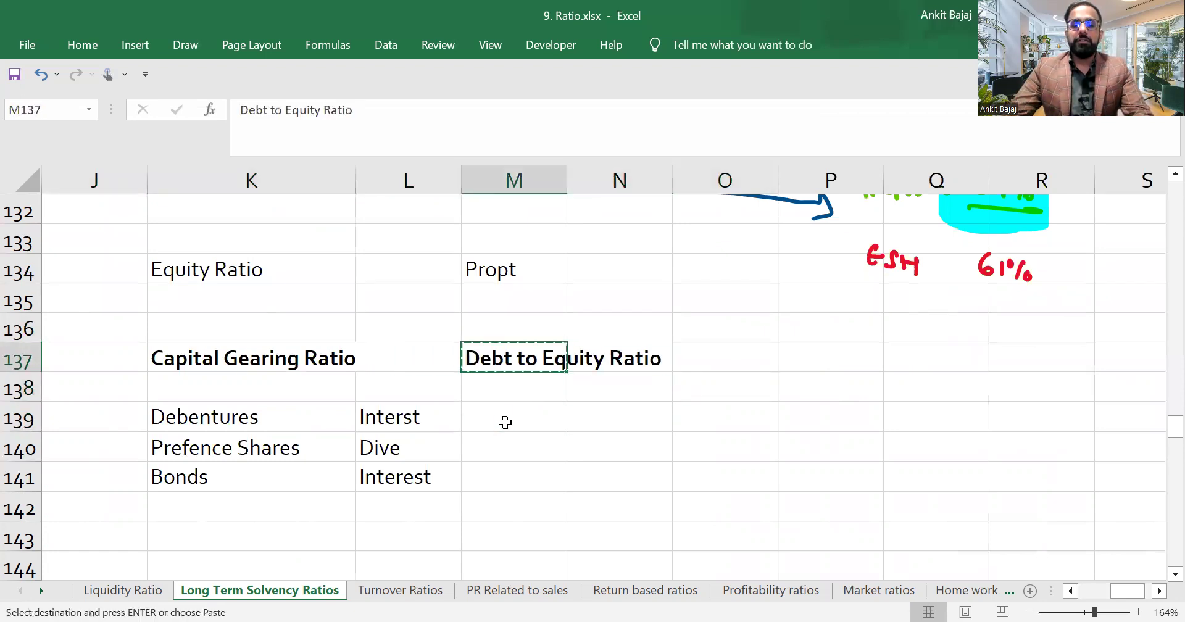
pyautogui.press('Right')
pyautogui.hotkey('ctrl', 'v')
# Enter "Debt/ ESHF" in cell N139 under the Debt to Equity Ratio heading and make it bold
pyautogui.press('Down')
pyautogui.press('Down')
pyautogui.press('Up')
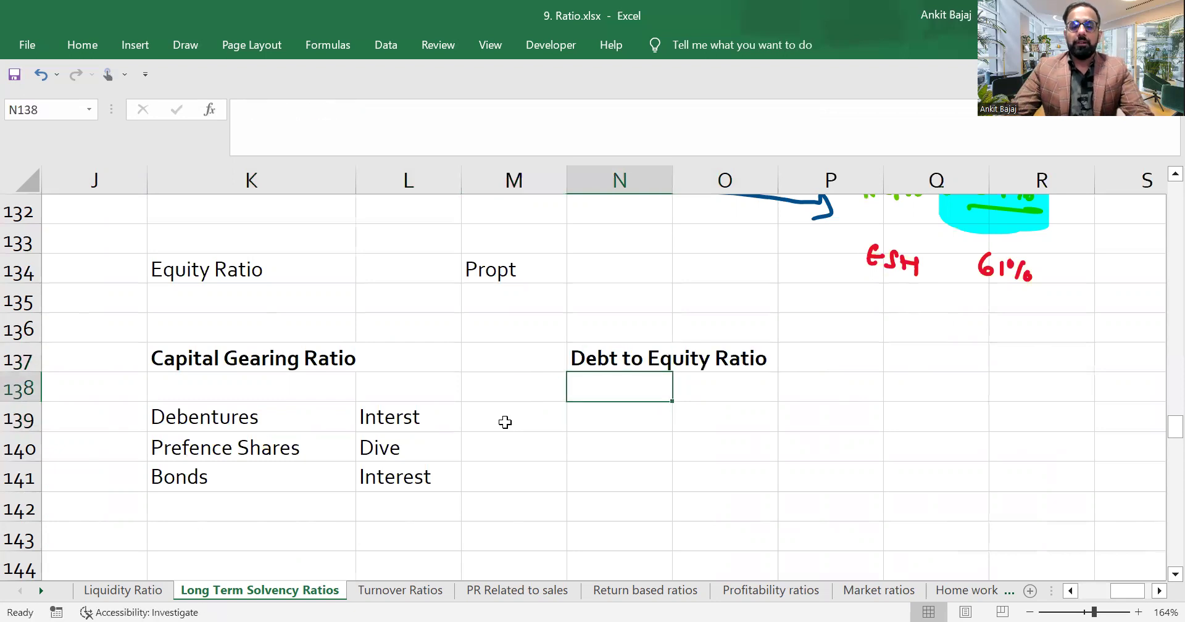
pyautogui.press('Down')
pyautogui.write('Debt')
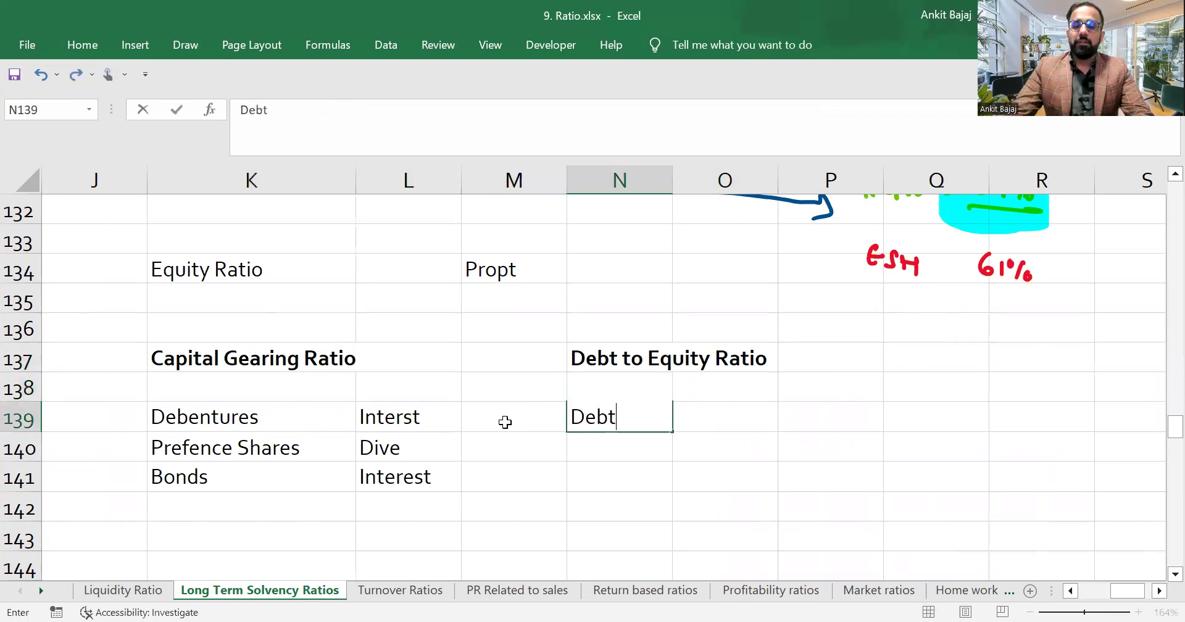
pyautogui.write('/ ESHF')
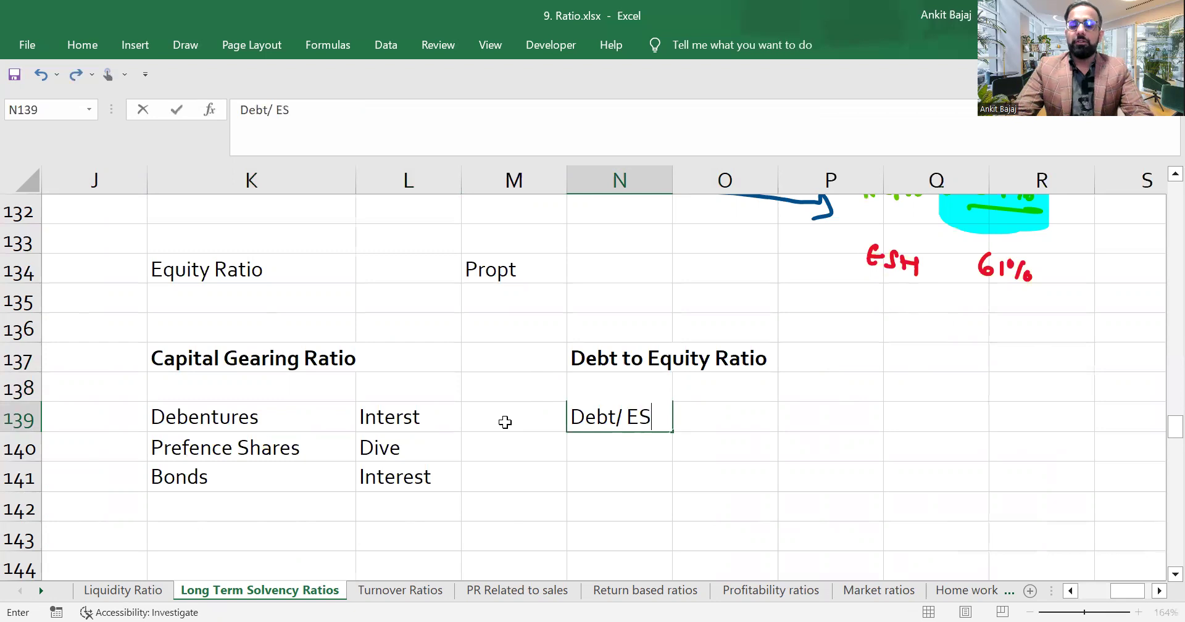
pyautogui.press('Return')
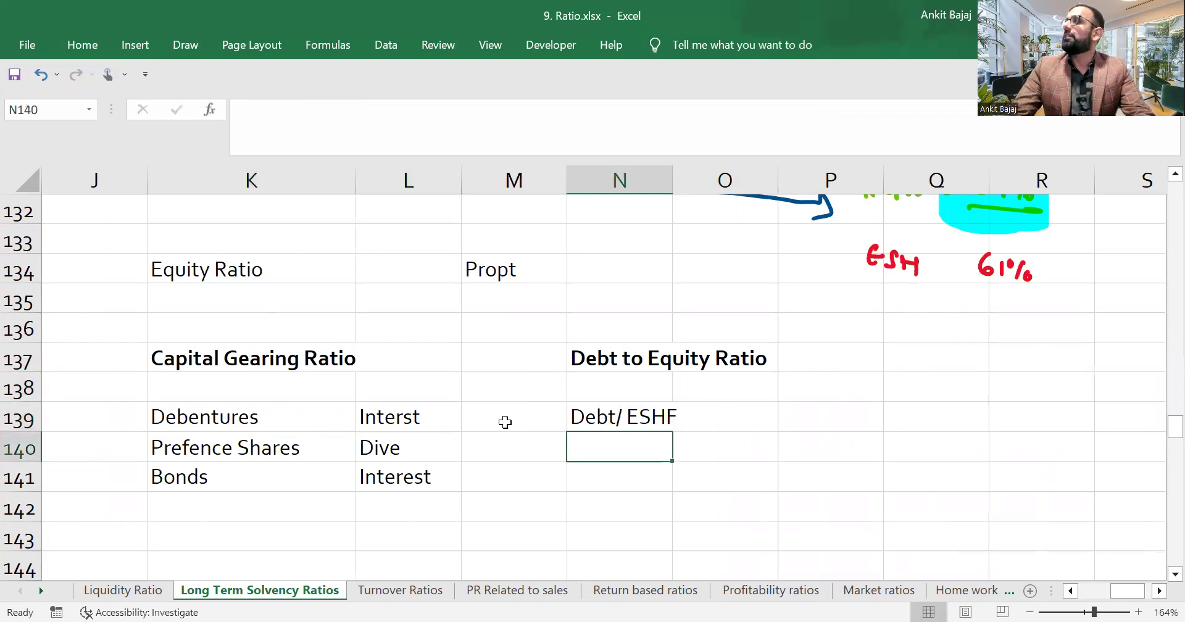
pyautogui.press('Up')
pyautogui.hotkey('ctrl', 'b')
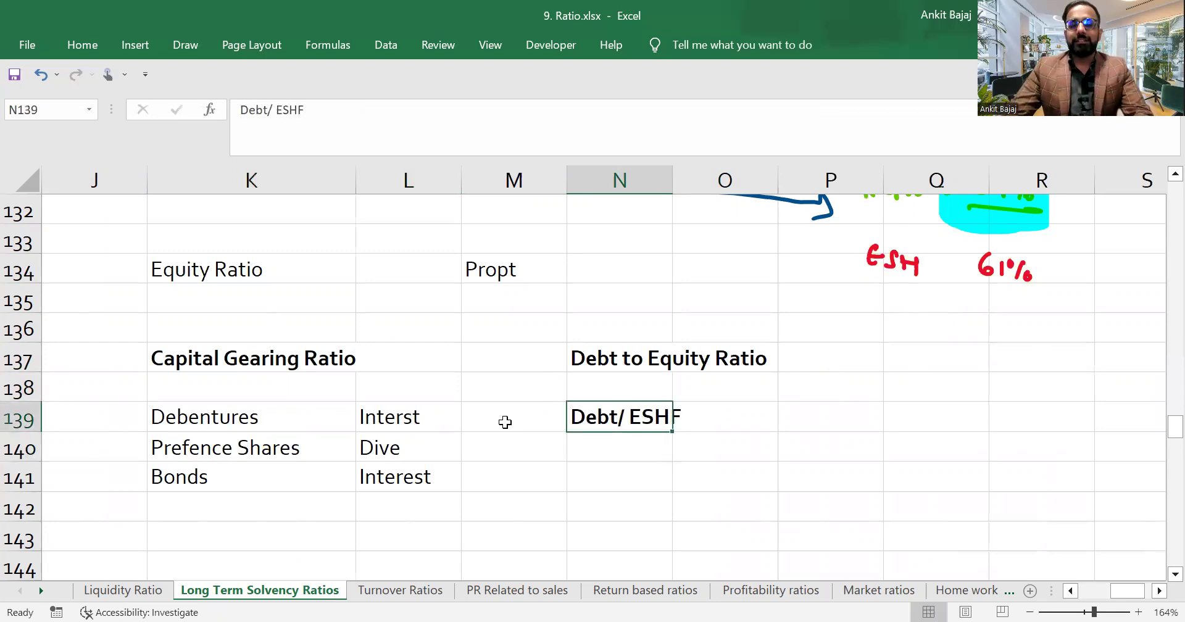
pyautogui.press('Down')
pyautogui.press('Down')
pyautogui.press('Left')
pyautogui.press('Left')
pyautogui.press('Down')
pyautogui.press('Down')
pyautogui.press('Down')
pyautogui.press('Down')
pyautogui.press('Down')
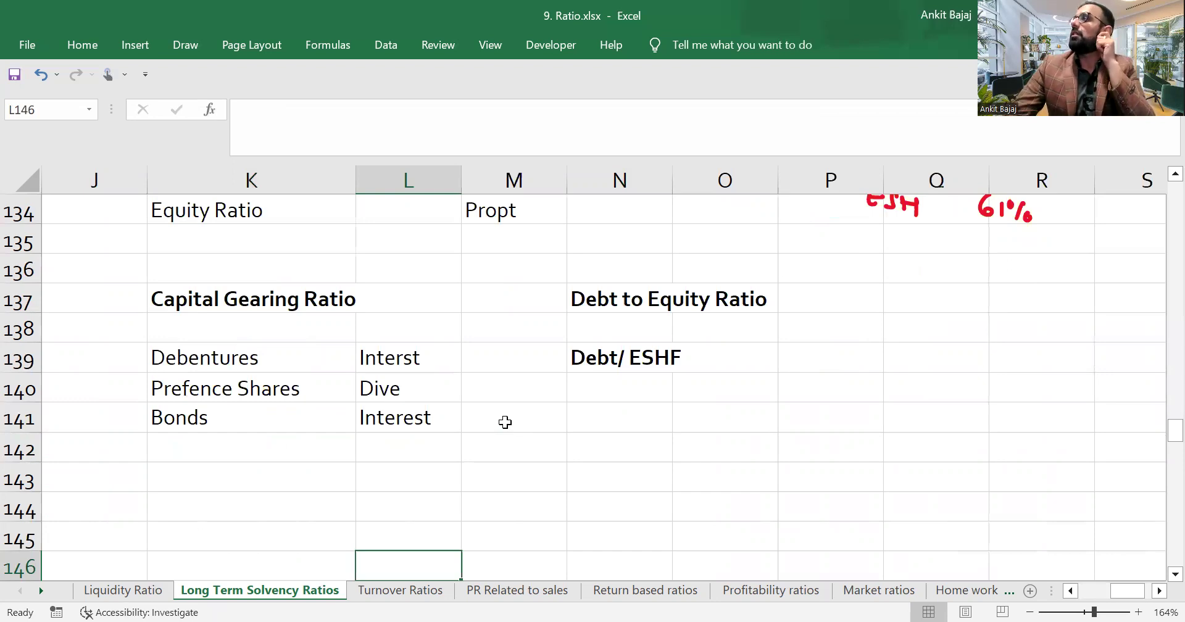
pyautogui.press('Up')
pyautogui.press('Up')
pyautogui.press('Up')
pyautogui.press('Up')
pyautogui.press('Up')
pyautogui.press('Up')
pyautogui.press('Up')
pyautogui.press('Up')
pyautogui.press('Up')
pyautogui.press('Up')
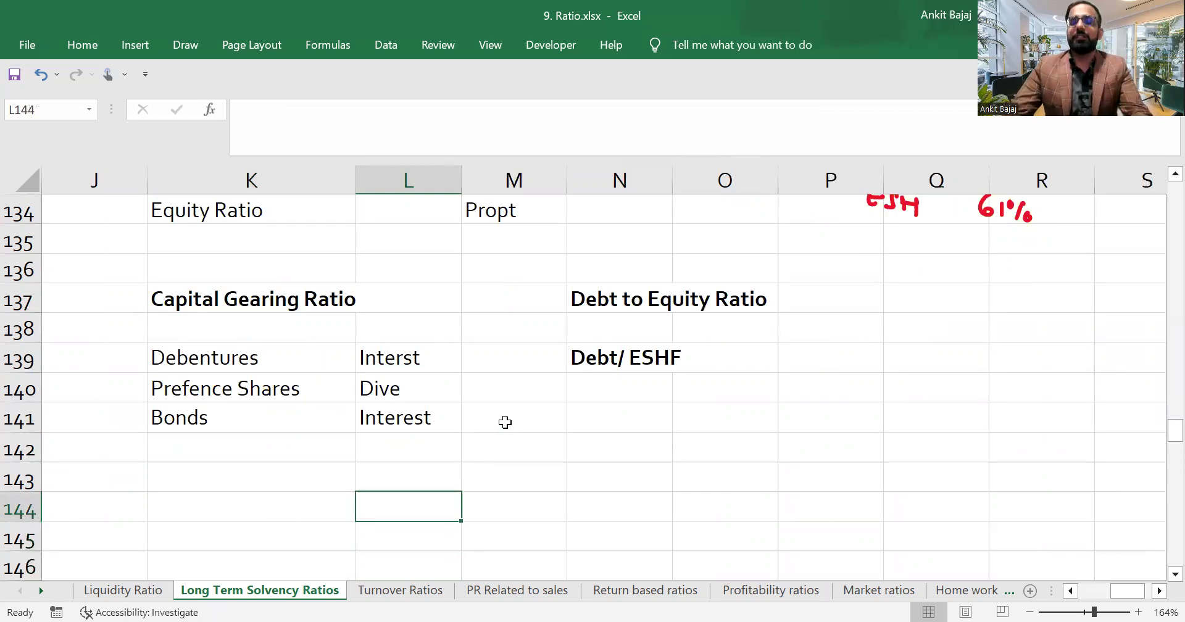
# Enter the note "Prefence share is a part ESHF" in cell N141, below the Debt/ ESHF formula
pyautogui.press('Right')
pyautogui.press('Right')
pyautogui.press('Right')
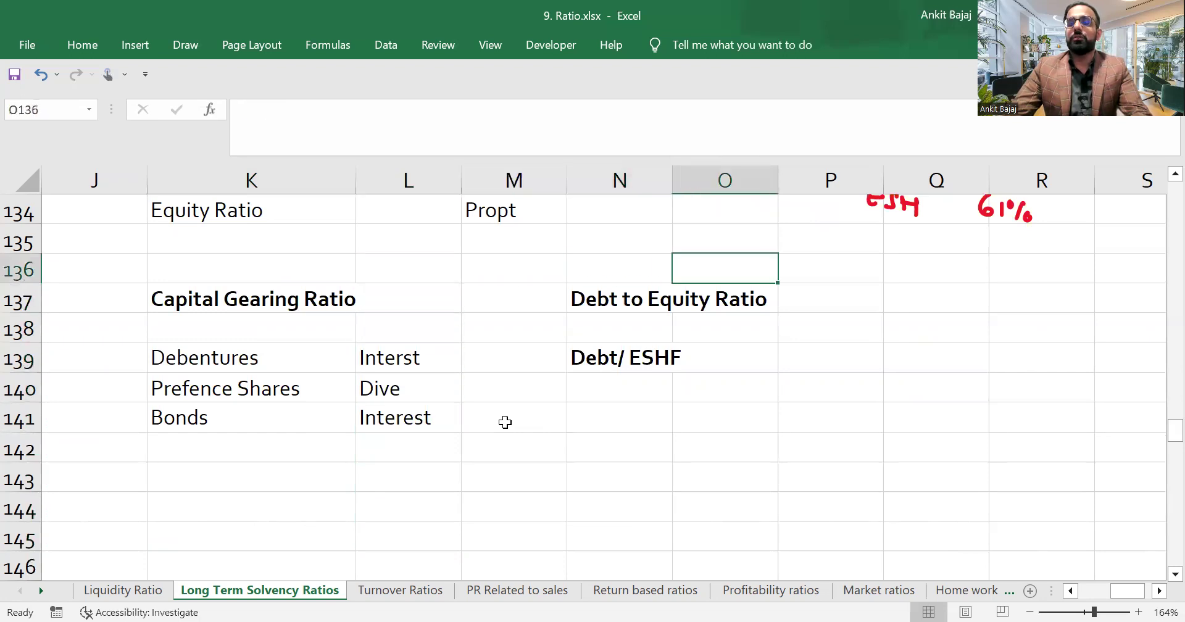
pyautogui.press('Down')
pyautogui.press('Down')
pyautogui.press('Down')
pyautogui.press('Down')
pyautogui.press('Down')
pyautogui.press('Left')
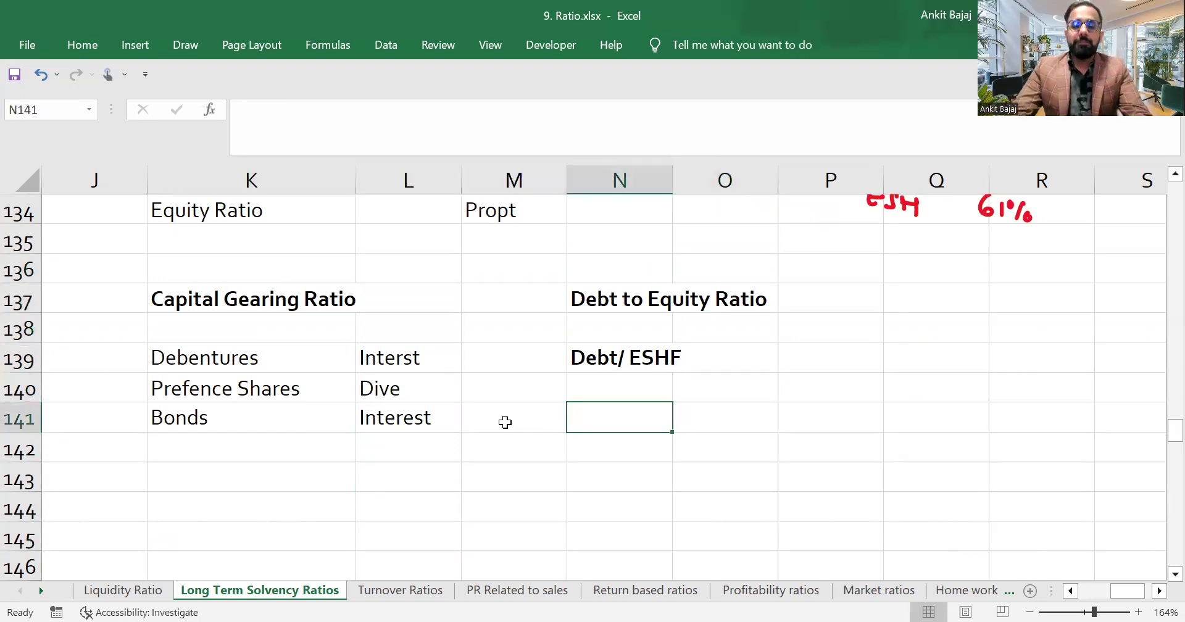
pyautogui.write('Prefence ')
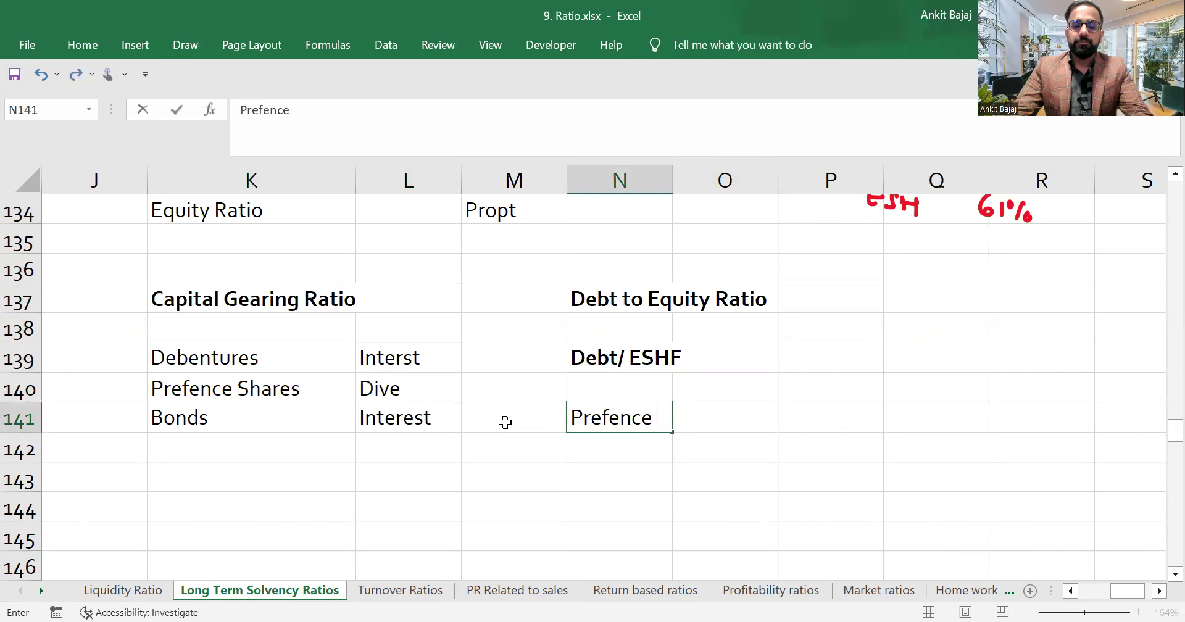
pyautogui.write('share is a par')
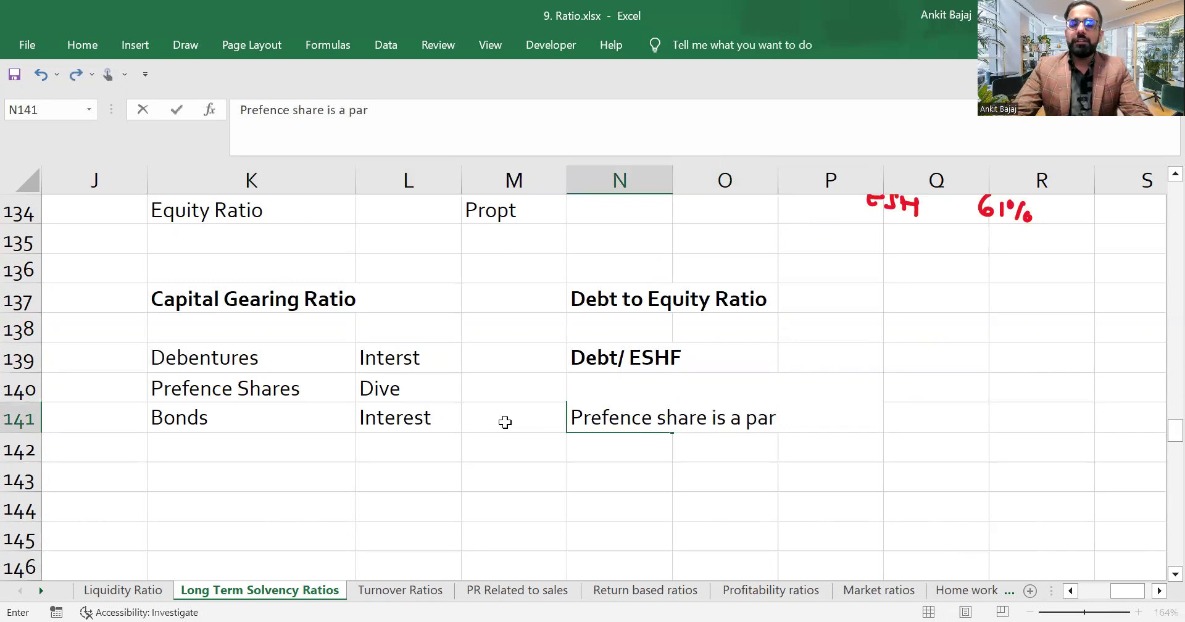
pyautogui.write('t ')
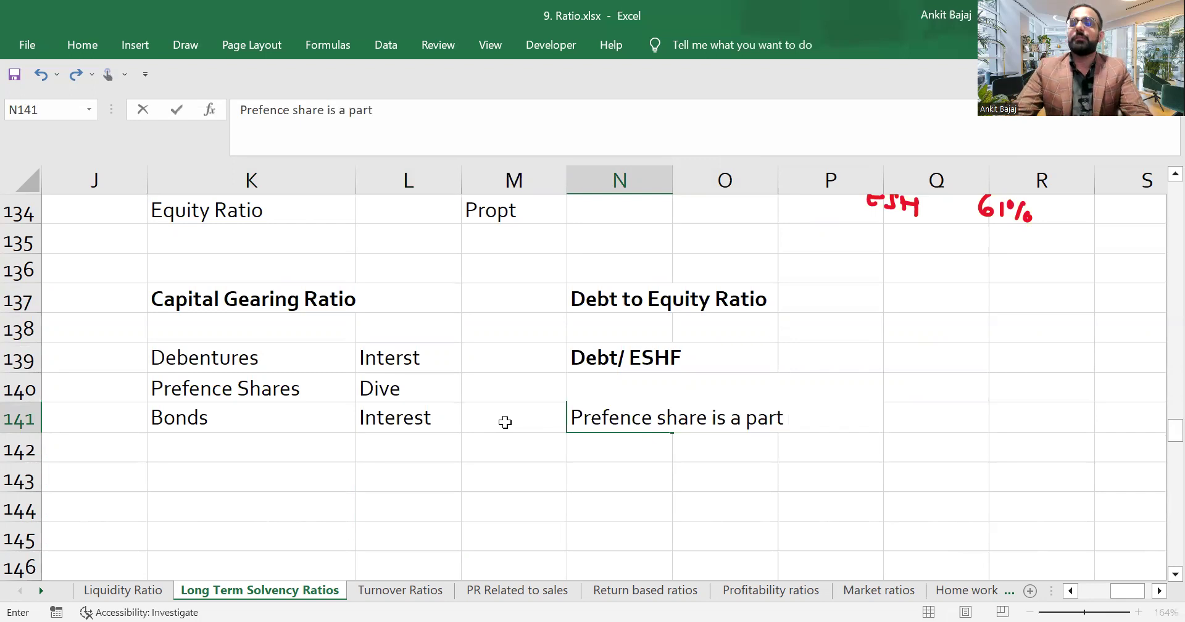
pyautogui.write('ESHF')
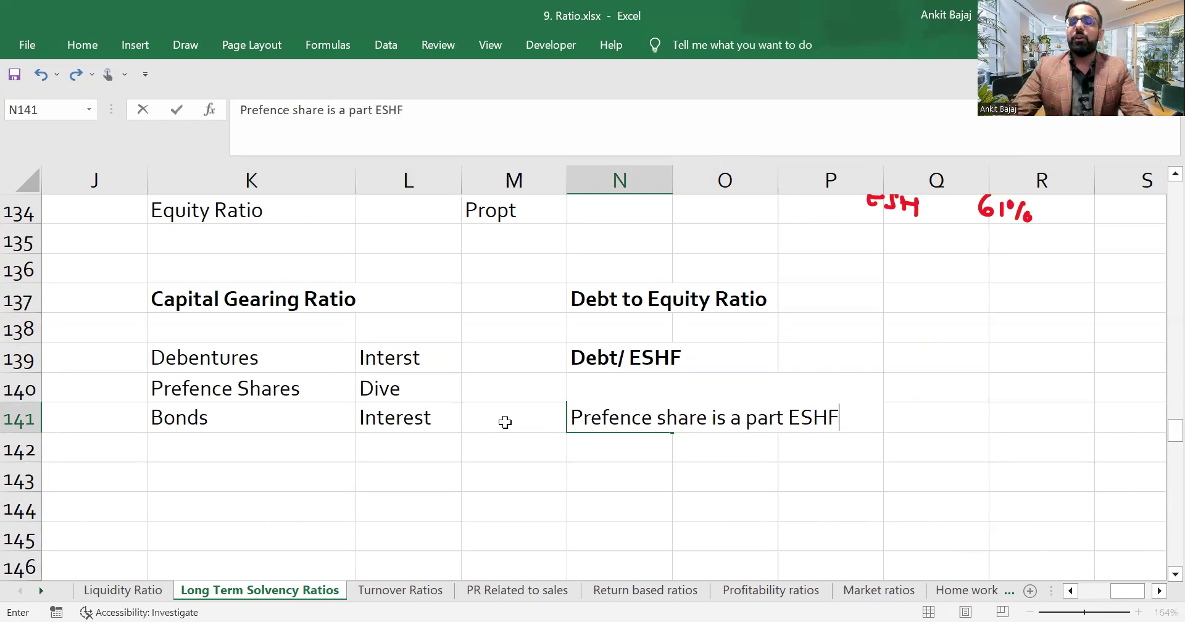
pyautogui.press('Return')
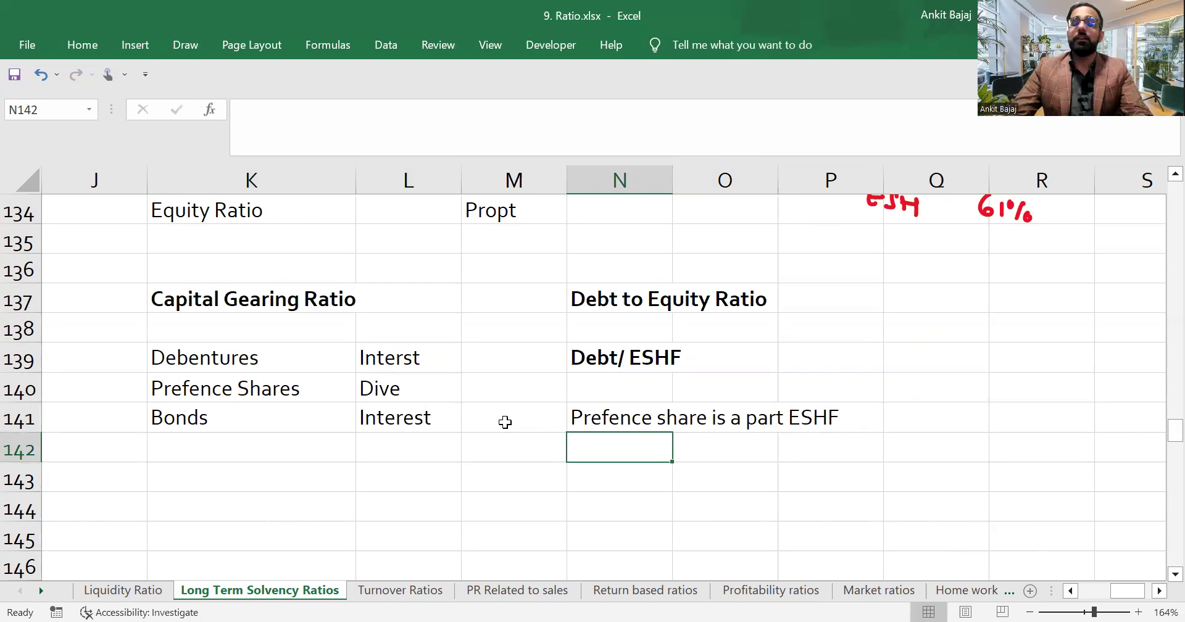
# Enter "Total Outside Liab" in cell P139 beside the Debt/ ESHF formula and underline it as the numerator
pyautogui.press('Right')
pyautogui.press('Right')
pyautogui.press('Up')
pyautogui.press('Up')
pyautogui.press('Up')
pyautogui.press('Left')
pyautogui.press('Left')
pyautogui.press('Left')
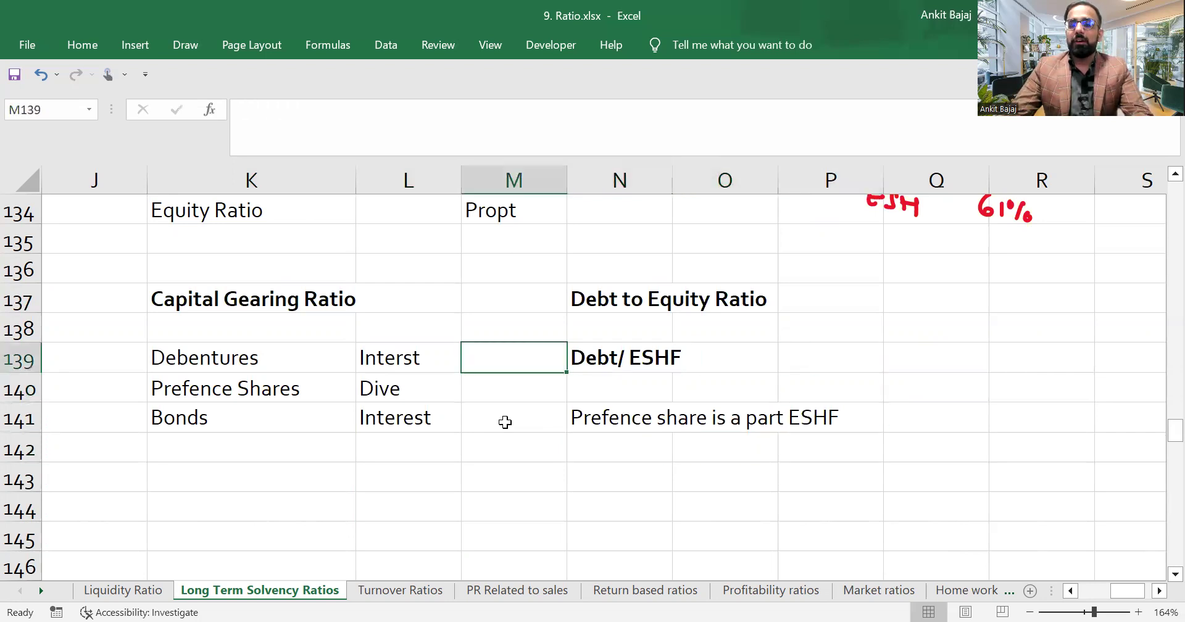
pyautogui.press('Right')
pyautogui.press('Right')
pyautogui.press('Right')
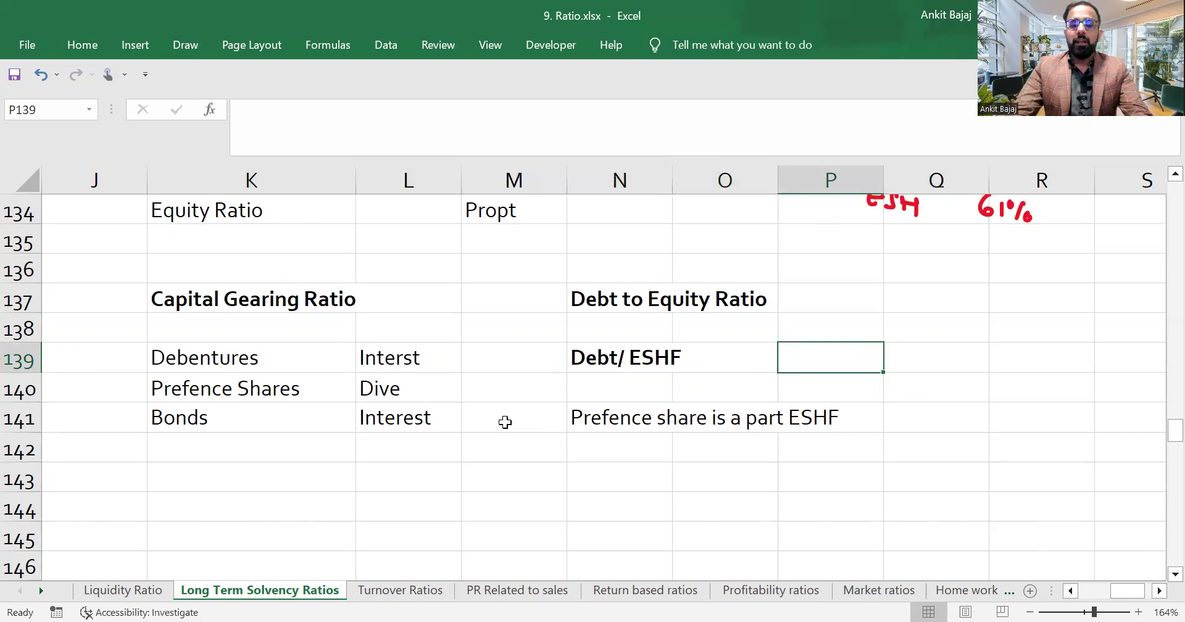
pyautogui.write('Tot')
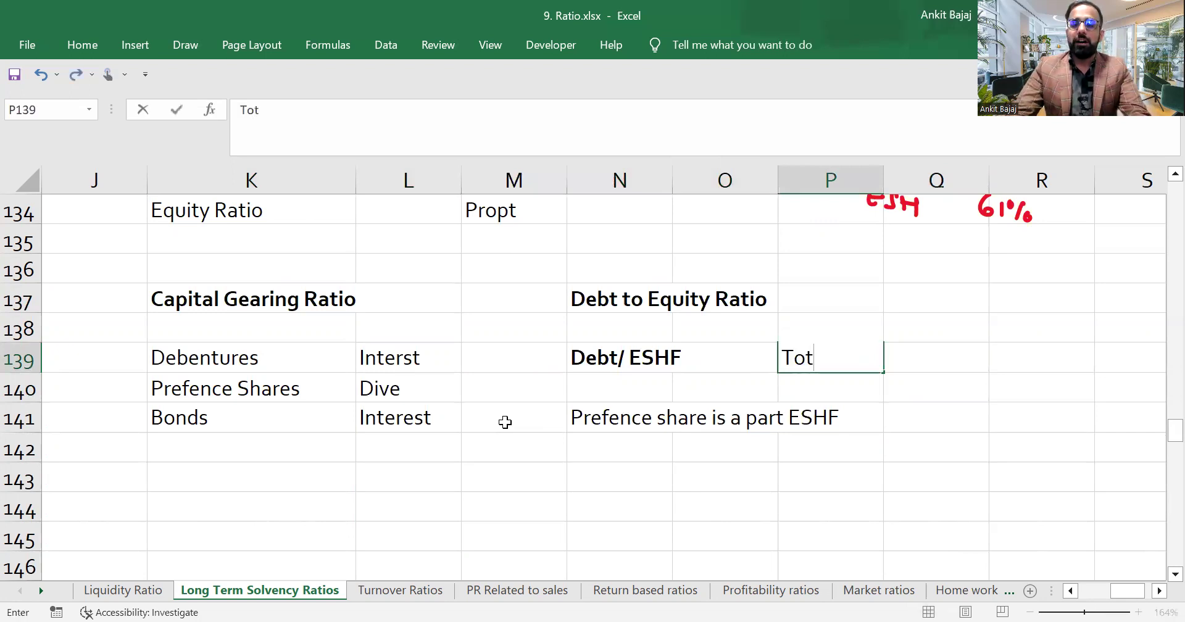
pyautogui.write('al Ou')
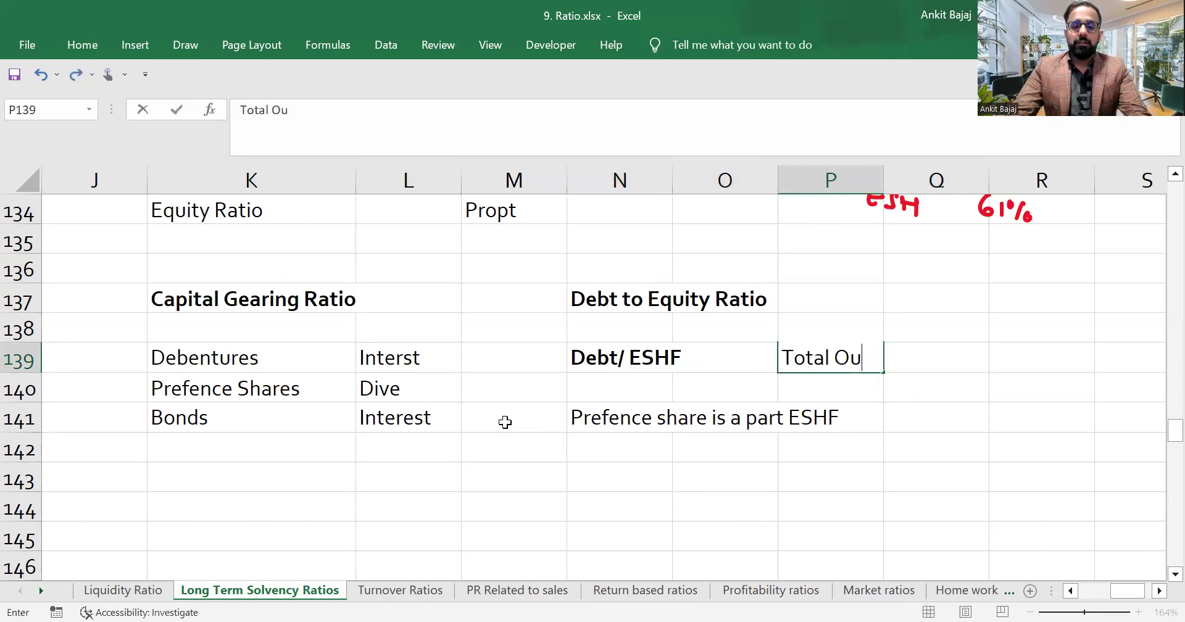
pyautogui.write('tside')
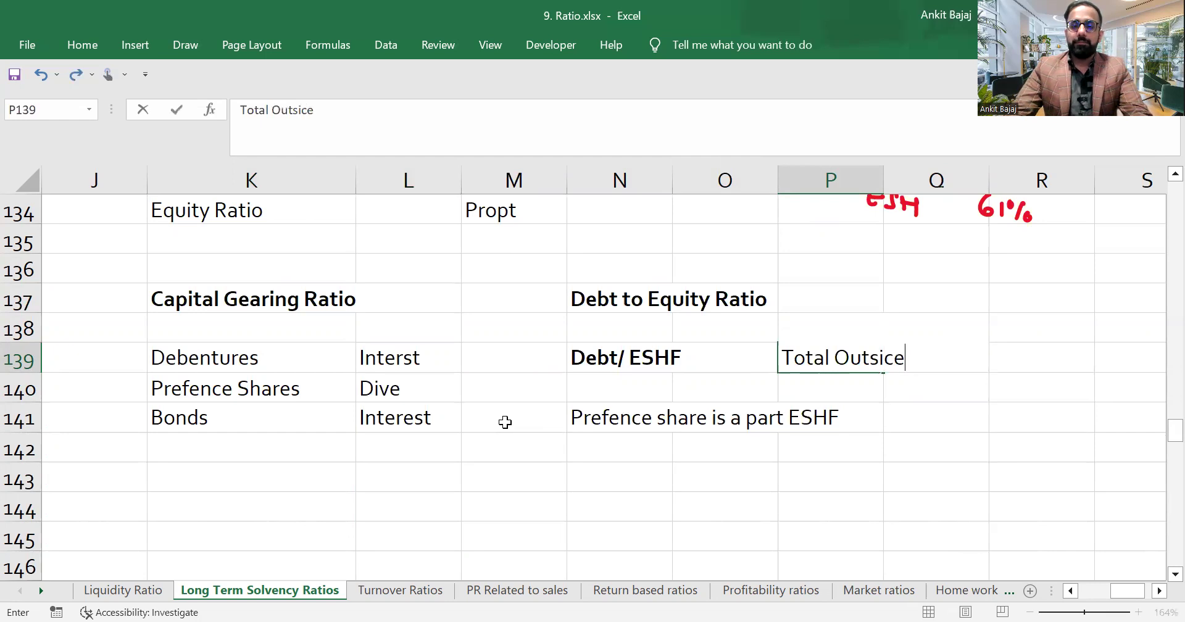
pyautogui.press('BackSpace')
pyautogui.press('BackSpace')
pyautogui.press('BackSpace')
pyautogui.press('BackSpace')
pyautogui.write('side Liab')
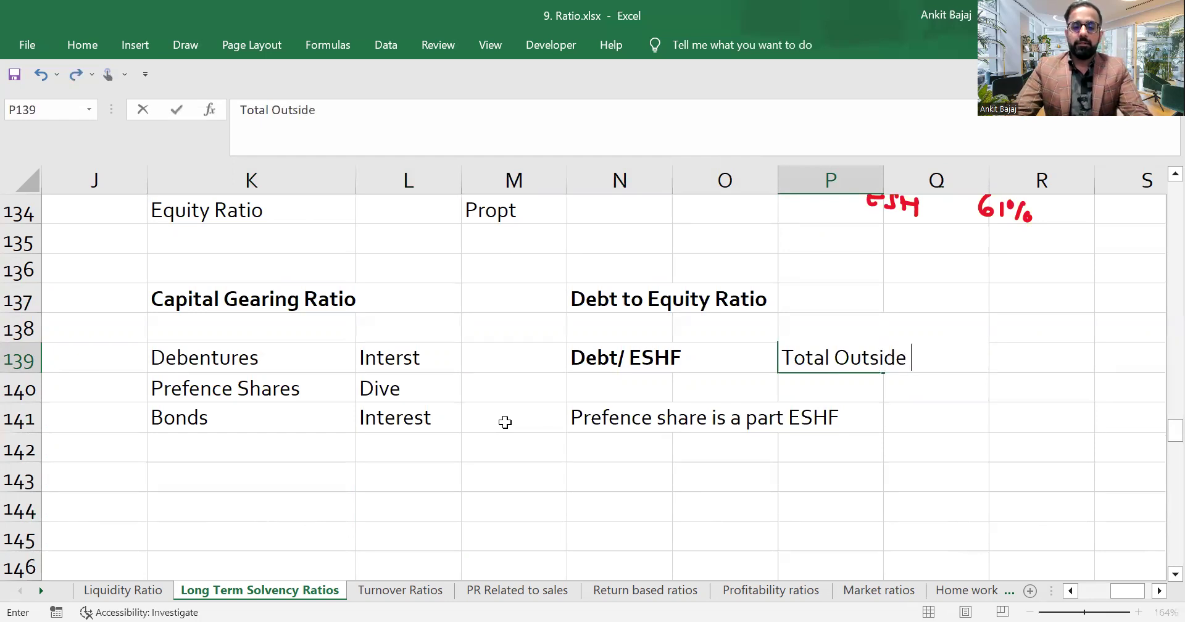
pyautogui.press('Return')
pyautogui.press('Up')
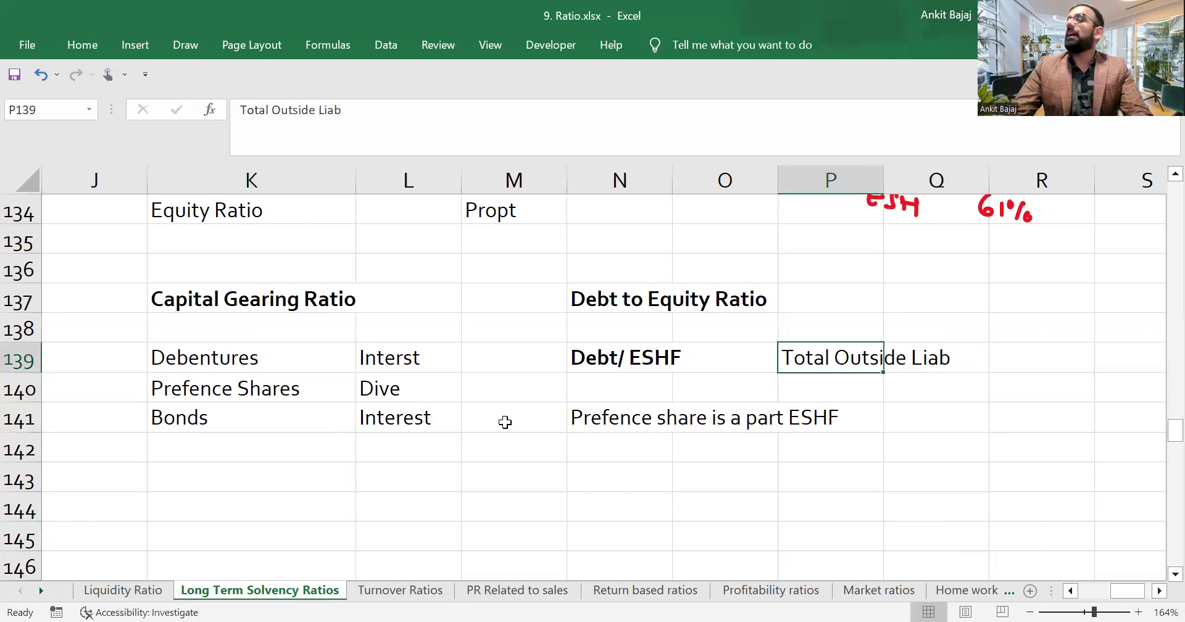
pyautogui.press('Down')
pyautogui.press('Up')
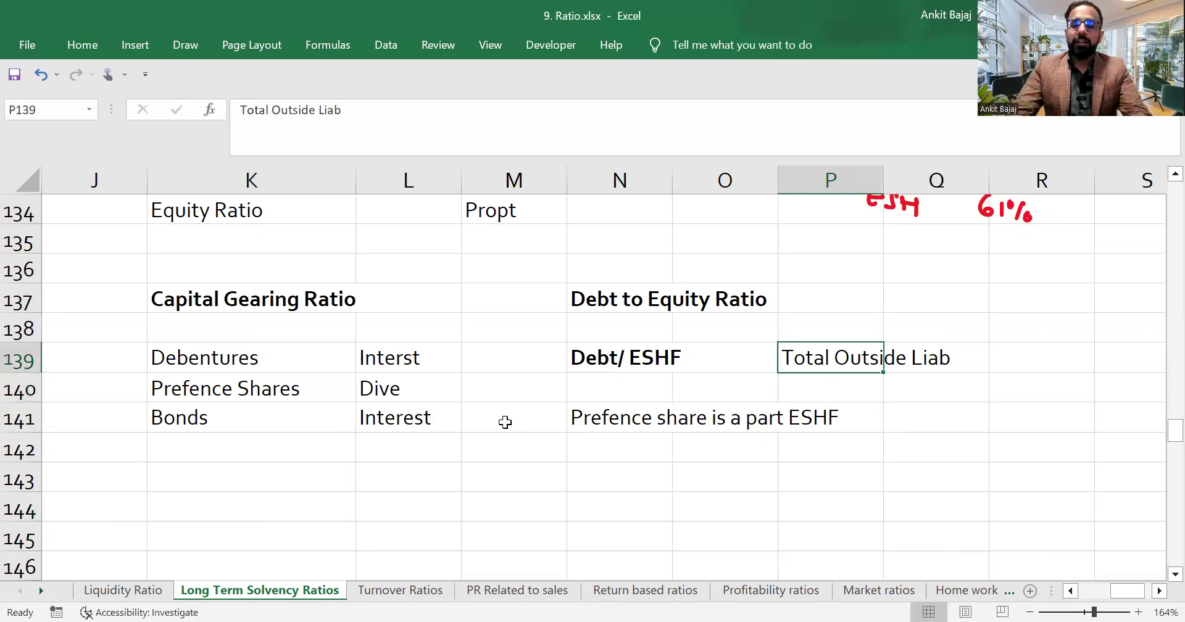
pyautogui.hotkey('ctrl', 'u')
# Enter the denominator "ESC + R&S + PSC" in cell P140 beneath the underlined Total Outside Liab
pyautogui.press('Down')
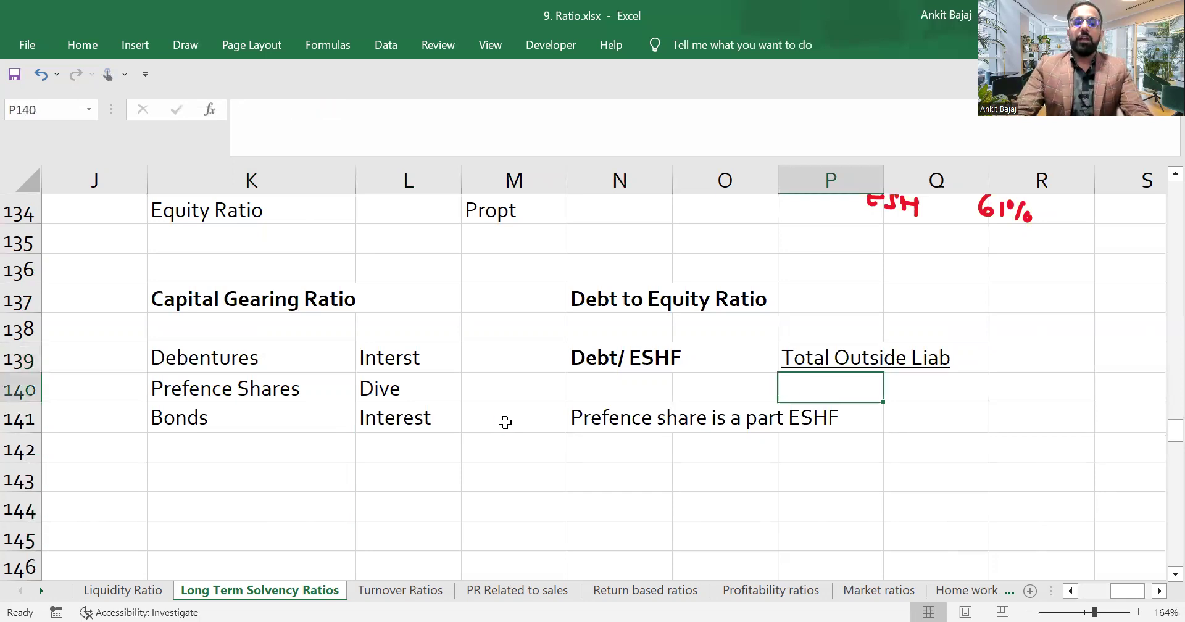
pyautogui.write('ESC')
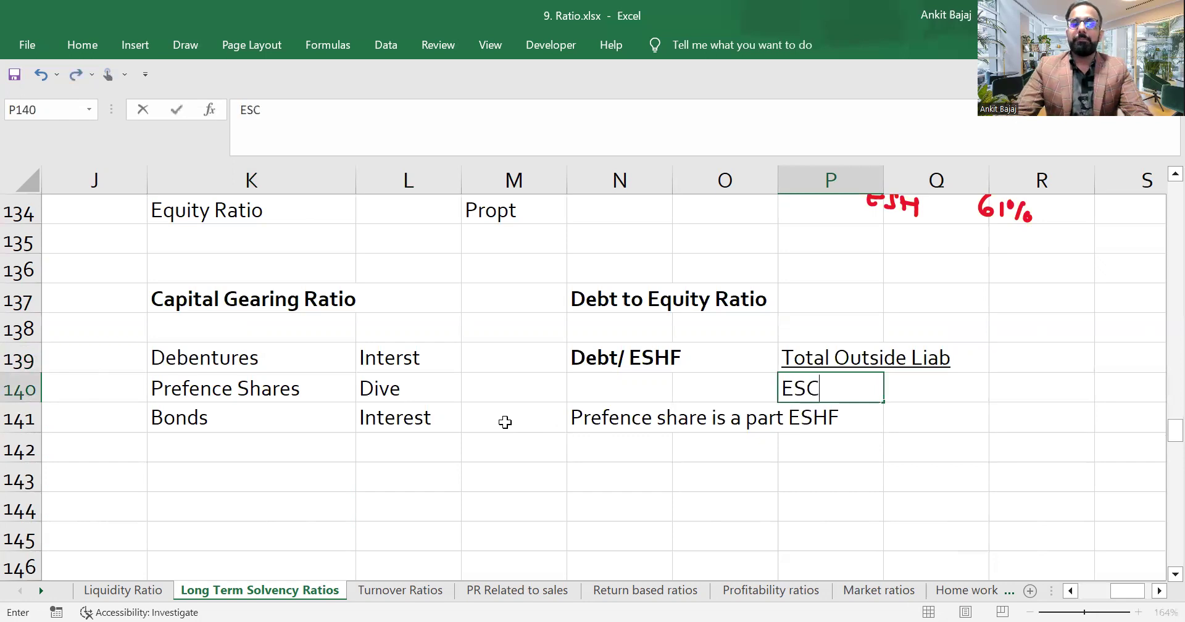
pyautogui.write(' + R')
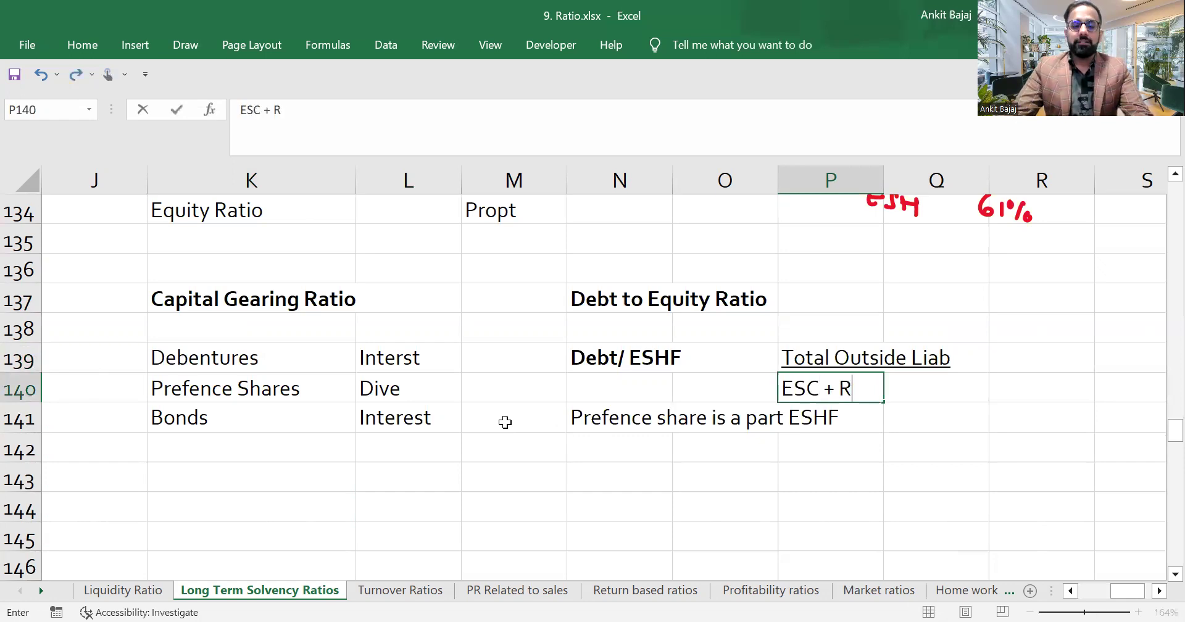
pyautogui.write('&S')
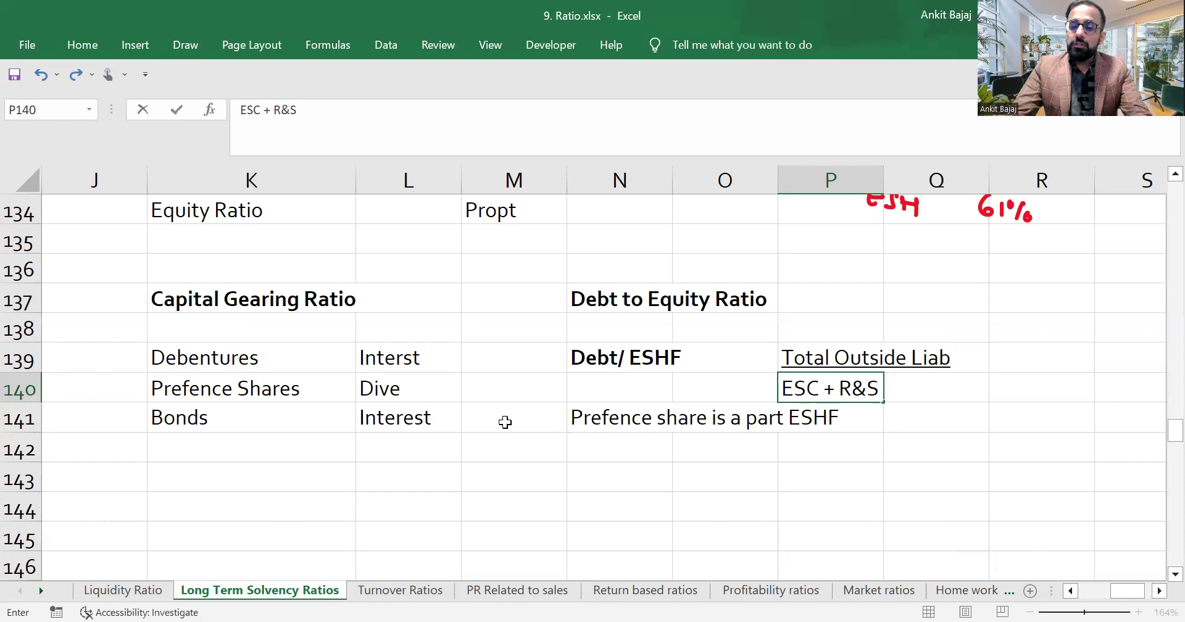
pyautogui.write(' + PSC')
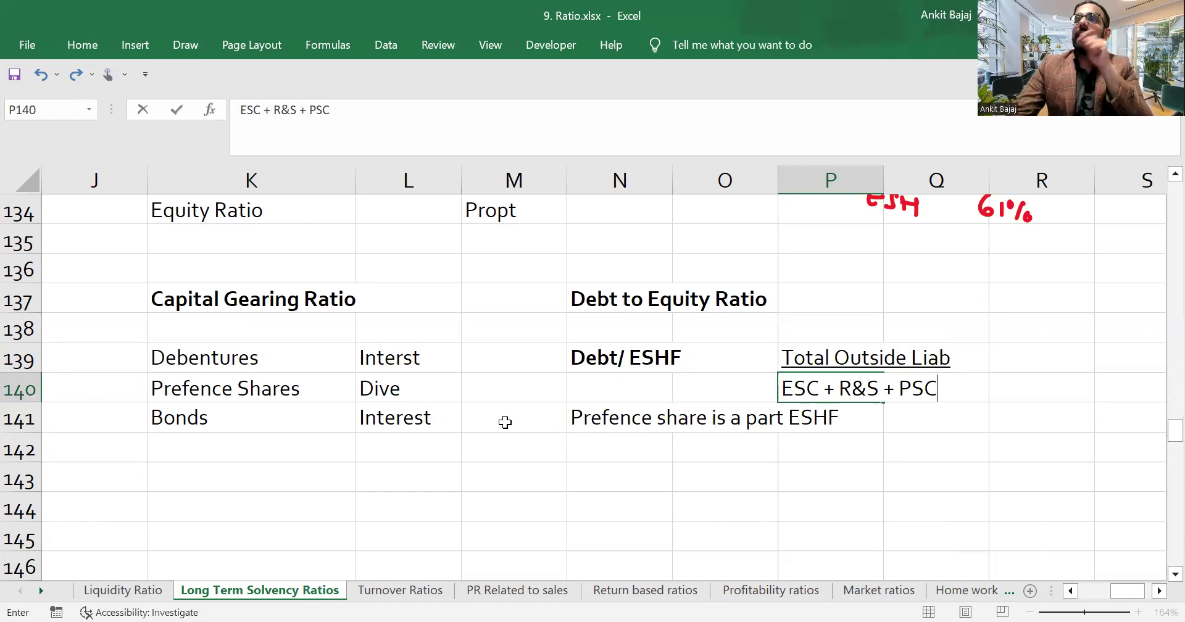
pyautogui.press('Return')
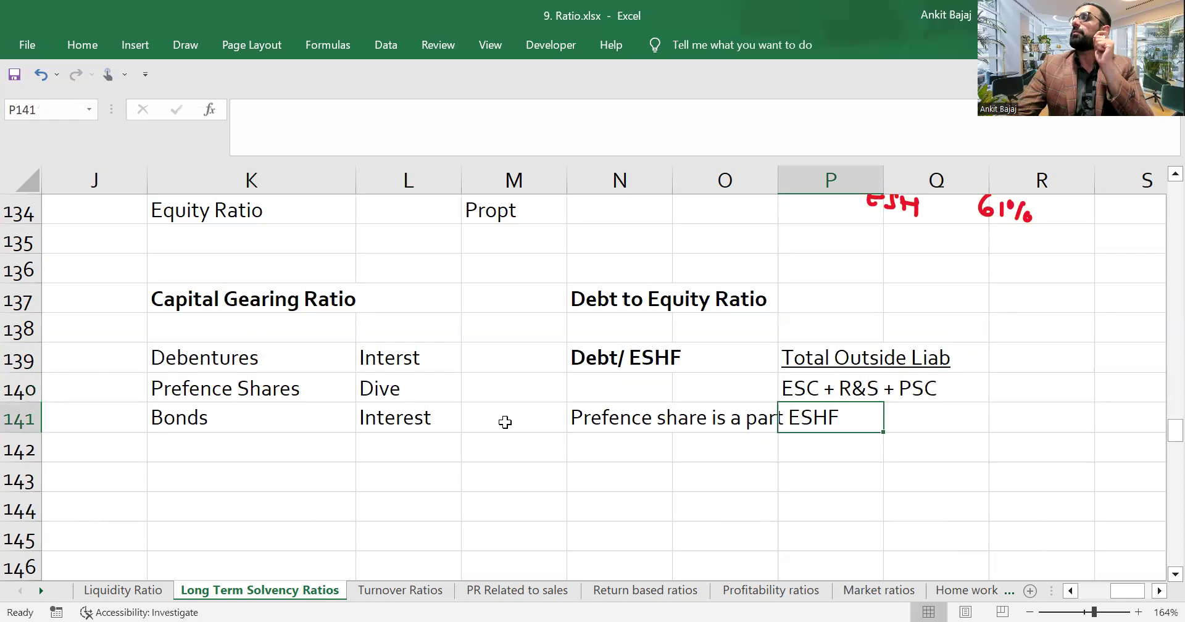
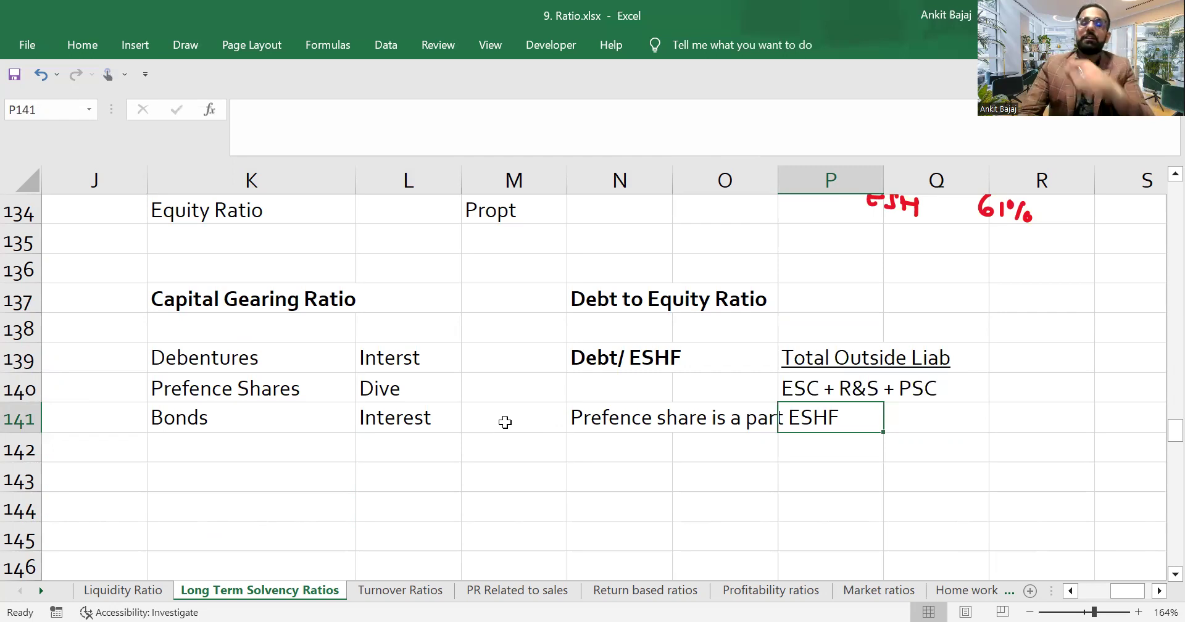
# Enter "Fixed Inter Bearing Sec" in cell K143 below the Capital Gearing Ratio sources and underline it as the numerator
pyautogui.press('Left')
pyautogui.press('Left')
pyautogui.press('Left')
pyautogui.press('Left')
pyautogui.press('Left')
pyautogui.press('Down')
pyautogui.press('Down')
pyautogui.press('Down')
pyautogui.press('Up')
pyautogui.press('Up')
pyautogui.press('Up')
pyautogui.press('Up')
pyautogui.press('Up')
pyautogui.press('Down')
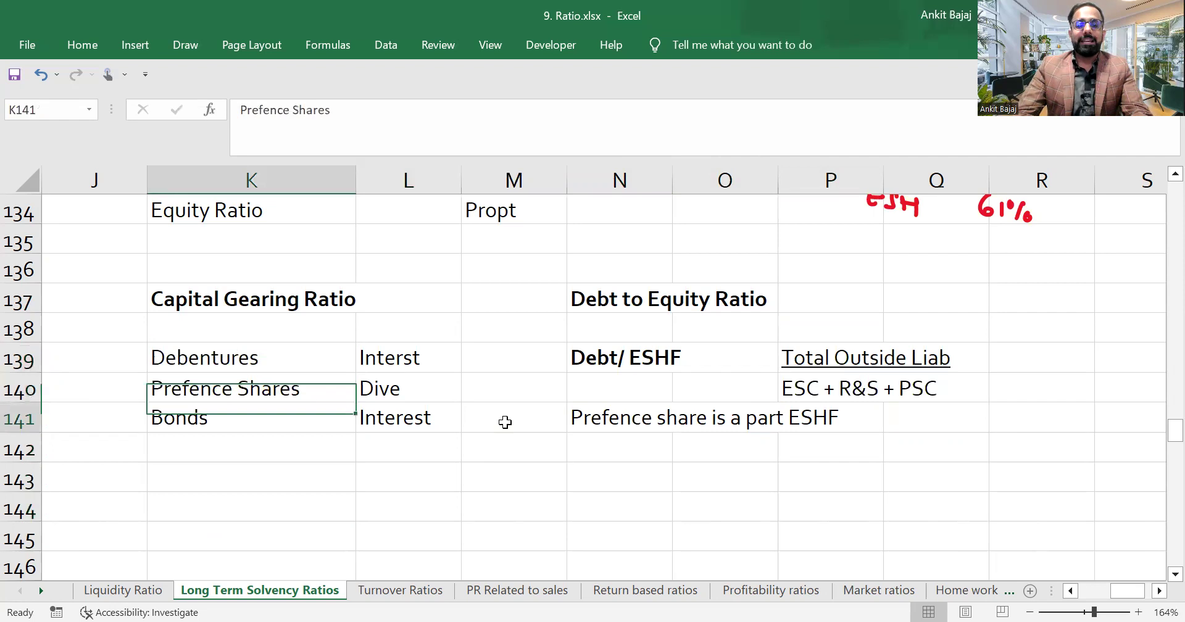
pyautogui.press('Down')
pyautogui.press('Down')
pyautogui.press('Down')
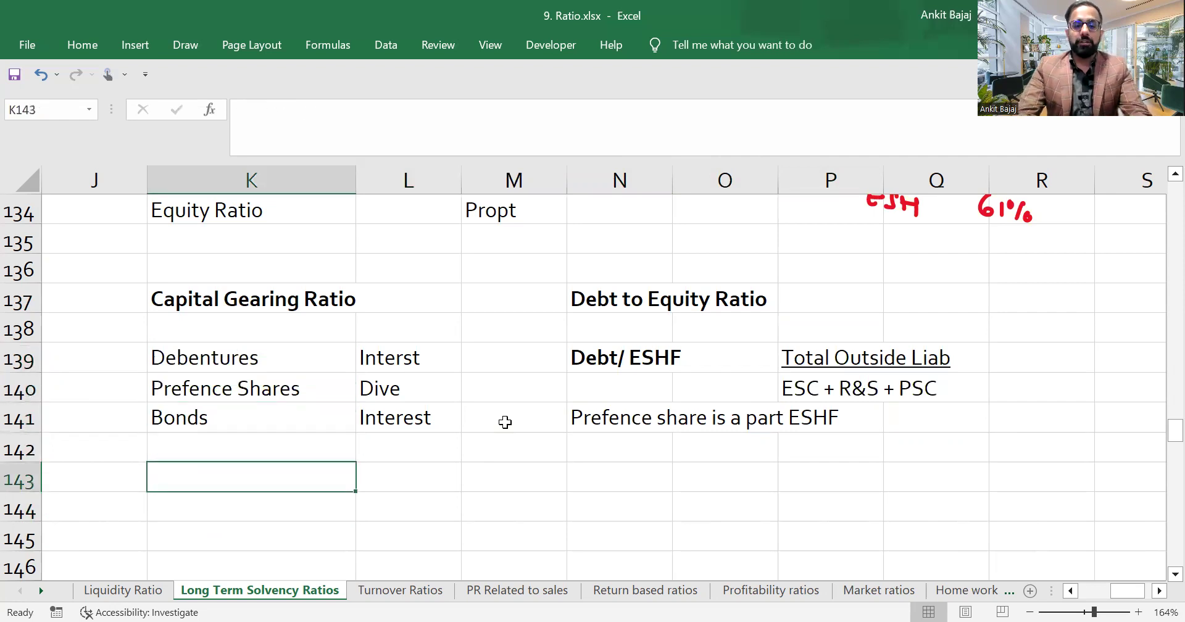
pyautogui.write('Fix')
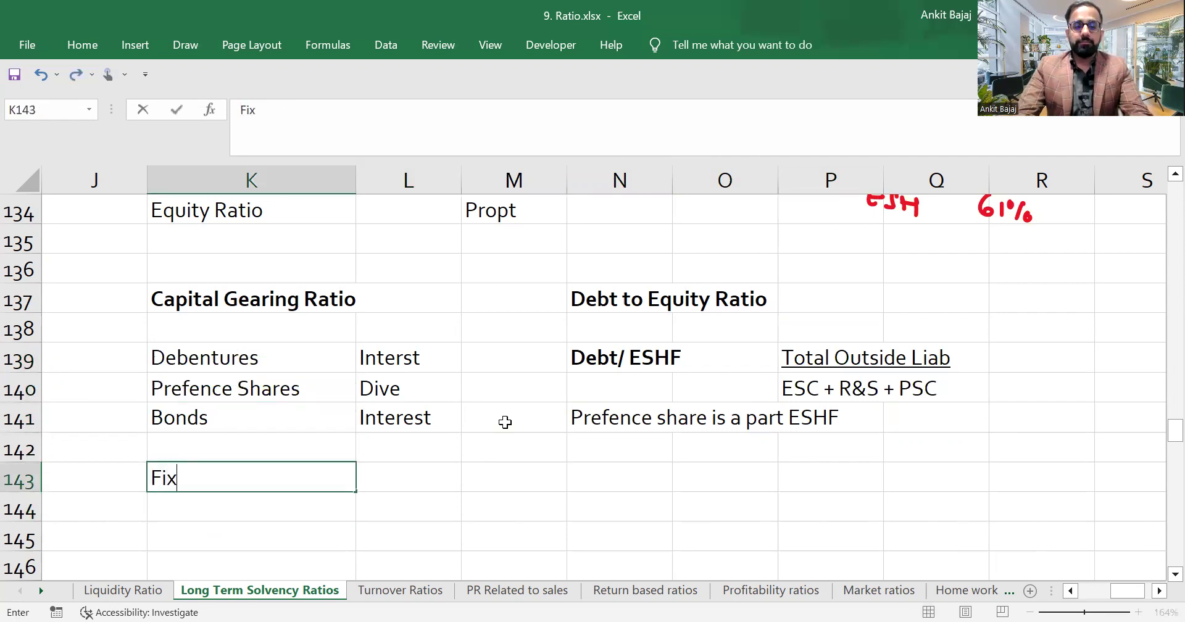
pyautogui.write('ed Inter ')
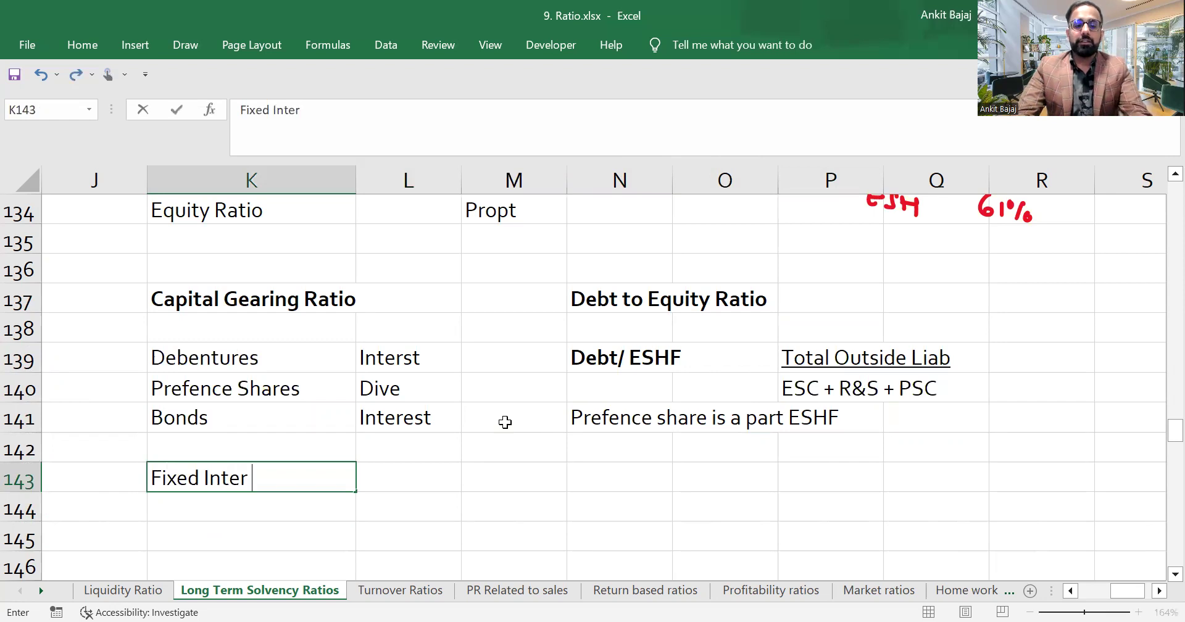
pyautogui.write('Bearing ')
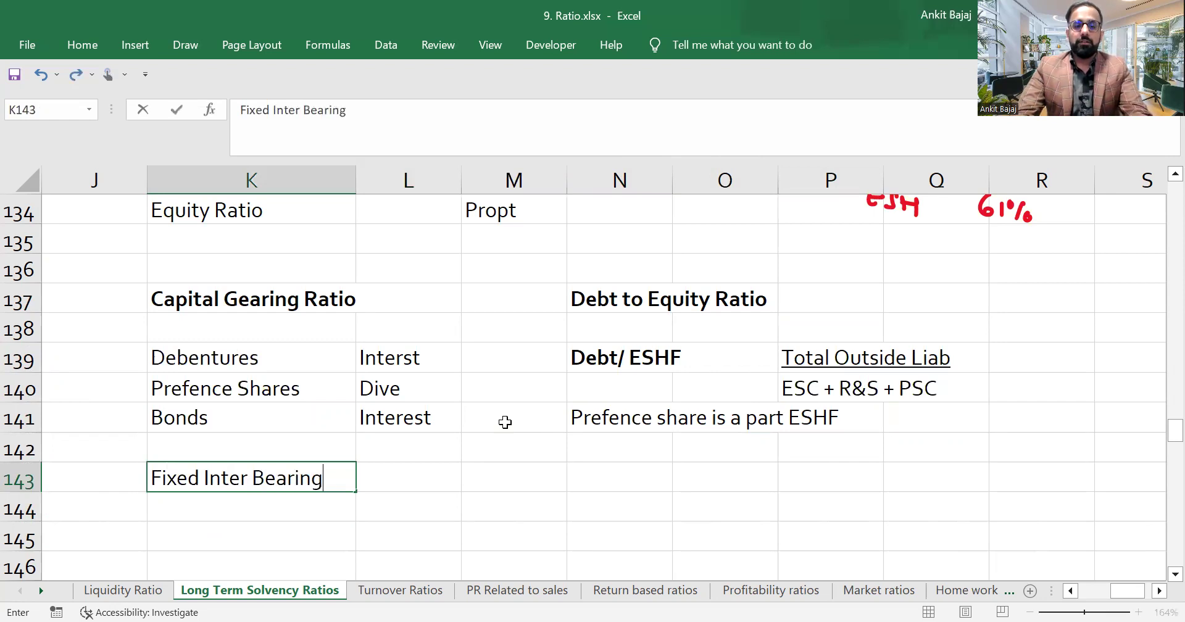
pyautogui.write('Sec')
pyautogui.press('Return')
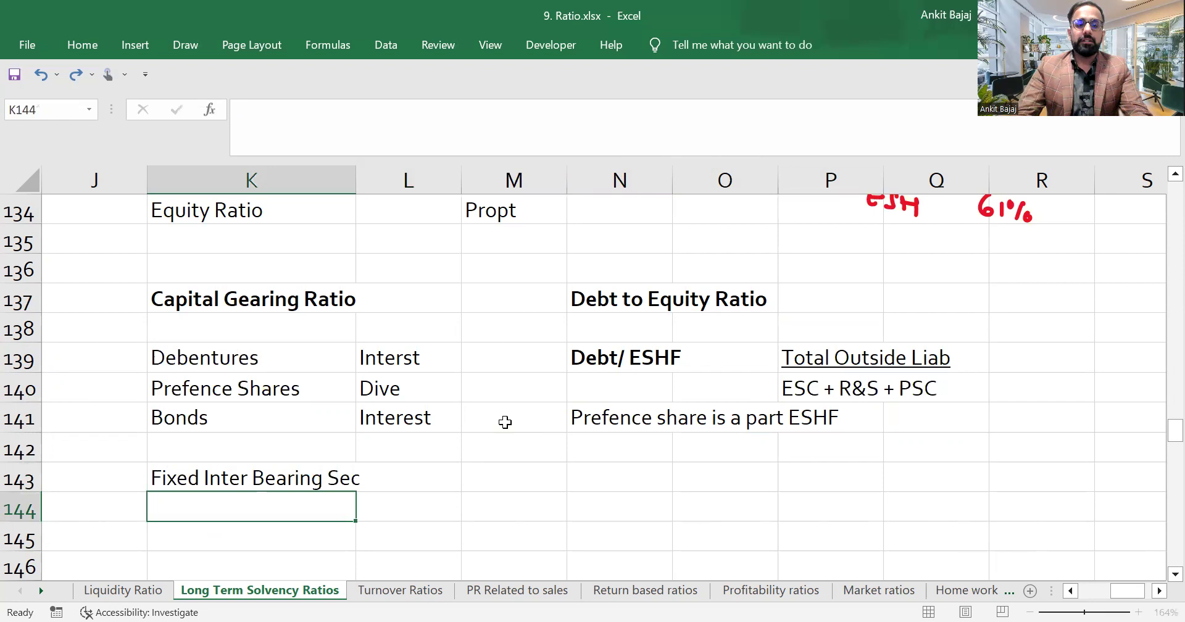
pyautogui.press('Up')
pyautogui.hotkey('ctrl', 'u')
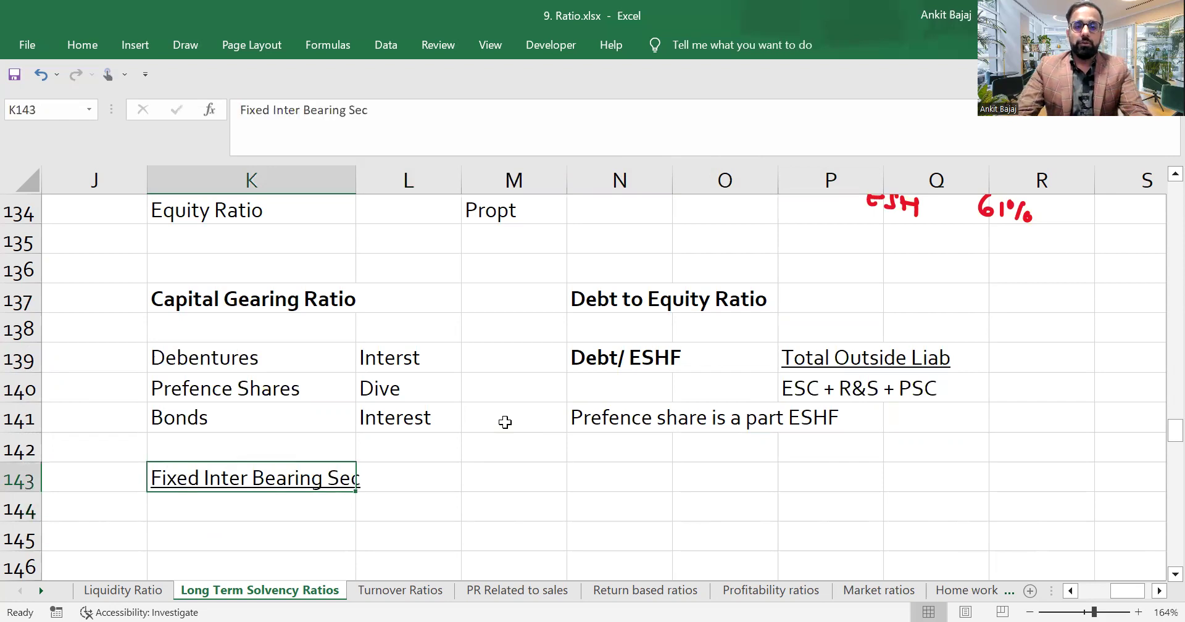
# Enter the denominator "ESHF" in cell K144 under Fixed Inter Bearing Sec and centre it in the cell
pyautogui.press('Down')
pyautogui.write('ESF')
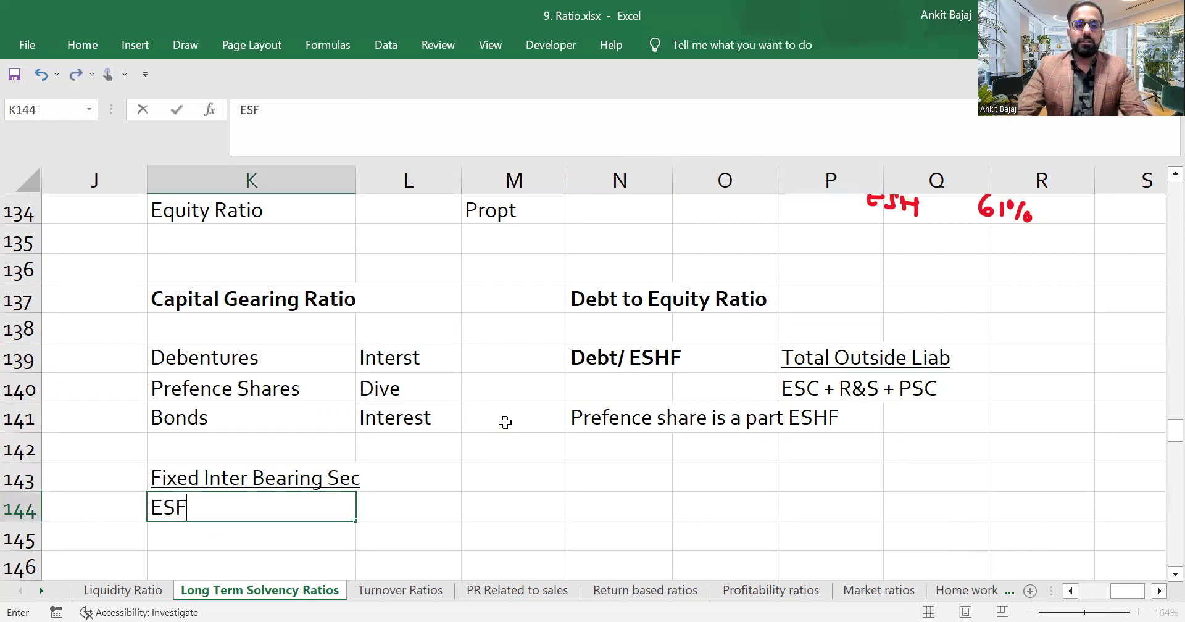
pyautogui.press('BackSpace')
pyautogui.write('HF')
pyautogui.press('Return')
pyautogui.press('Up')
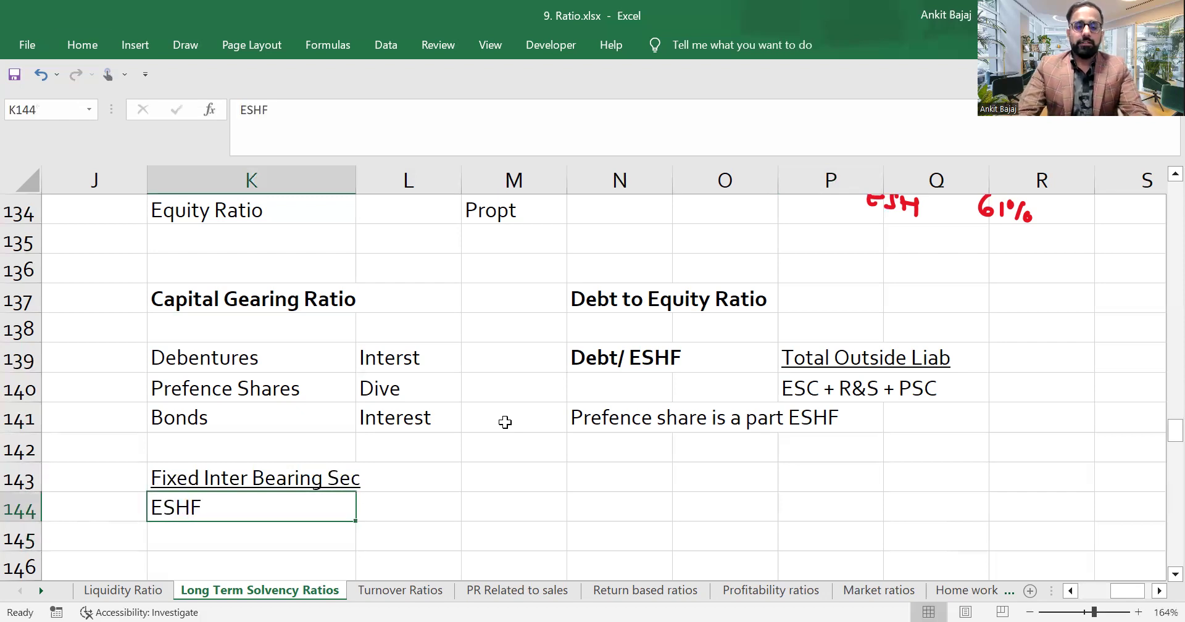
pyautogui.hotkey('ctrl', 'F1')
pyautogui.press('h')
pyautogui.press('a')
pyautogui.press('c')
pyautogui.press('Right')
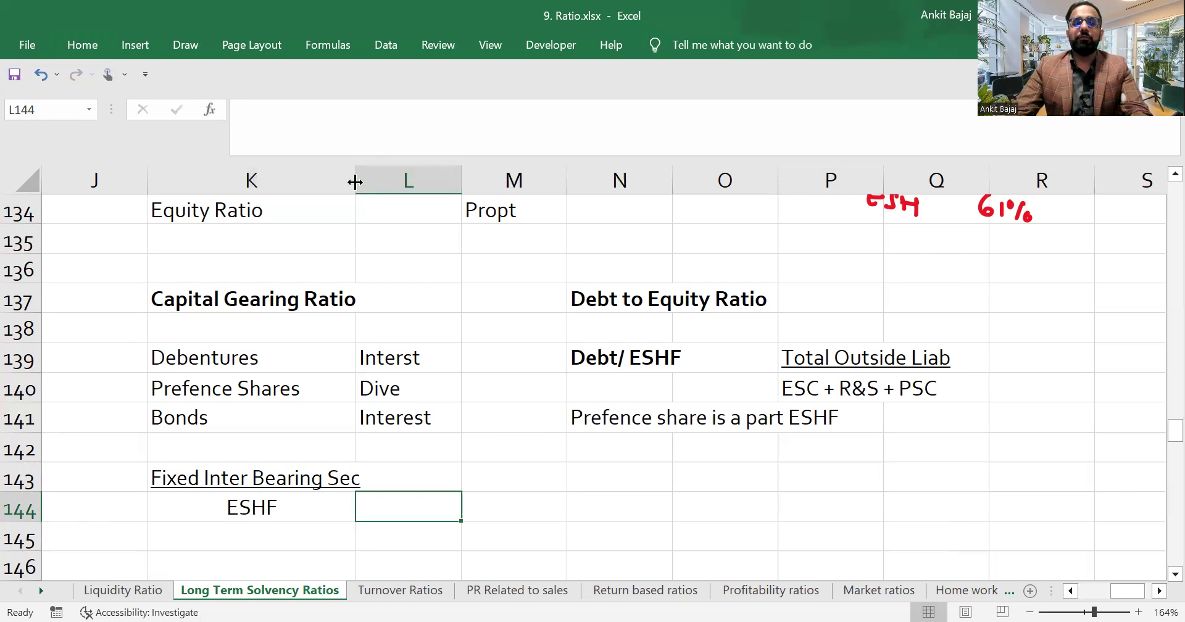
# Widen column K to a little over twice its current width
pyautogui.moveTo(356, 181); pyautogui.dragTo(635, 199)
pyautogui.press('Right')
pyautogui.press('Left')
pyautogui.press('Left')
pyautogui.press('Left')
pyautogui.press('Right')
pyautogui.press('Up')
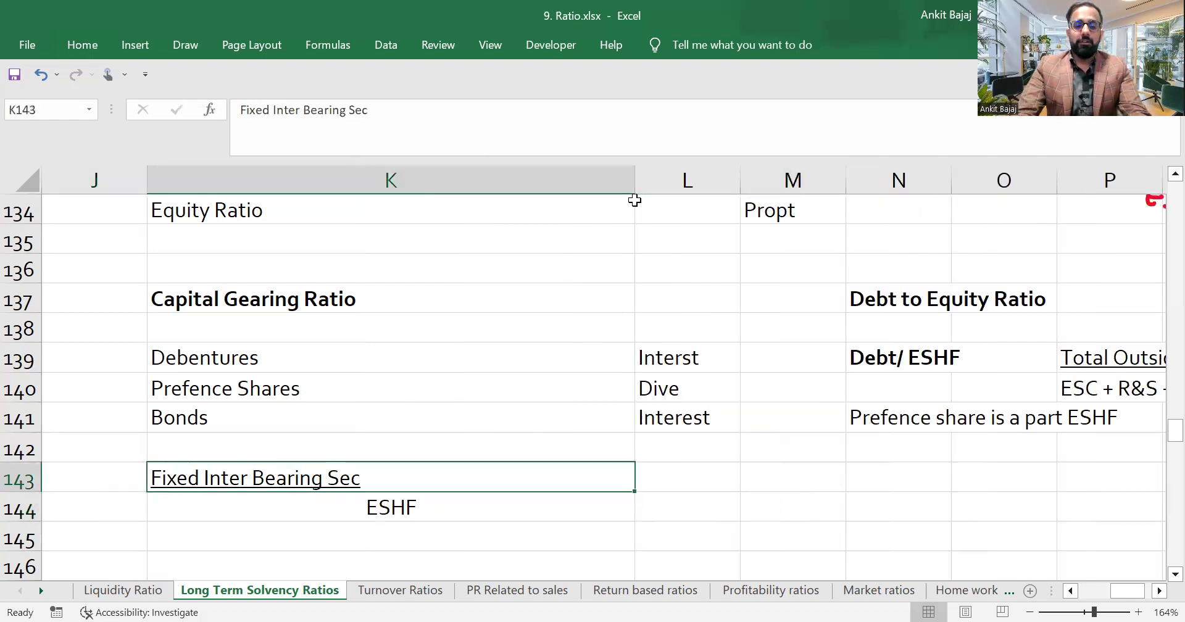
# Centre "Fixed Inter Bearing Sec" in cell K143 and narrow column K to roughly the width of the Capital Gearing Ratio heading
pyautogui.hotkey('ctrl', 'F1')
pyautogui.hotkey('alt', 'h')
pyautogui.press('a')
pyautogui.press('c')
pyautogui.press('Right')
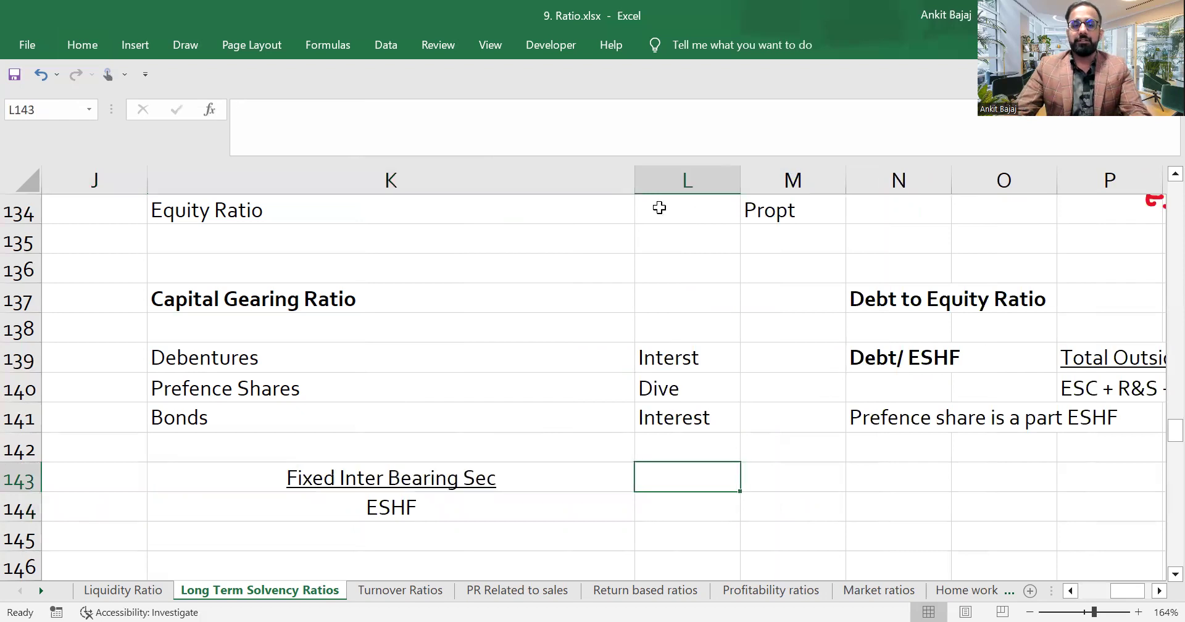
pyautogui.moveTo(630, 177); pyautogui.dragTo(353, 208)
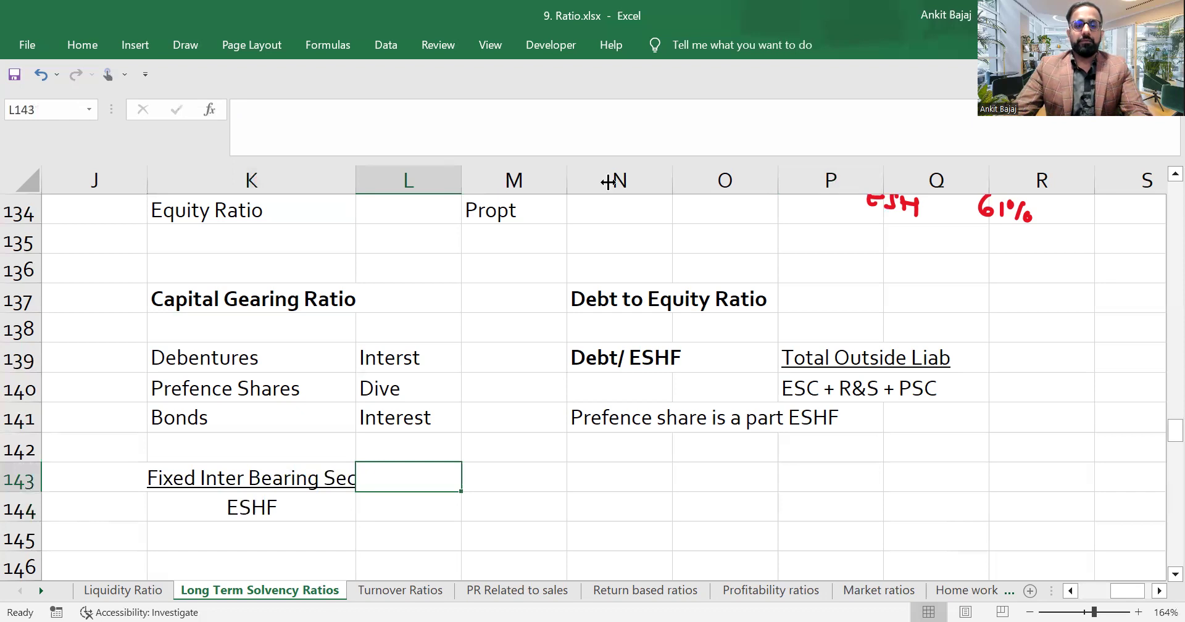
# Widen column L to about three times its width and enter "Debt + Loan + PSC" in cell L143, centred and underlined
pyautogui.moveTo(608, 181); pyautogui.dragTo(693, 192)
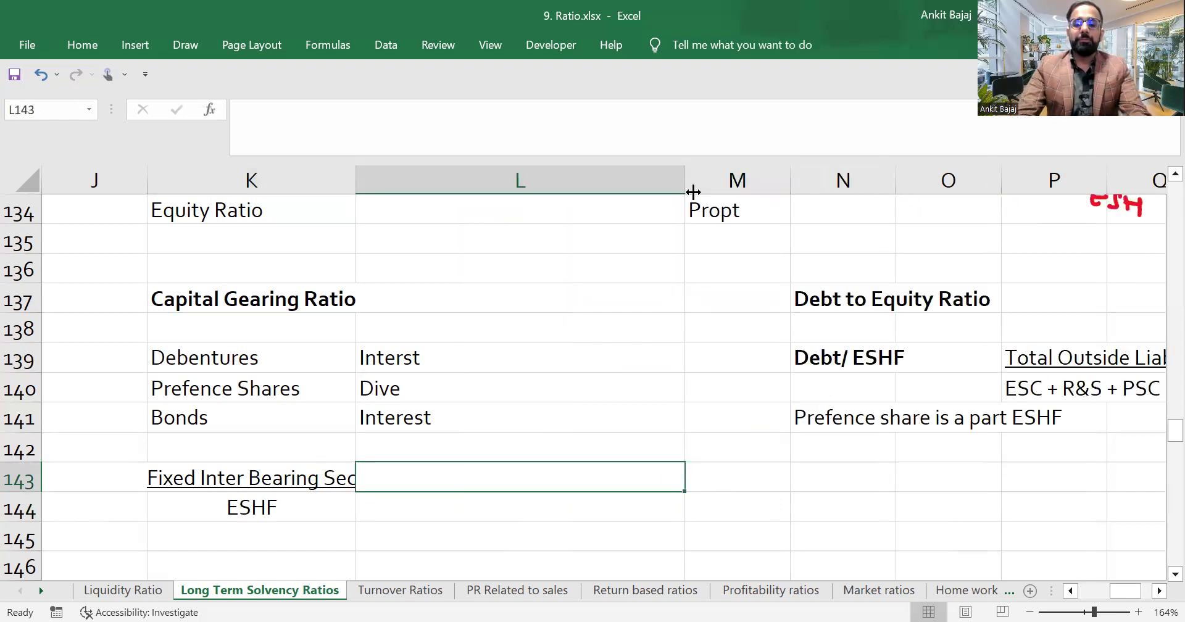
pyautogui.write('Deb')
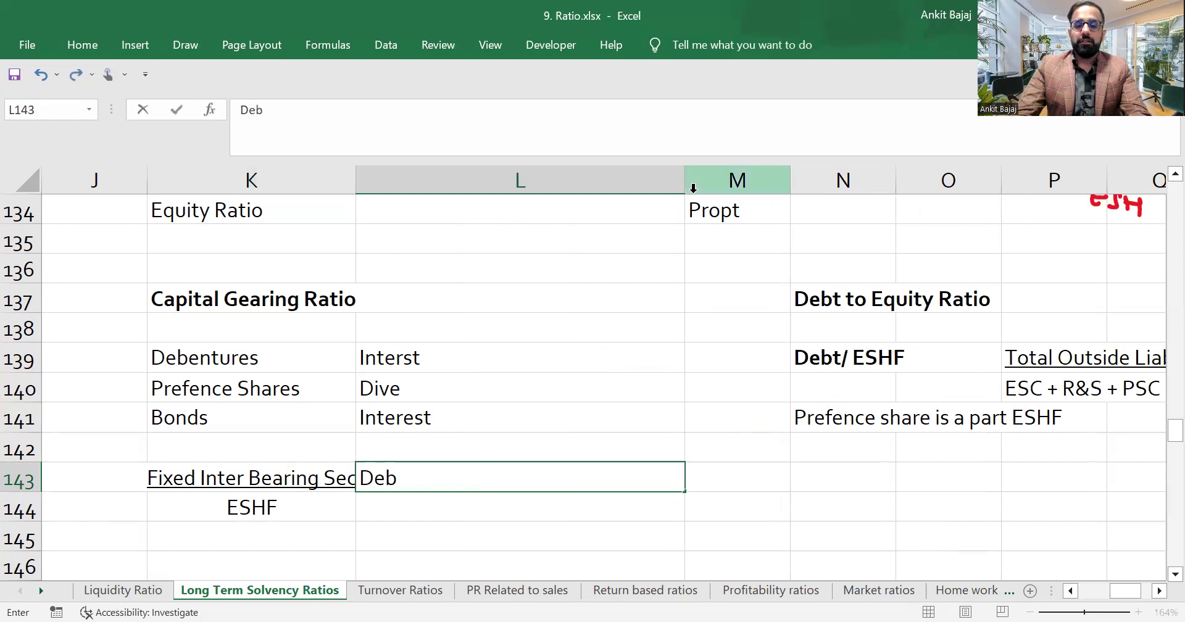
pyautogui.write('t + Loan ')
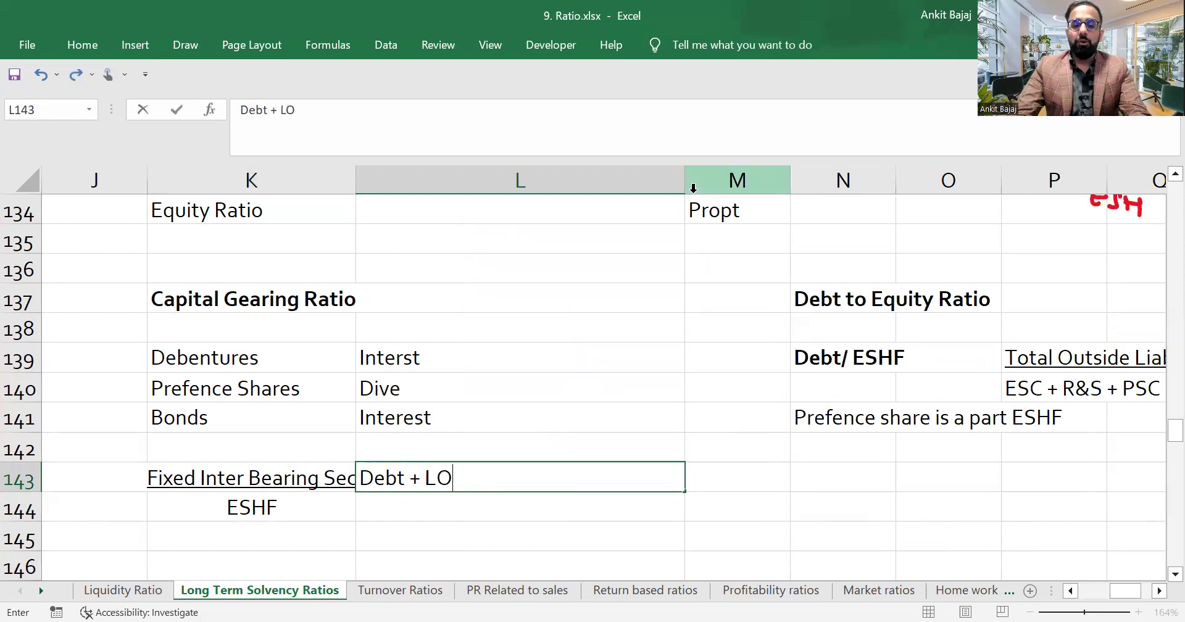
pyautogui.write('+ PS')
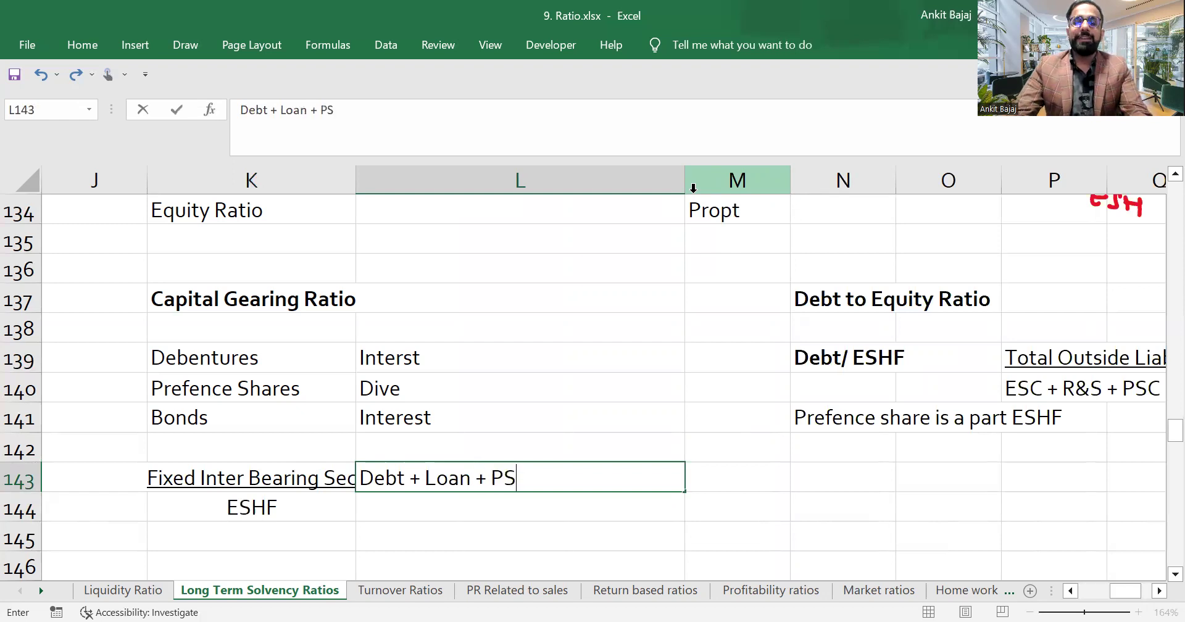
pyautogui.write('C')
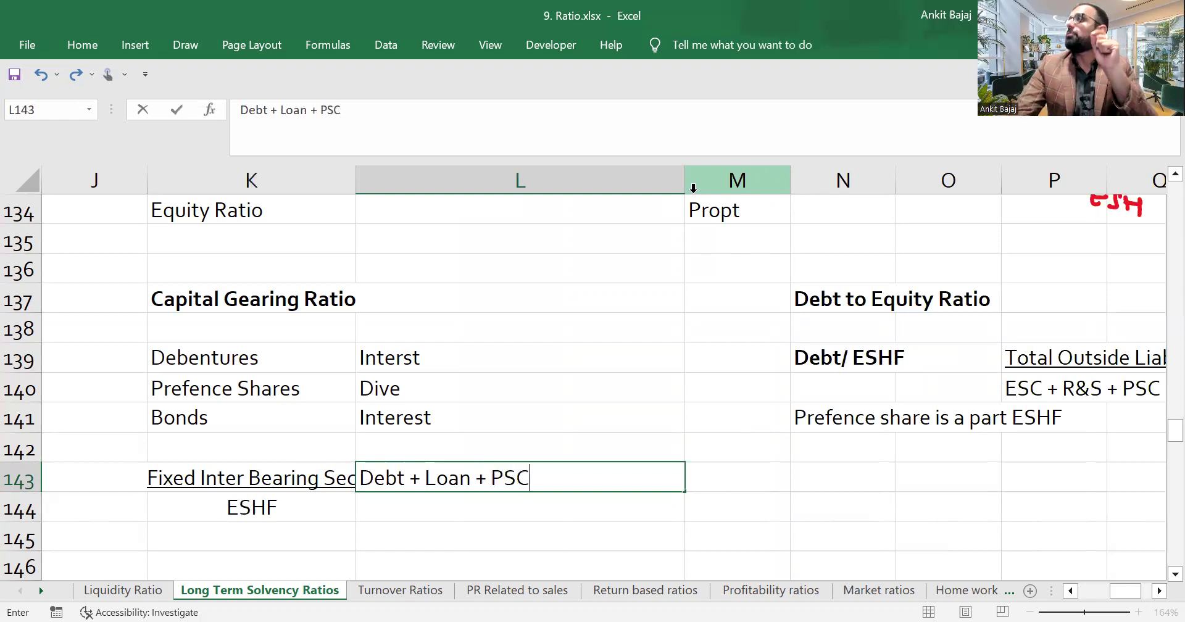
pyautogui.press('Return')
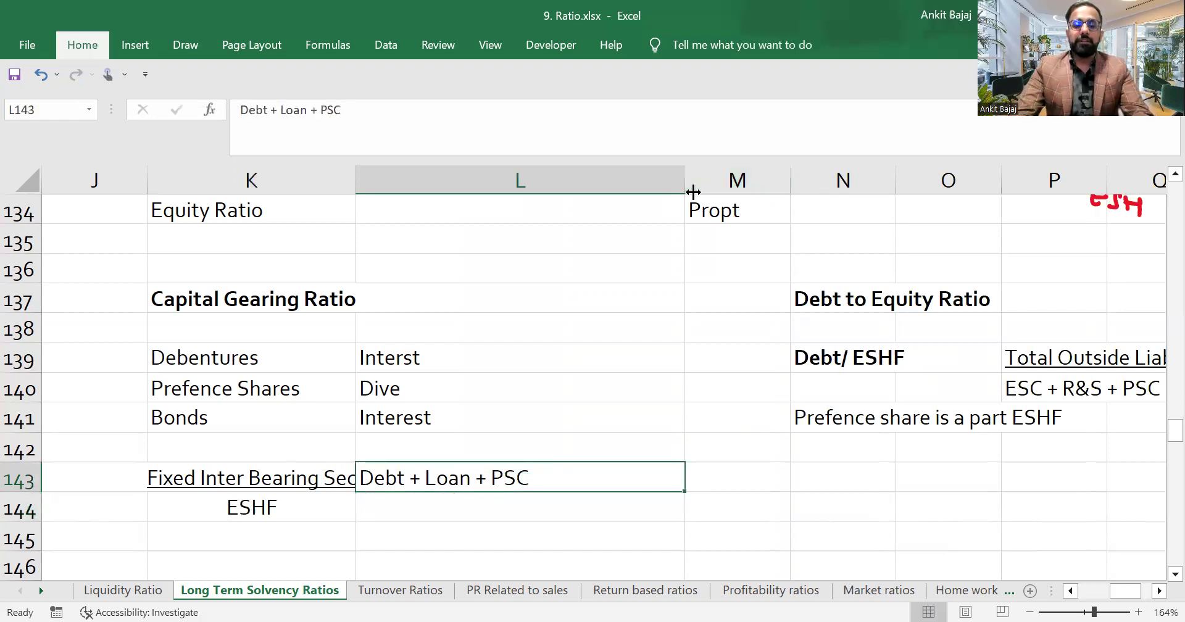
pyautogui.press('a')
pyautogui.press('c')
pyautogui.hotkey('ctrl', 'u')
pyautogui.press('Return')
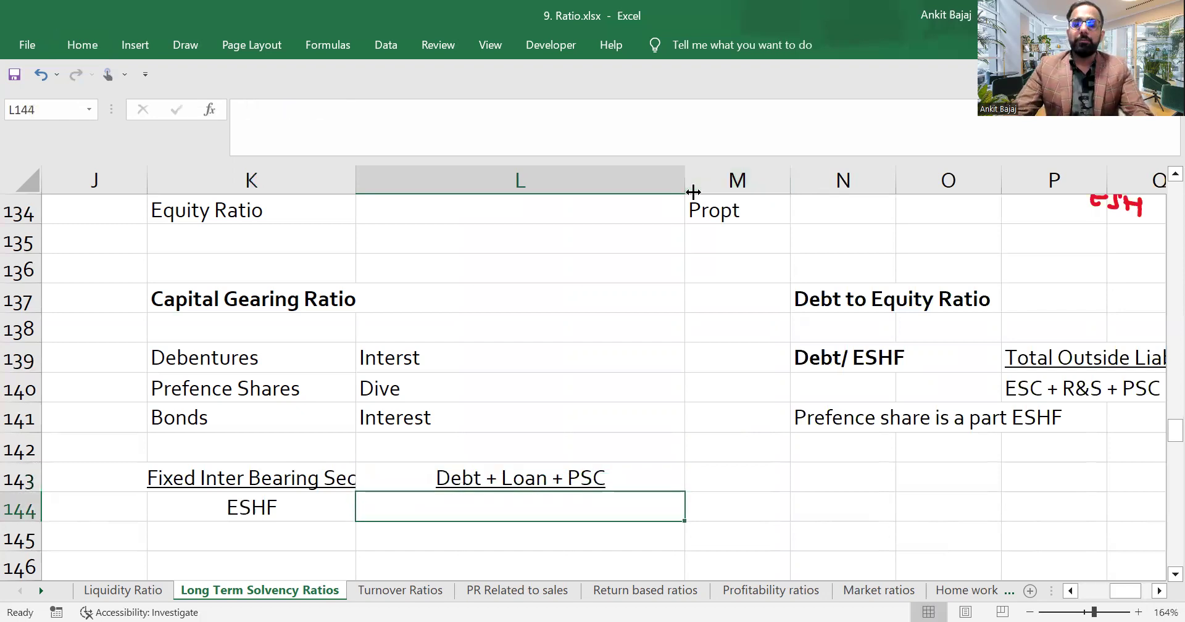
# Enter the denominator "ESC + R&S" in cell L144 beneath Debt + Loan + PSC and centre it
pyautogui.write('ESC ')
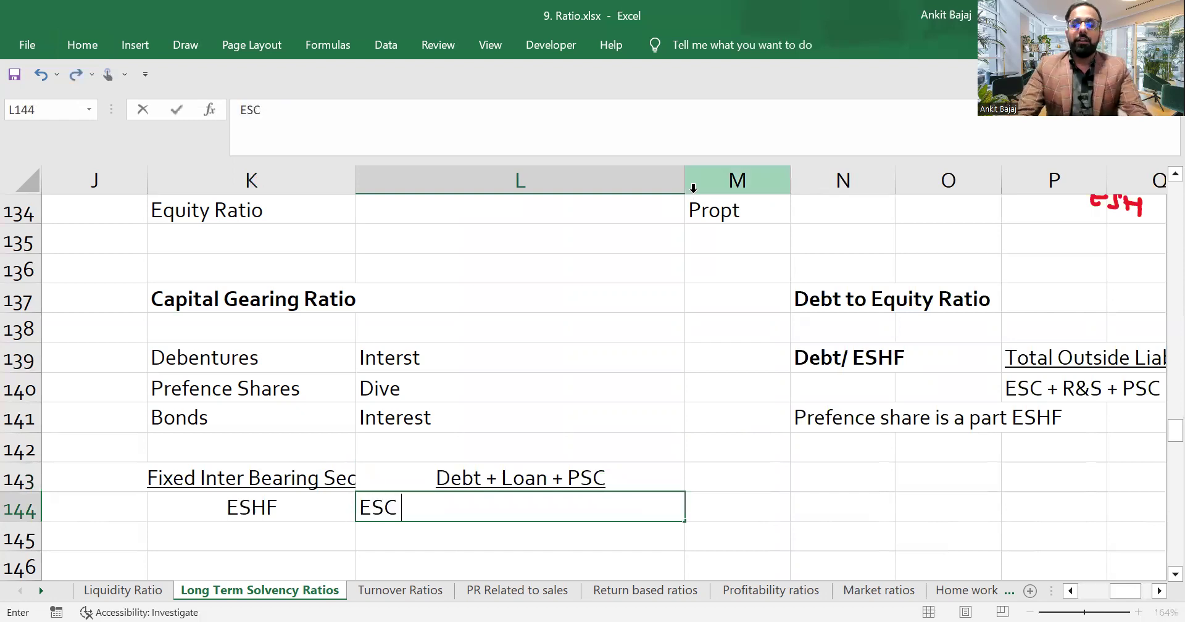
pyautogui.write('+')
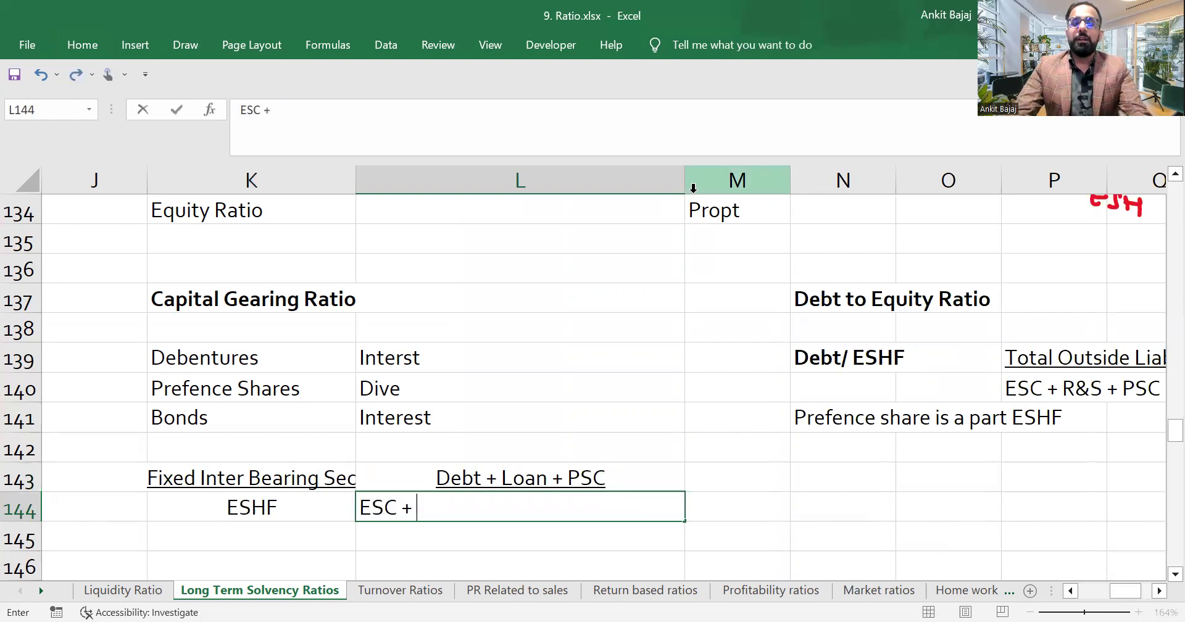
pyautogui.write(' R&S')
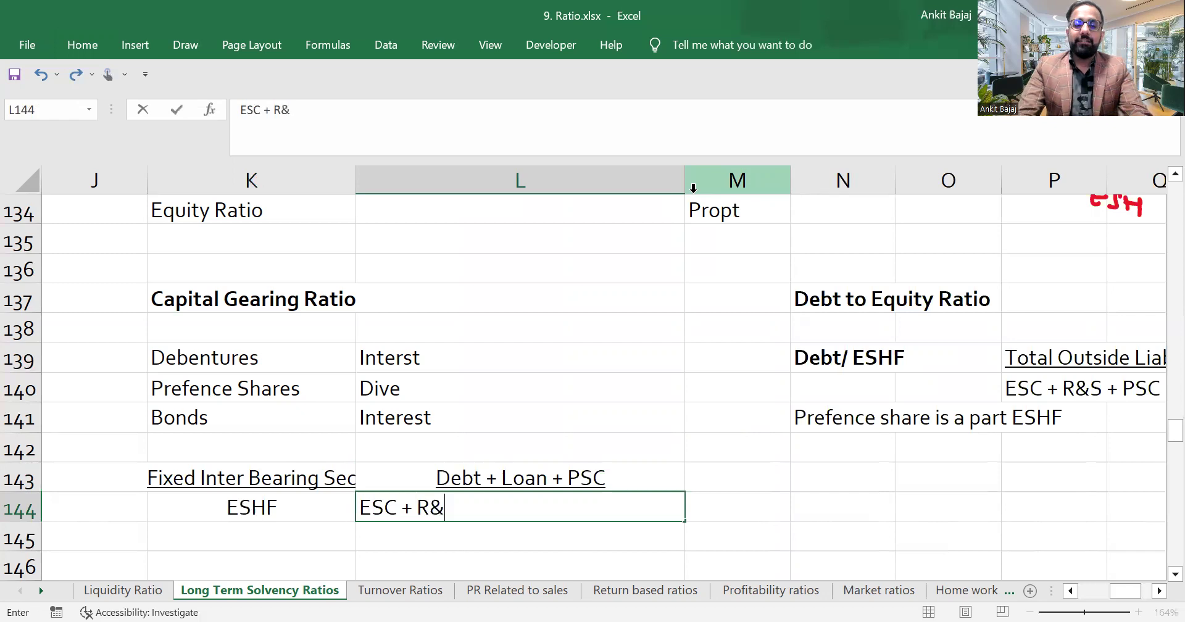
pyautogui.click(693, 192)
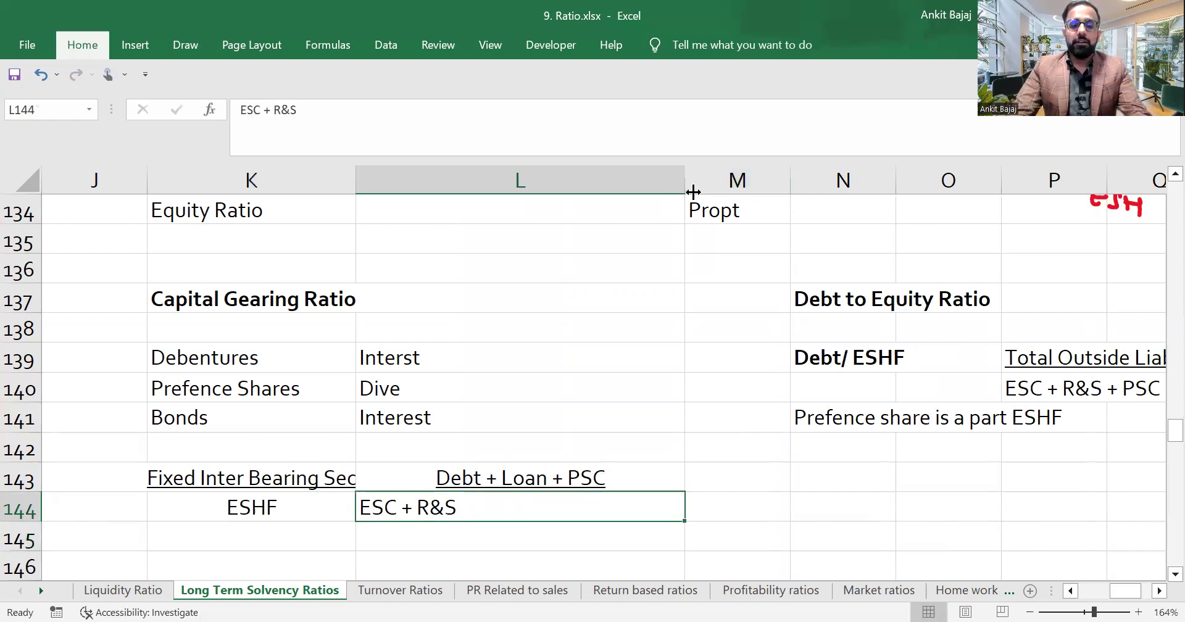
# Move the Total Outside Liab over ESC + R&S + PSC fraction from P139:P140 to N143:N144
pyautogui.press('Right')
pyautogui.press('Right')
pyautogui.press('Right')
pyautogui.press('Right')
pyautogui.press('Up')
pyautogui.press('Up')
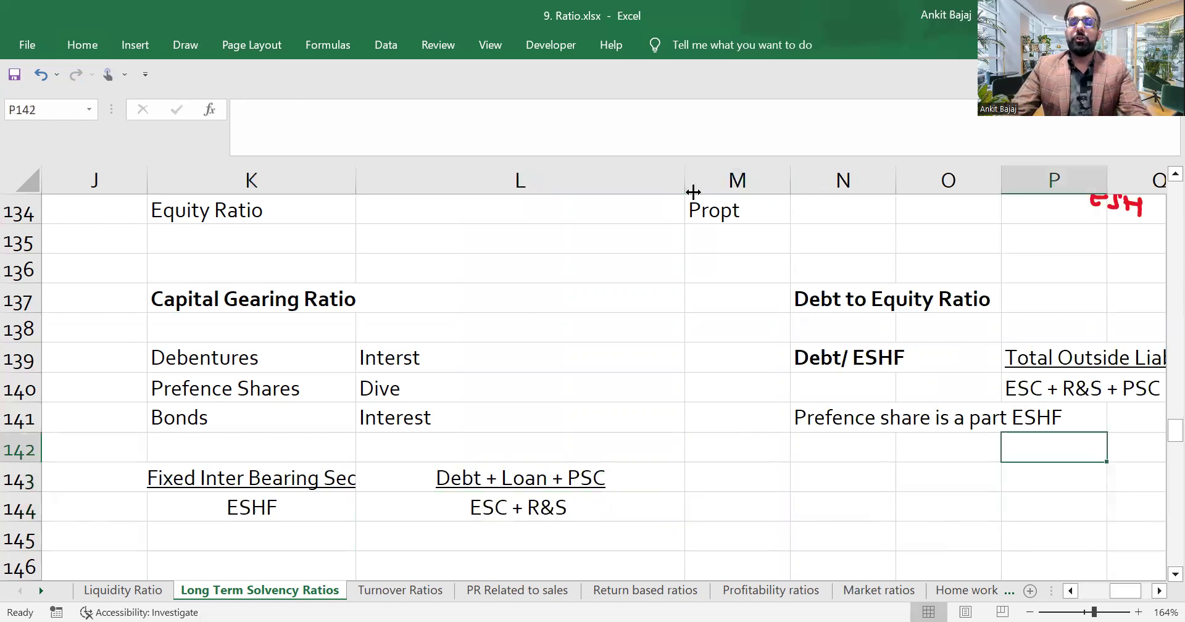
pyautogui.press('Right')
pyautogui.press('Right')
pyautogui.moveTo(710, 355); pyautogui.dragTo(714, 356)
pyautogui.hotkey('ctrl', 'c')
pyautogui.press('Down')
pyautogui.press('Down')
pyautogui.press('Down')
pyautogui.press('Down')
pyautogui.press('Left')
pyautogui.press('Left')
pyautogui.hotkey('ctrl', 'v')
# Copy the Debt to Equity Ratio heading from N137 into N142, directly above its fraction
pyautogui.press('Down')
pyautogui.press('Up')
pyautogui.press('Up')
pyautogui.press('Up')
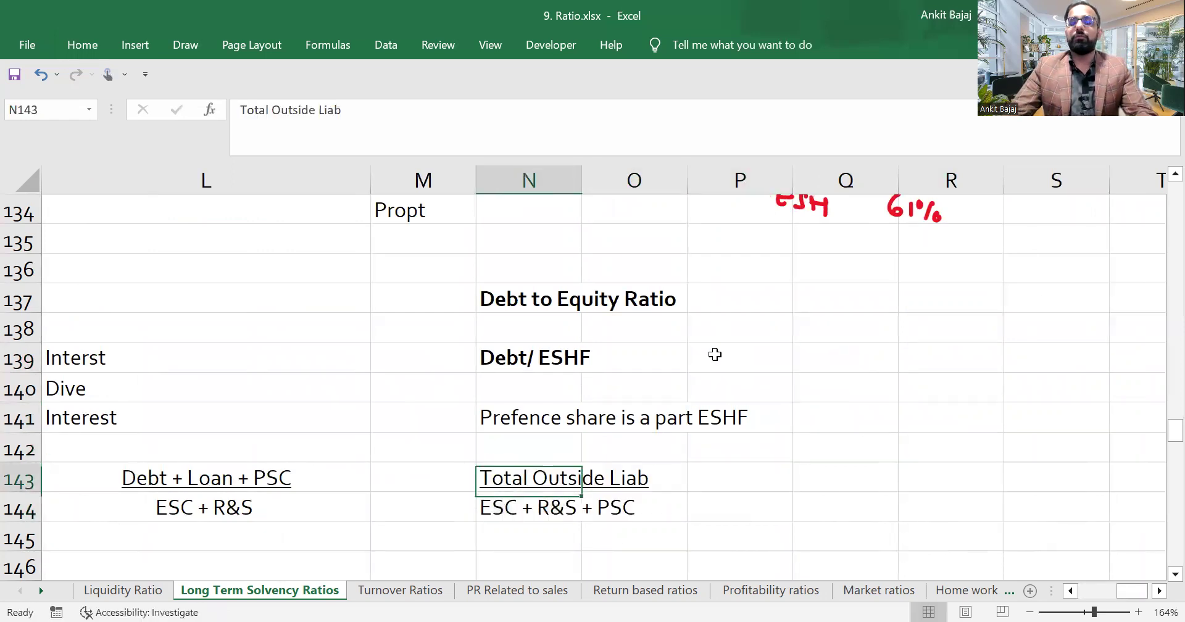
pyautogui.press('Up')
pyautogui.press('Up')
pyautogui.press('Up')
pyautogui.press('Up')
pyautogui.hotkey('ctrl', 'c')
pyautogui.press('Down')
pyautogui.press('Down')
pyautogui.press('Down')
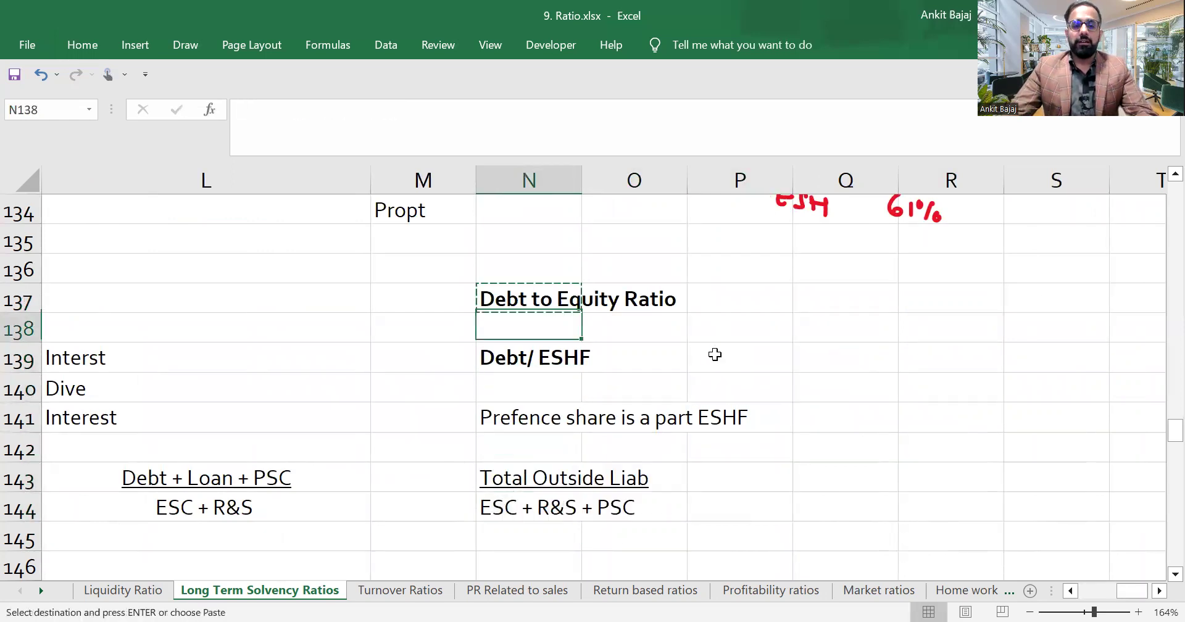
pyautogui.press('Down')
pyautogui.press('Down')
pyautogui.hotkey('ctrl', 'v')
# Copy the Capital Gearing Ratio heading from K137 into L142 above the Debt + Loan + PSC fraction
pyautogui.press('Left')
pyautogui.press('Left')
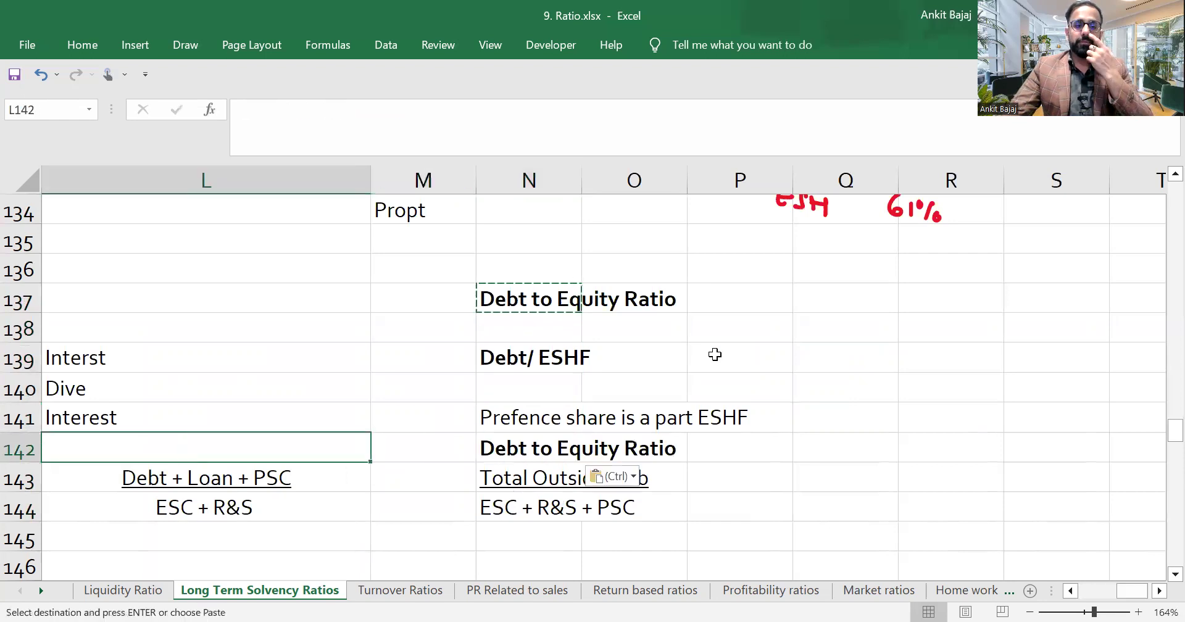
pyautogui.press('Left')
pyautogui.press('Up')
pyautogui.press('Up')
pyautogui.press('Up')
pyautogui.press('Up')
pyautogui.press('Up')
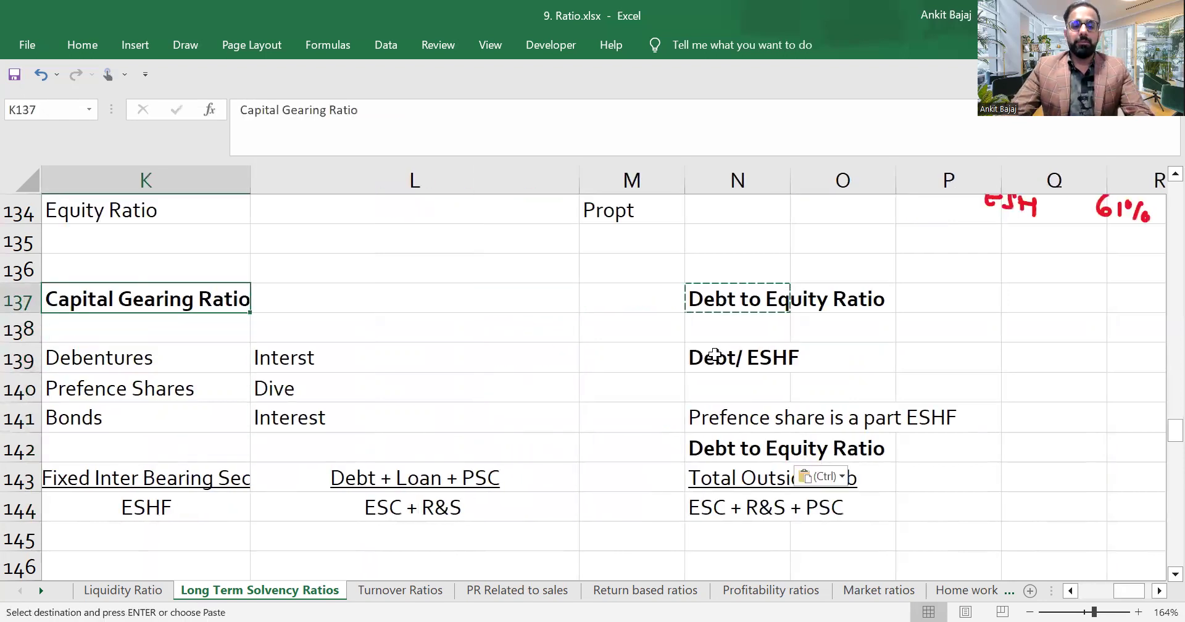
pyautogui.hotkey('ctrl', 'c')
pyautogui.press('Down')
pyautogui.press('Down')
pyautogui.press('Down')
pyautogui.press('Down')
pyautogui.press('Down')
pyautogui.press('Right')
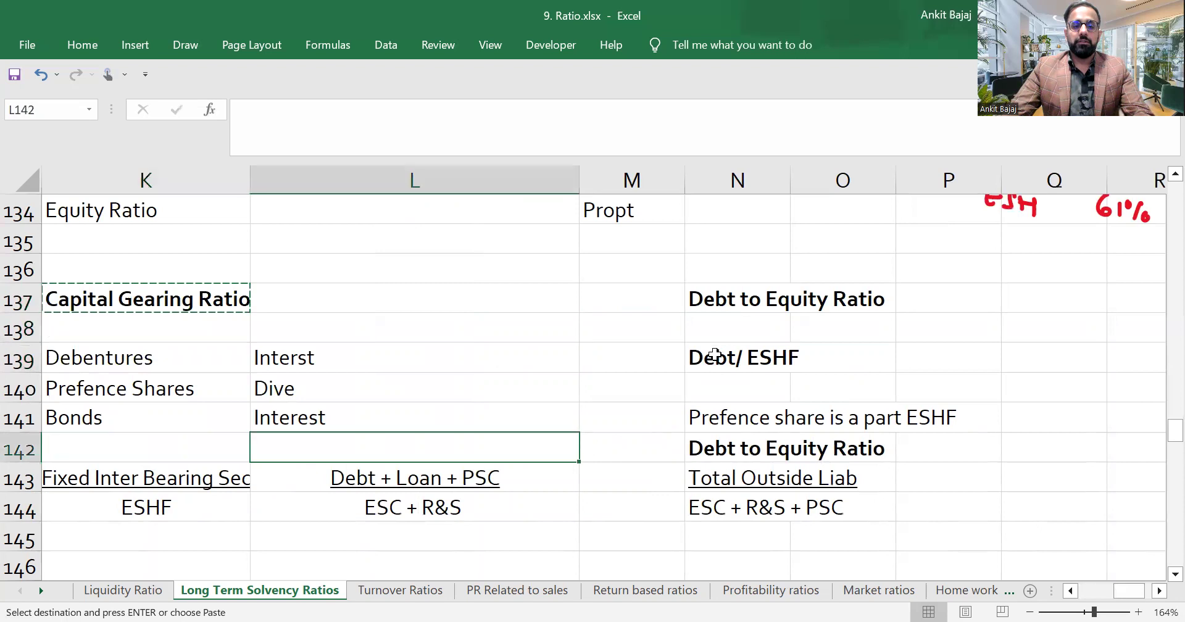
pyautogui.hotkey('ctrl', 'v')
pyautogui.press('Right')
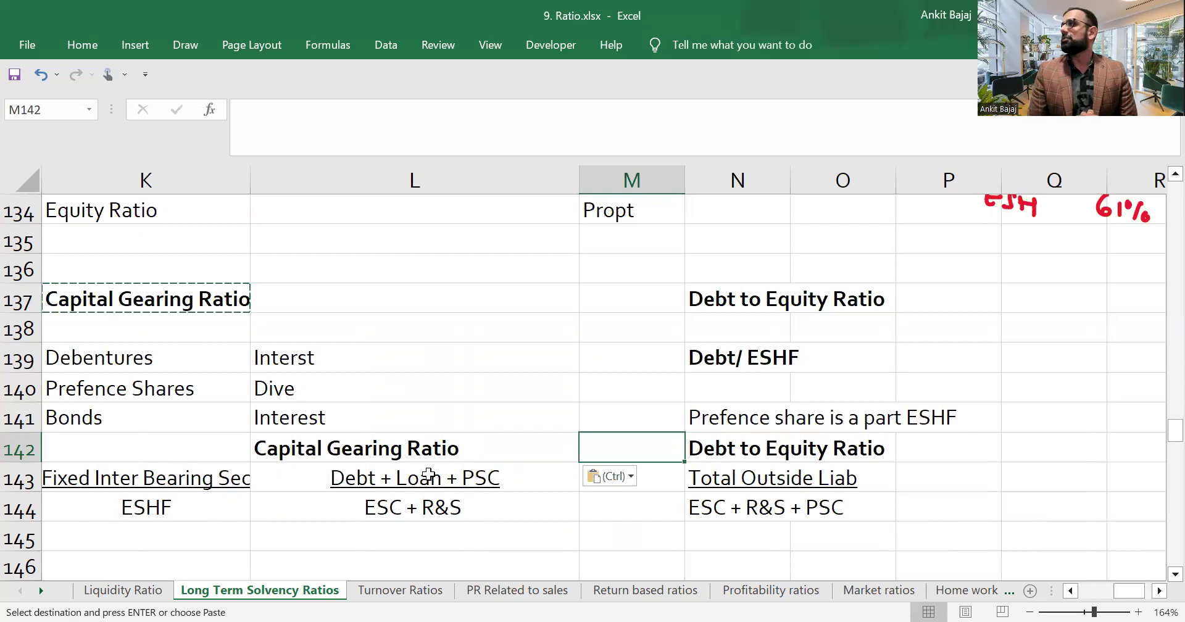
# Return to the start of the sheet's columns and examine the Capital Gearing Ratio formula's numerator and denominator in rows 140 and 141
pyautogui.press('Left')
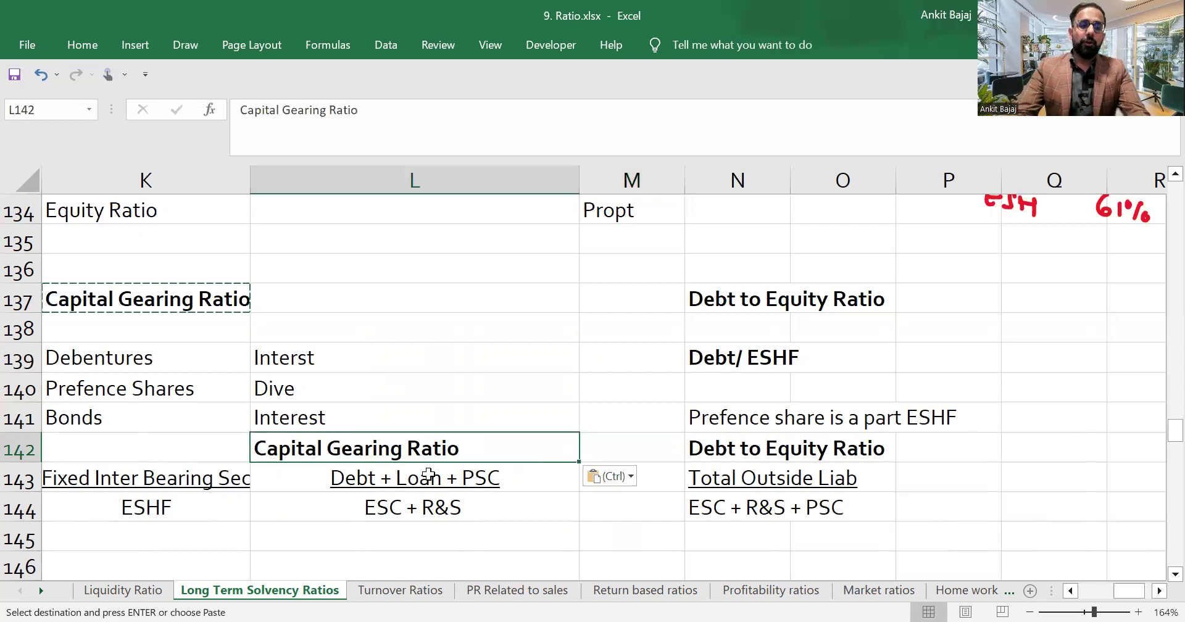
pyautogui.press('Home')
pyautogui.press('Down')
pyautogui.press('Down')
pyautogui.press('Down')
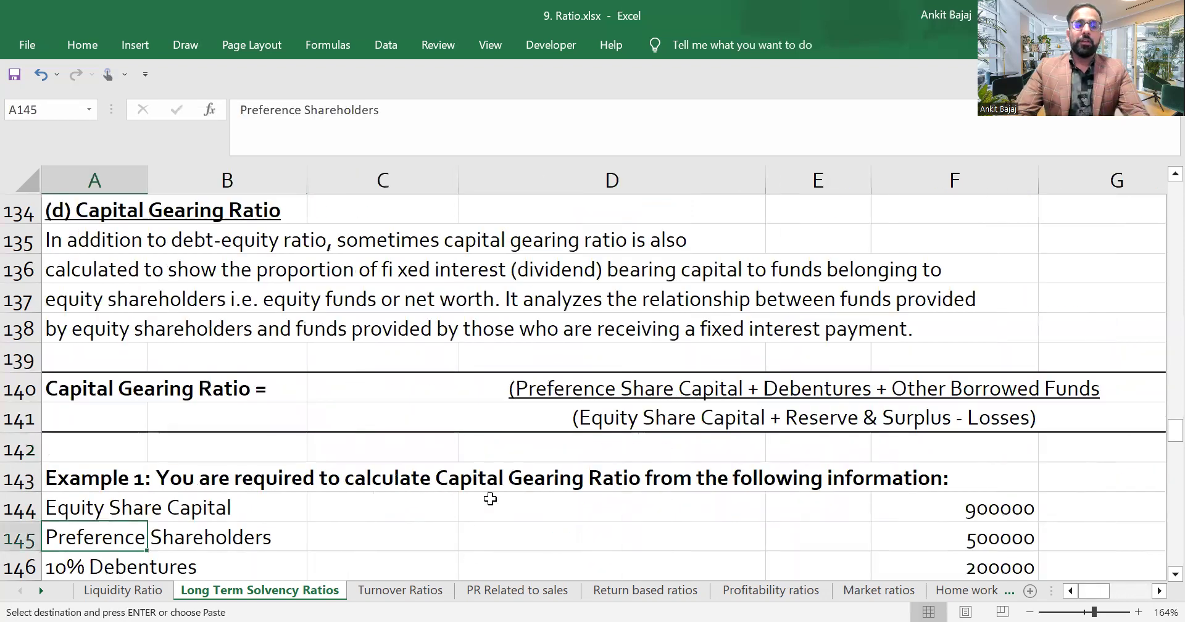
pyautogui.click(381, 382)
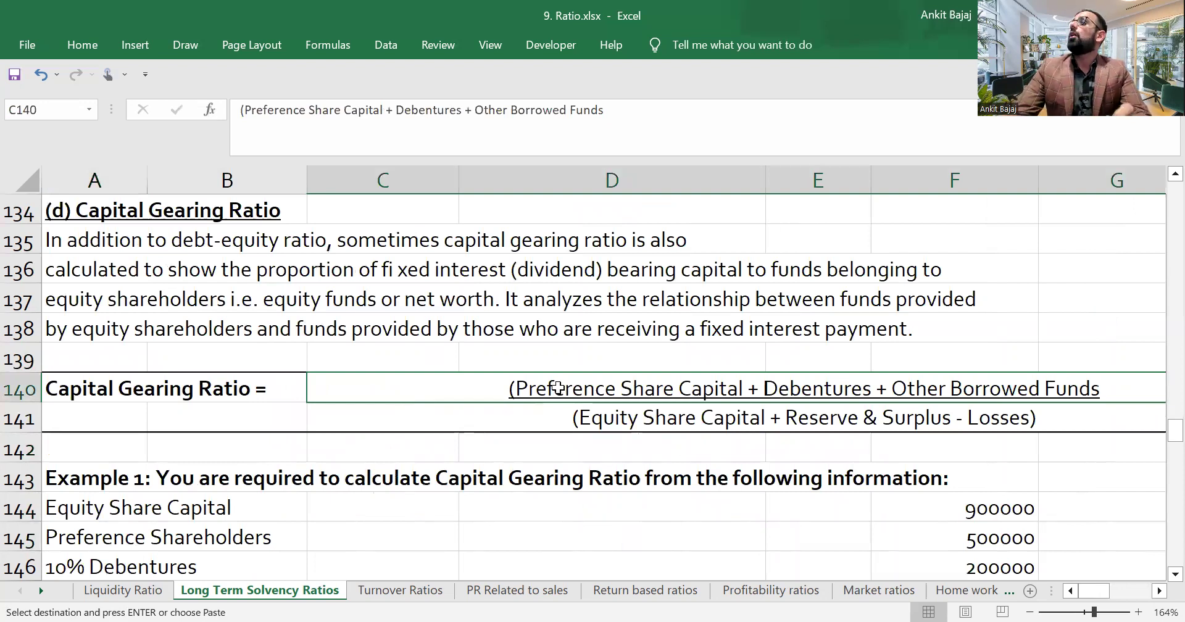
pyautogui.press('Down')
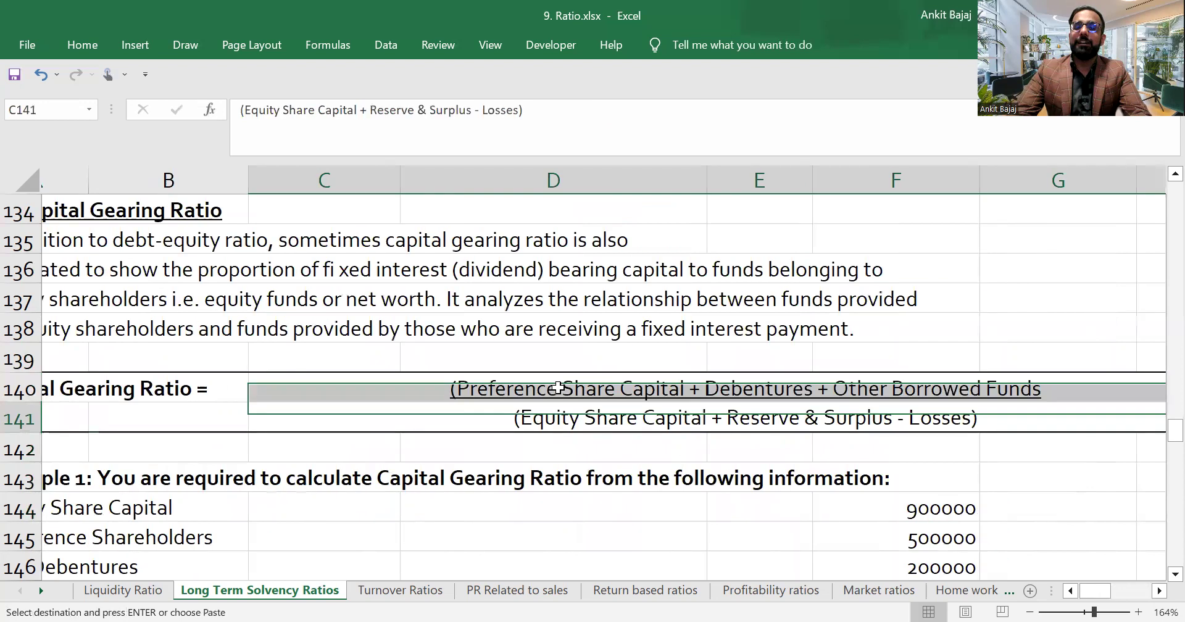
pyautogui.press('Left')
pyautogui.hscroll(-2, 642, 422)
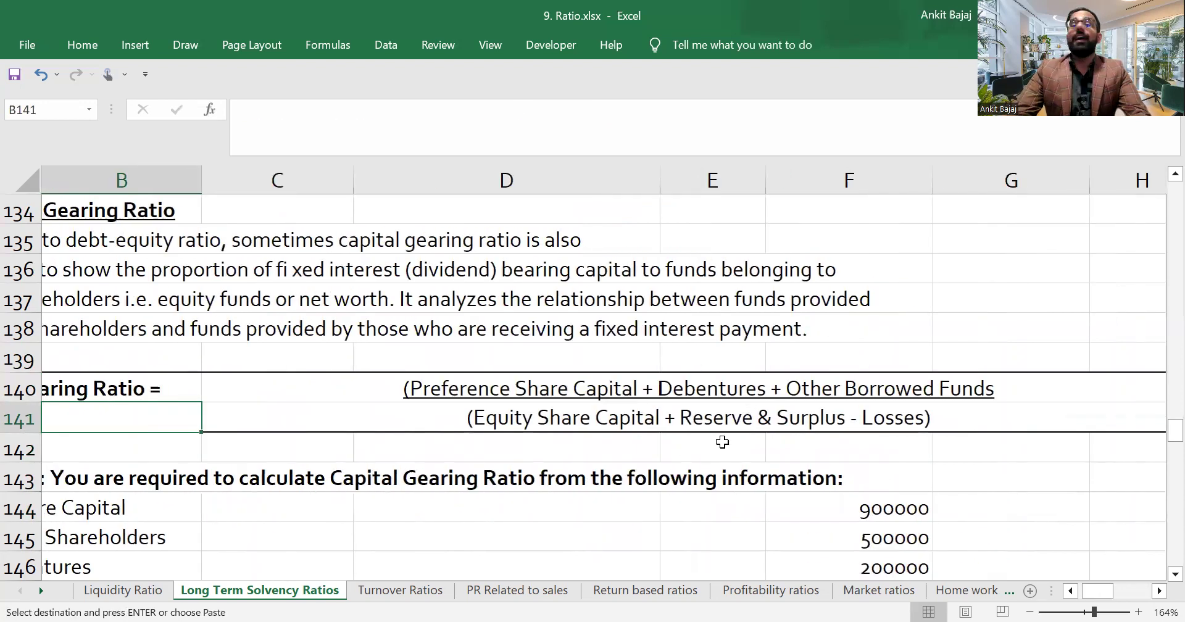
pyautogui.press('Left')
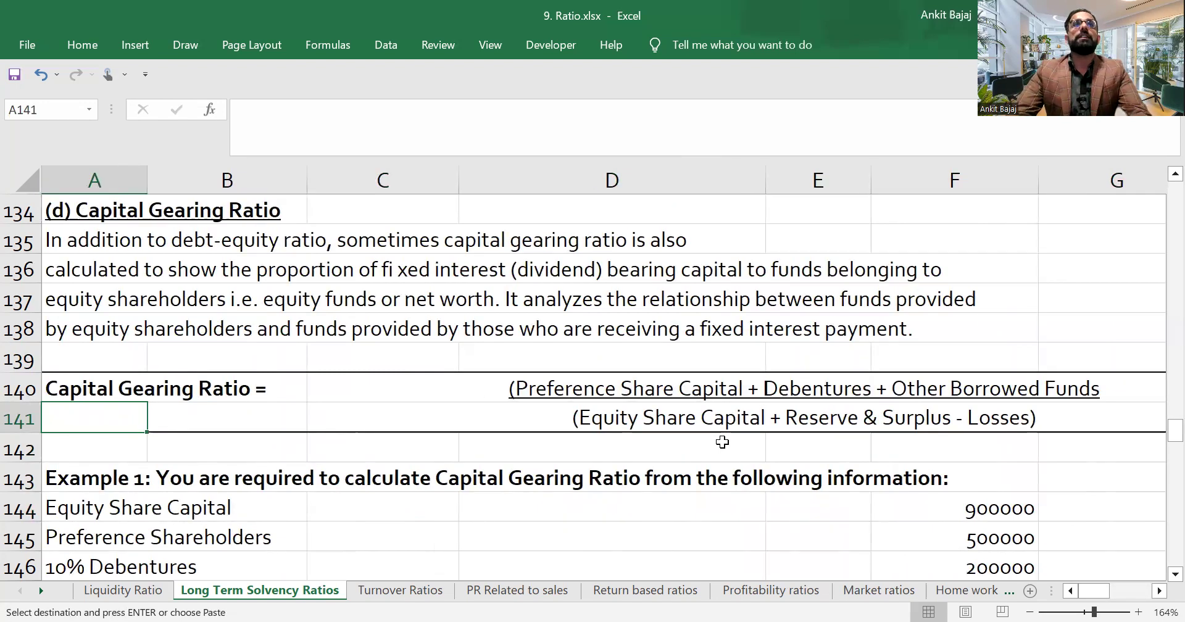
# Go down to Example 1 and examine the items given for calculating the Capital Gearing Ratio
pyautogui.press('Down')
pyautogui.press('Down')
pyautogui.press('Down')
pyautogui.press('Down')
pyautogui.press('Down')
pyautogui.press('Down')
pyautogui.press('Down')
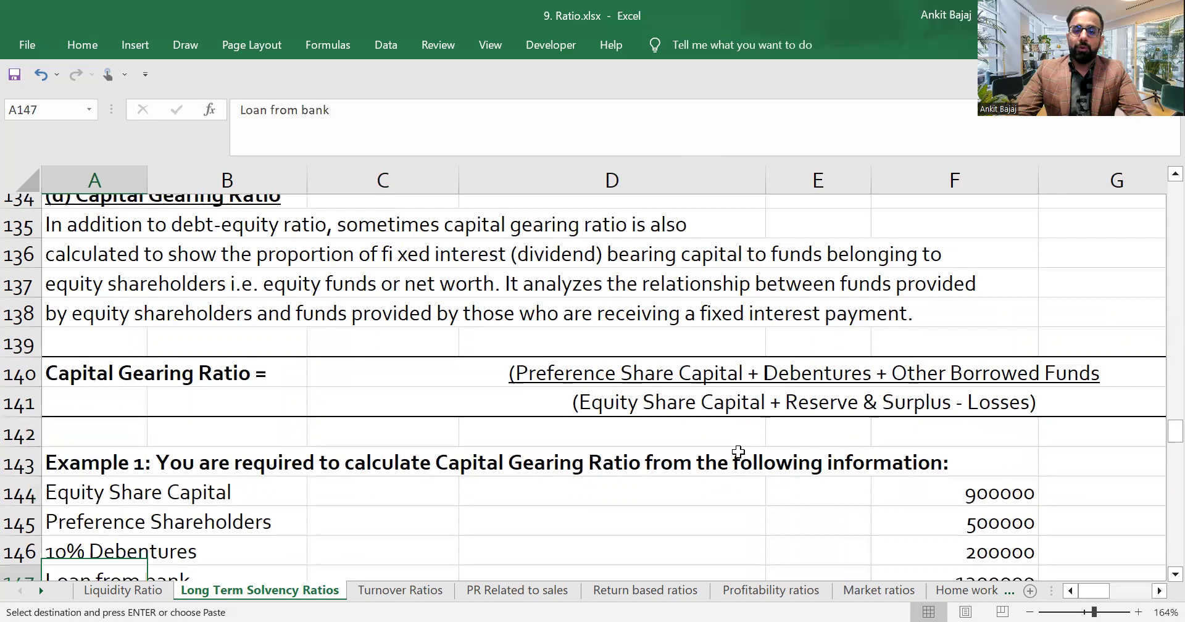
pyautogui.press('Down')
pyautogui.press('Down')
pyautogui.press('Down')
pyautogui.press('Down')
pyautogui.press('Down')
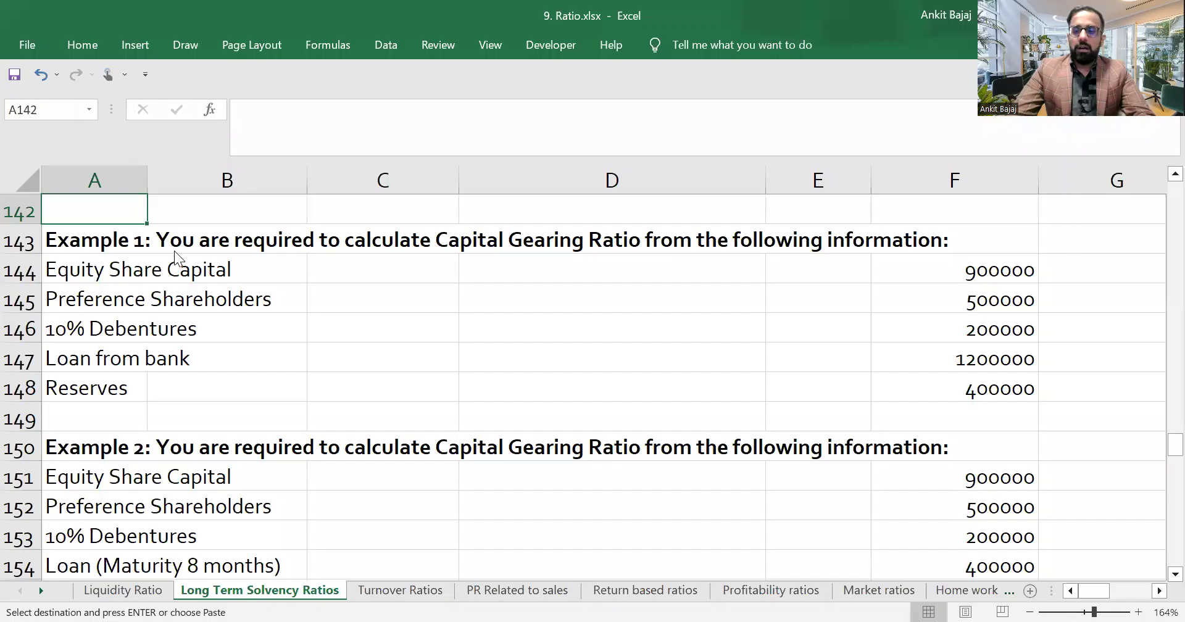
# Move Example 1's five amounts, Equity Share Capital through Reserves, from F144:F148 to C144:C148
pyautogui.click(141, 248)
pyautogui.press('Right')
pyautogui.press('Right')
pyautogui.press('Right')
pyautogui.press('Right')
pyautogui.press('Right')
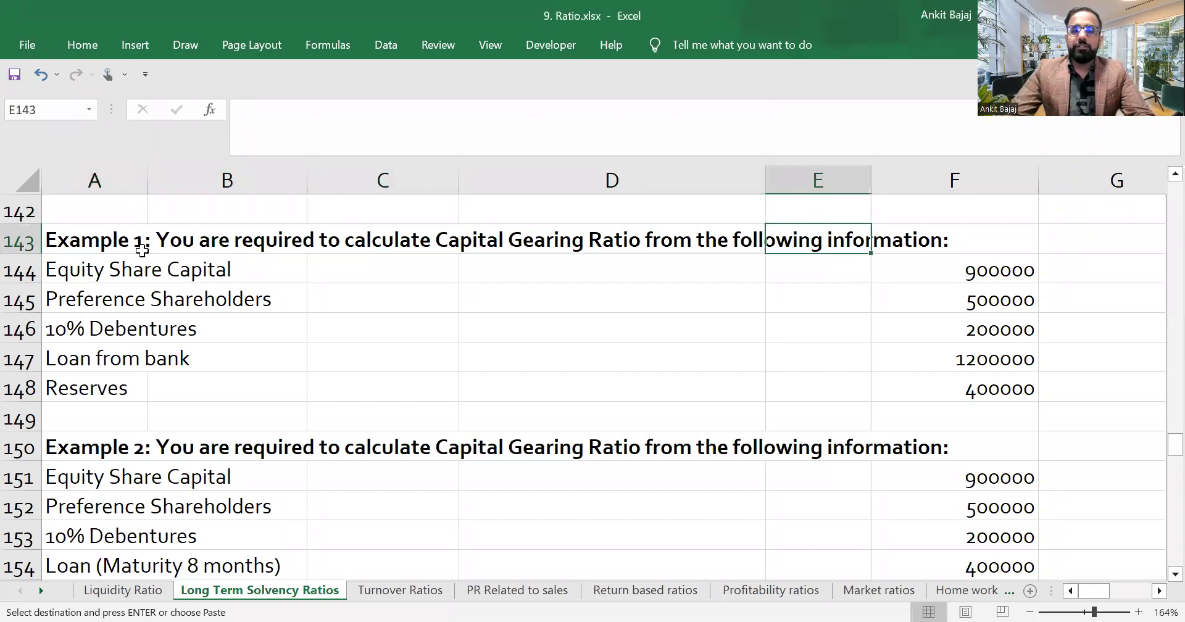
pyautogui.press('Down')
pyautogui.hotkey('shift', 'Down')
pyautogui.hotkey('shift', 'Down')
pyautogui.hotkey('shift', 'Down')
pyautogui.hotkey('shift', 'Down')
pyautogui.hotkey('shift', 'Down')
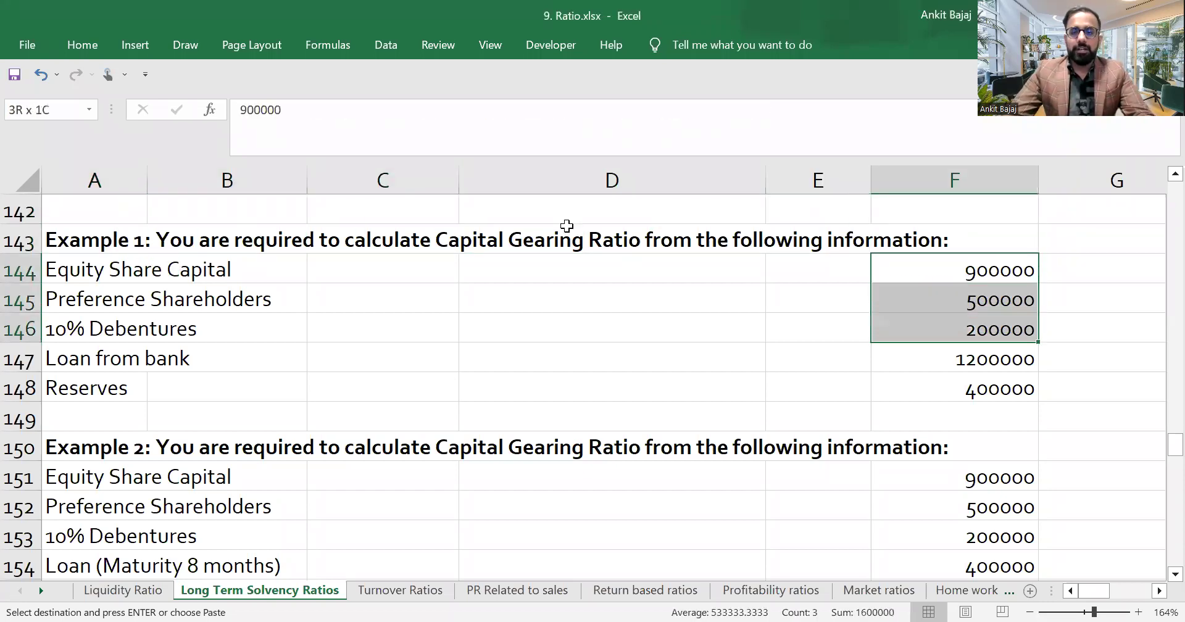
pyautogui.hotkey('shift', 'Up')
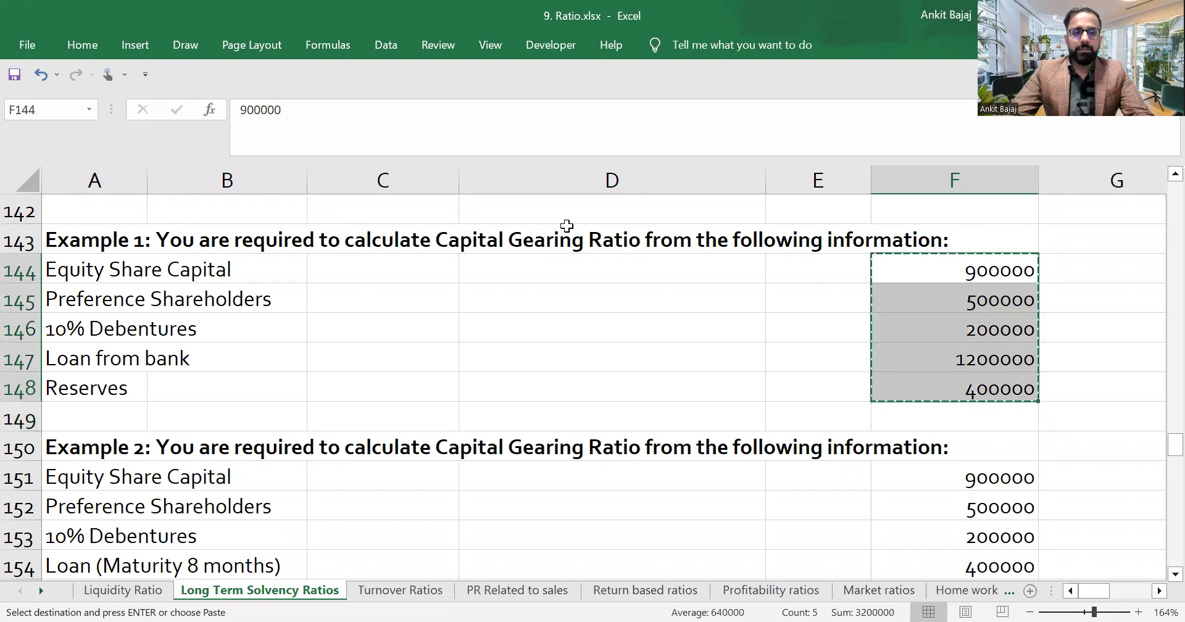
pyautogui.hotkey('ctrl', 'c')
pyautogui.press('Left')
pyautogui.press('Left')
pyautogui.press('Left')
pyautogui.press('Left')
pyautogui.press('Right')
pyautogui.press('Return')
pyautogui.press('Down')
pyautogui.press('Down')
pyautogui.press('Down')
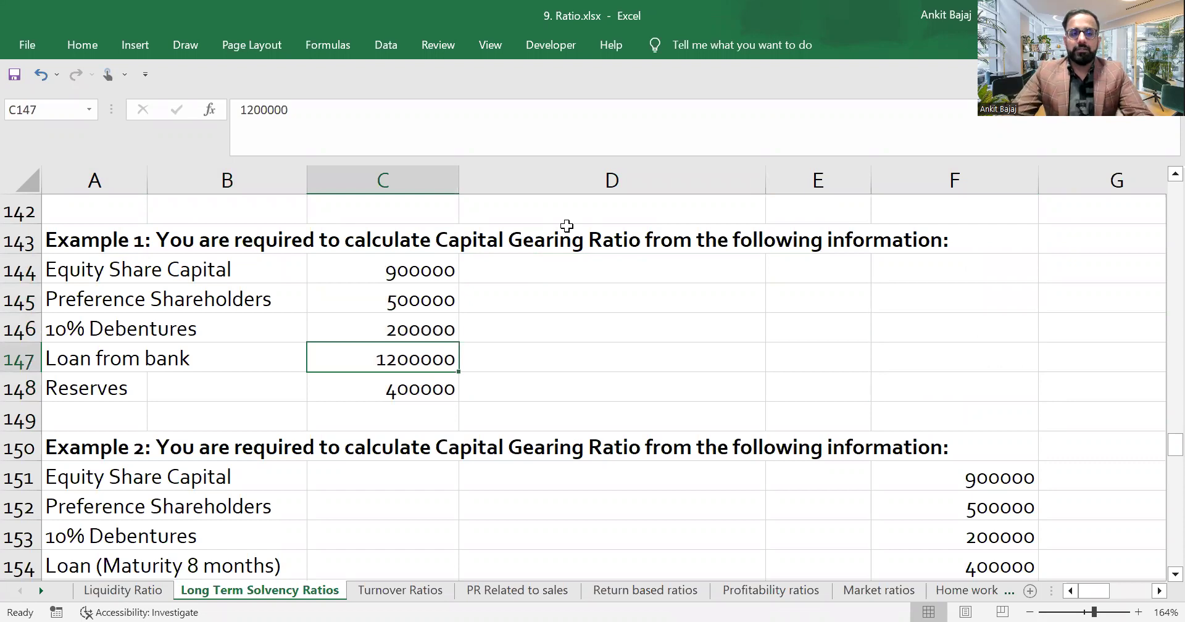
# Enter the label "Fixed Pay Sec (PS + Deb + LFB)" in D144 beside Example 1's amounts
pyautogui.press('Right')
pyautogui.press('Right')
pyautogui.press('Up')
pyautogui.press('Up')
pyautogui.press('Up')
pyautogui.press('Left')
pyautogui.press('Down')
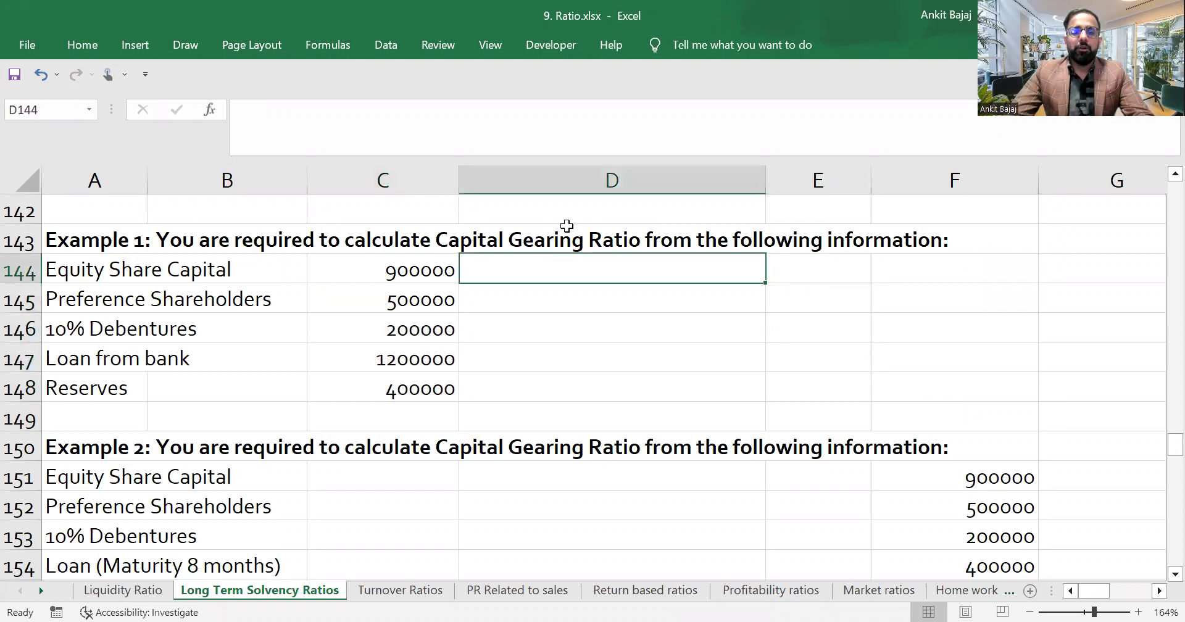
pyautogui.press('Up')
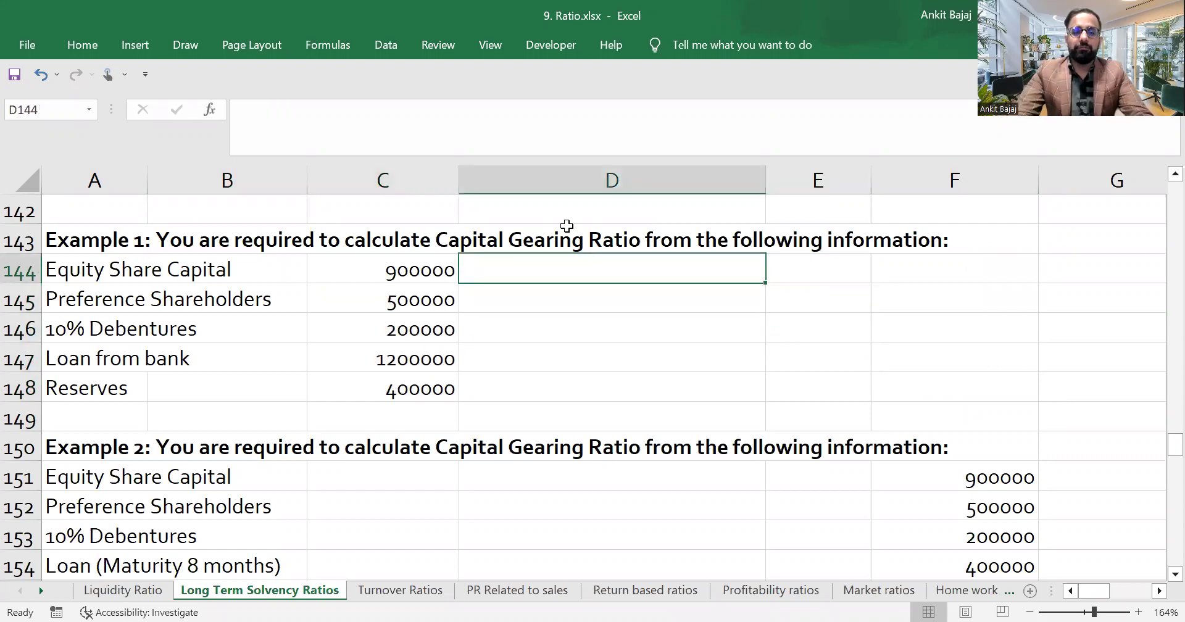
pyautogui.write('=Fi')
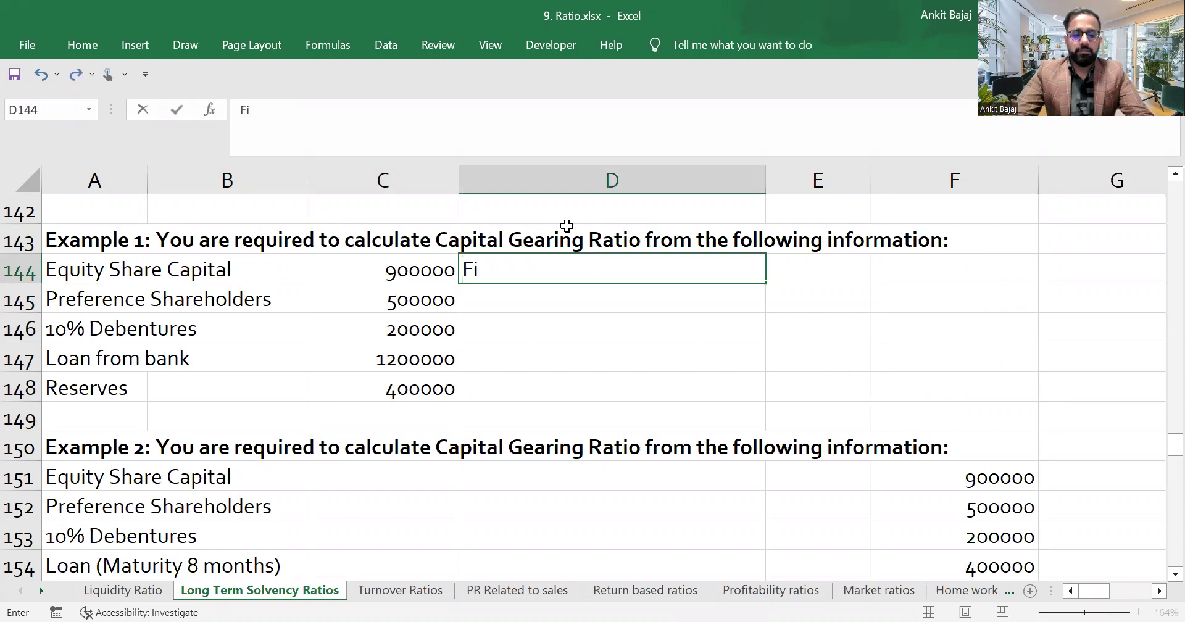
pyautogui.write('xed Pa')
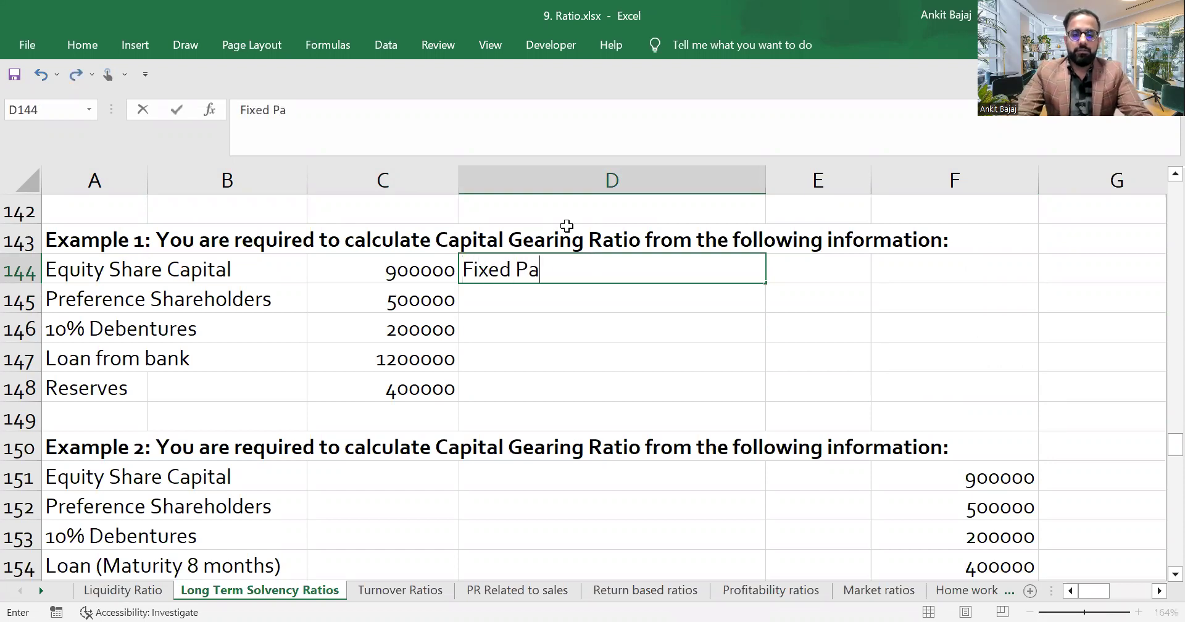
pyautogui.write('y Sec (')
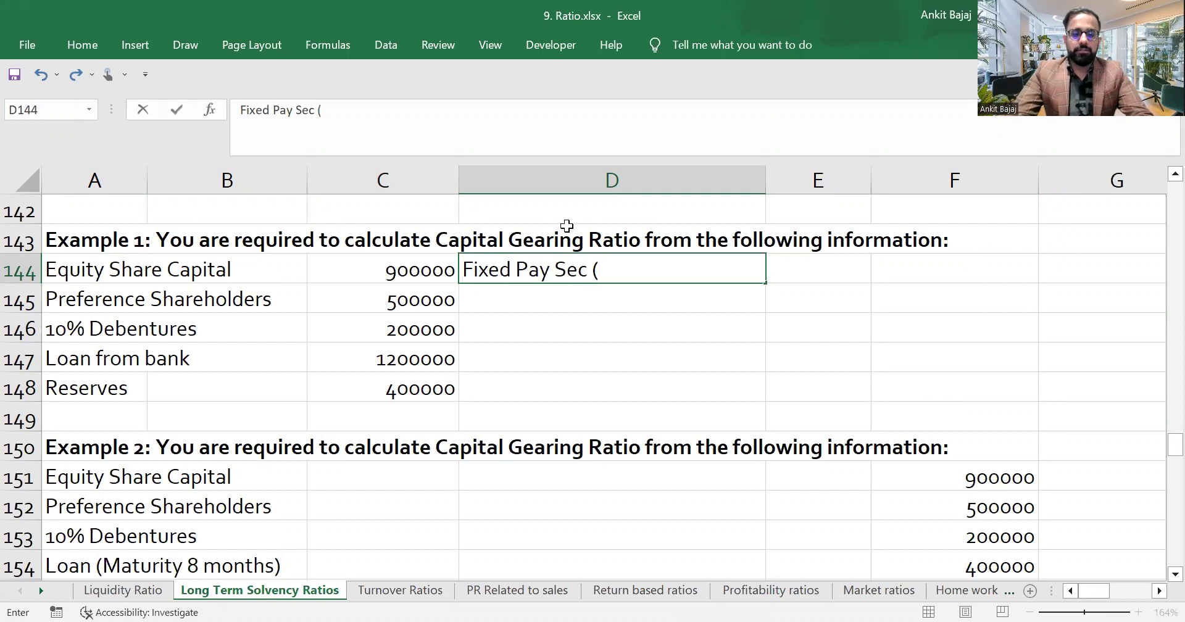
pyautogui.write('PS +')
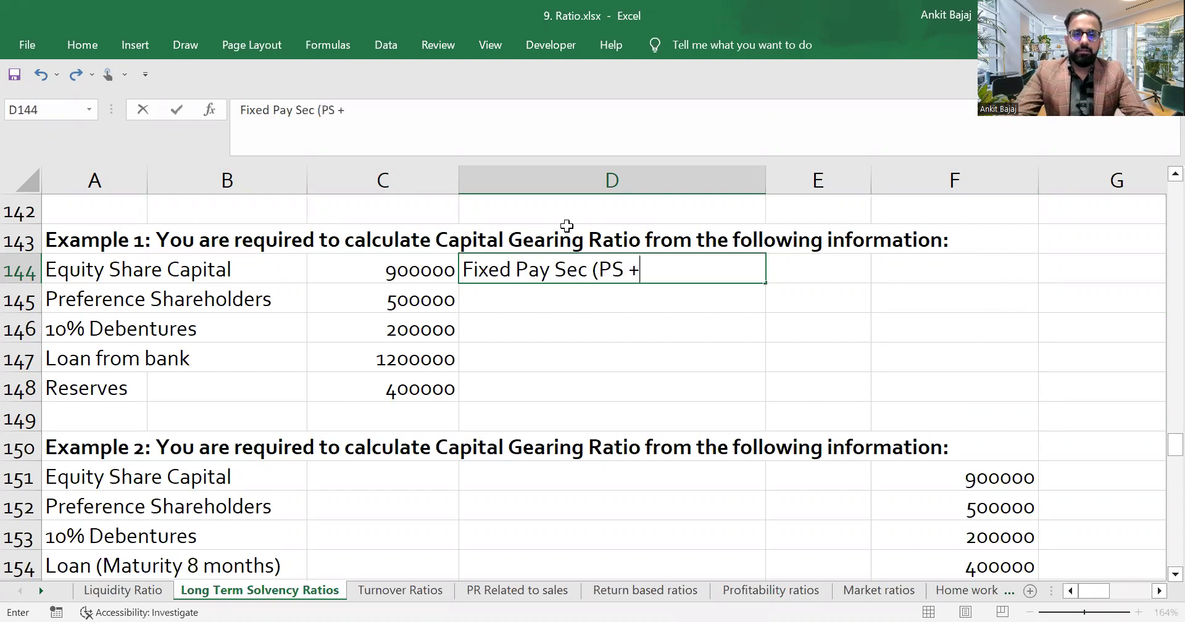
pyautogui.write(' De')
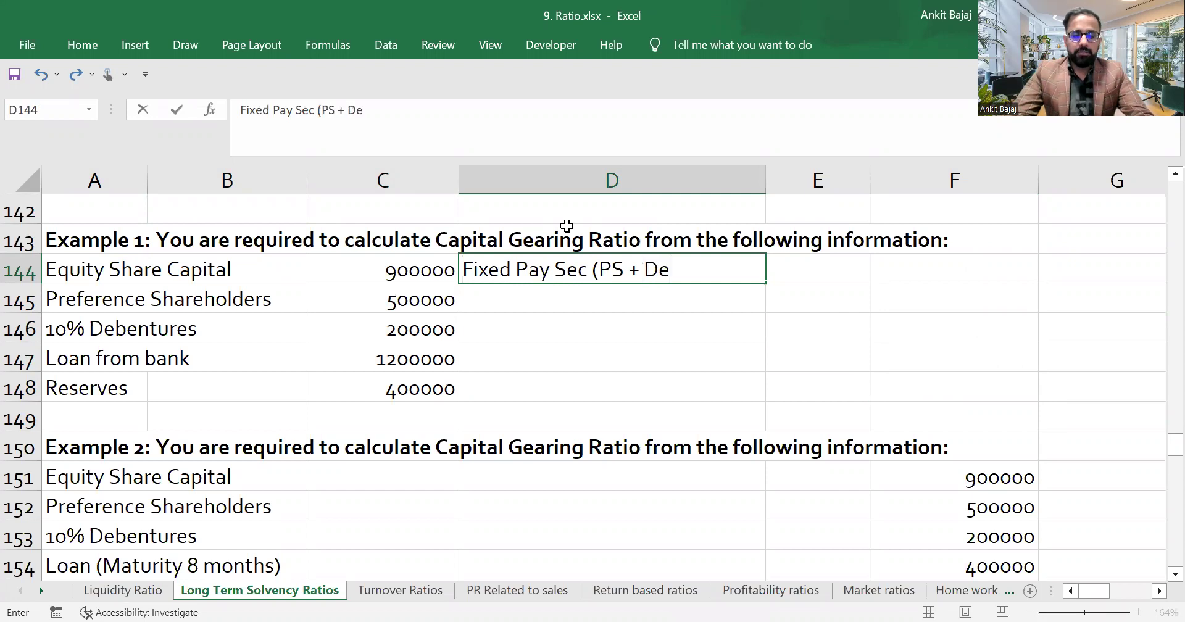
pyautogui.write('b + ')
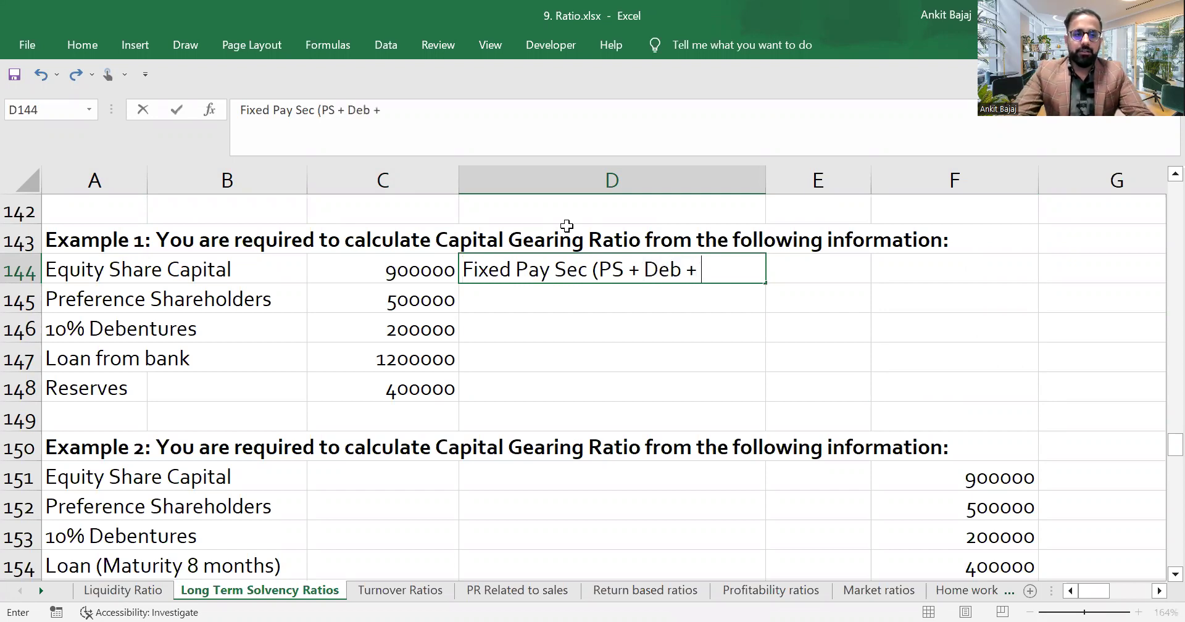
pyautogui.write('L')
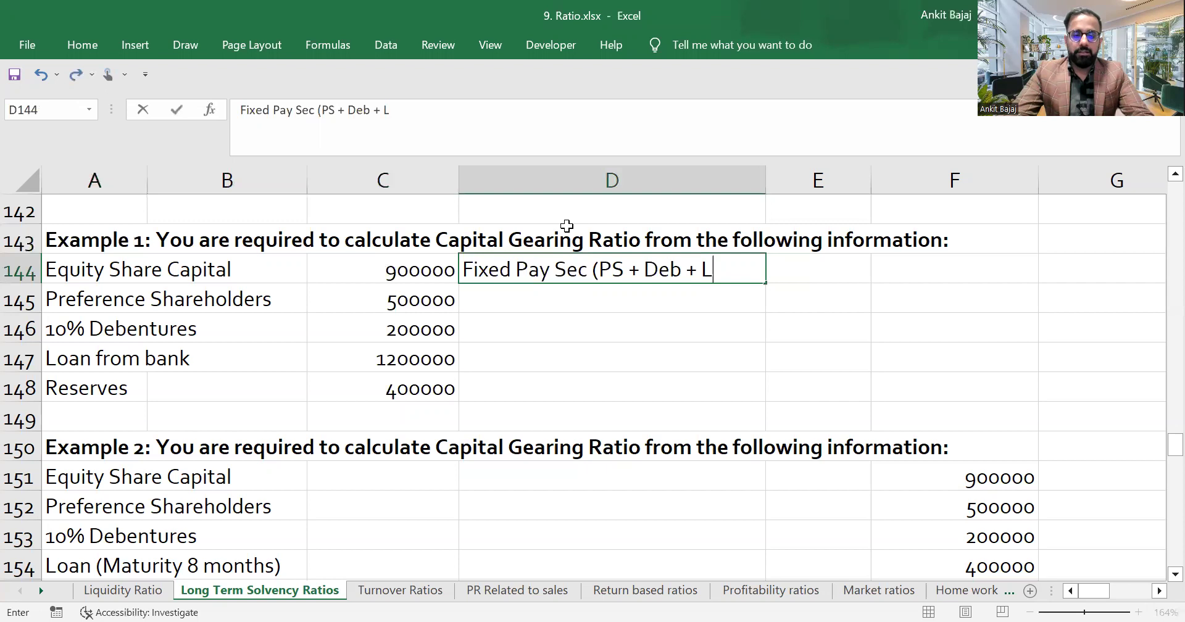
pyautogui.write('FB)')
pyautogui.press('Return')
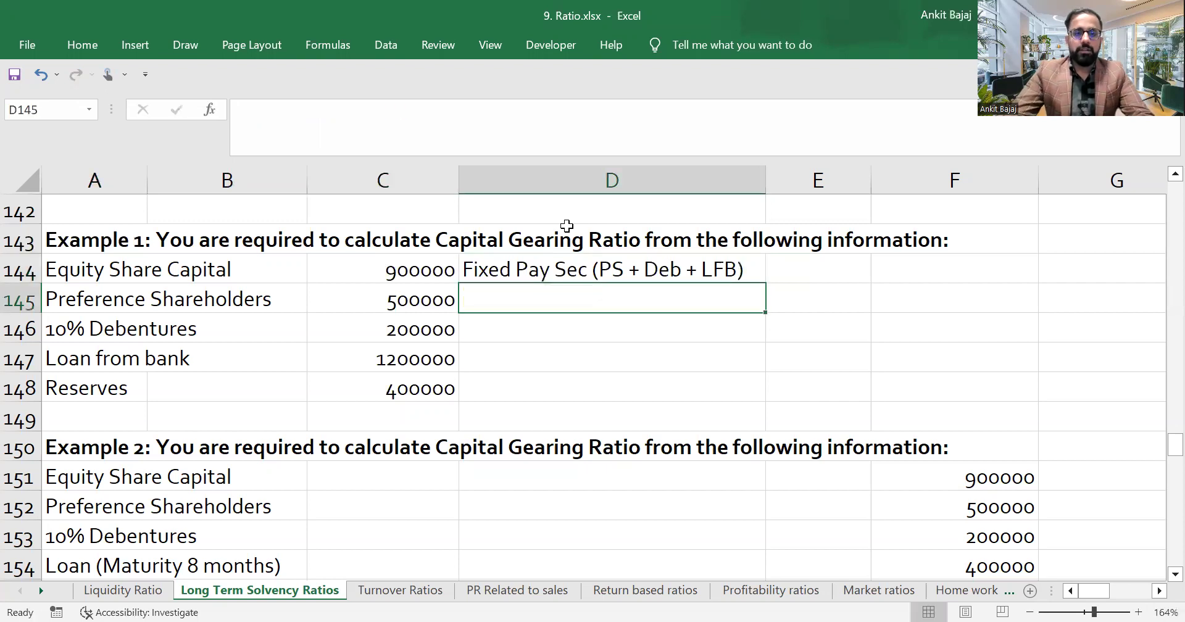
# Enter the label "ESHF (ESC + Res.)" in D145 for the equity shareholders' funds
pyautogui.write('E')
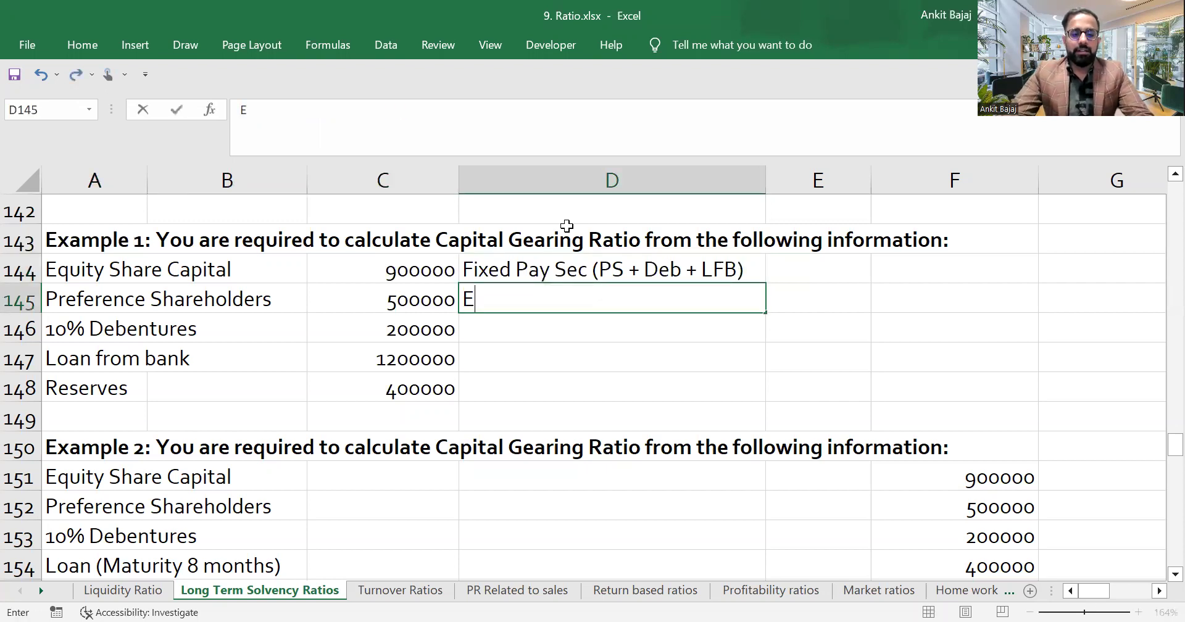
pyautogui.write('SHF (ESC + Res.)')
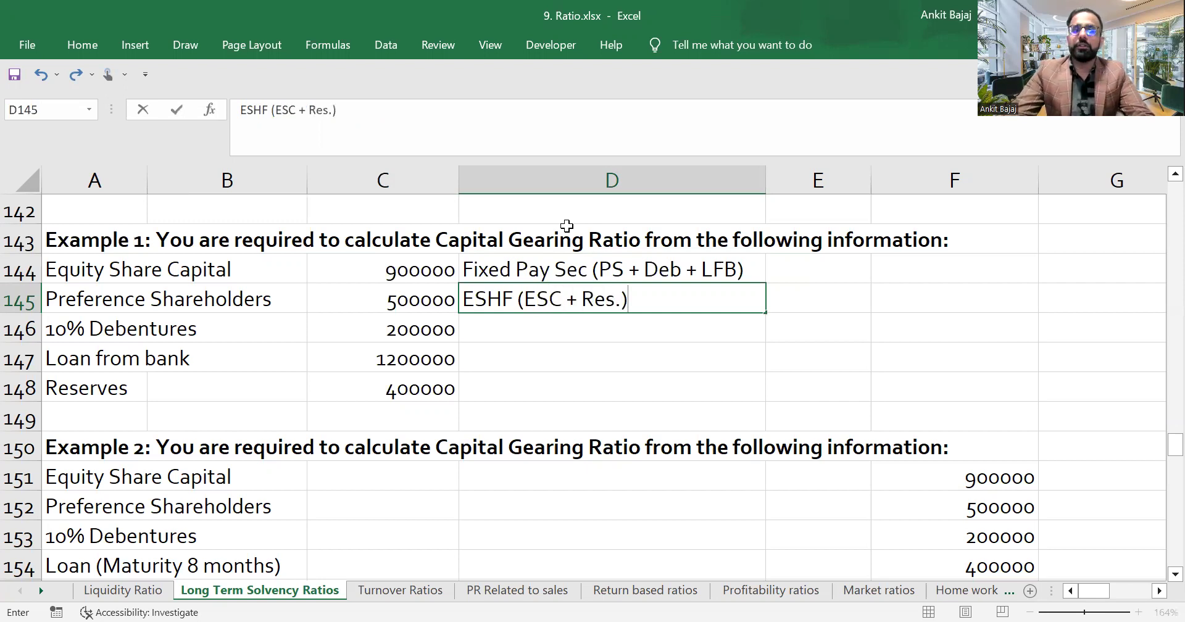
pyautogui.press('Return')
# Total the fixed pay securities in E144 with the formula =C145+C146+C147
pyautogui.press('Right')
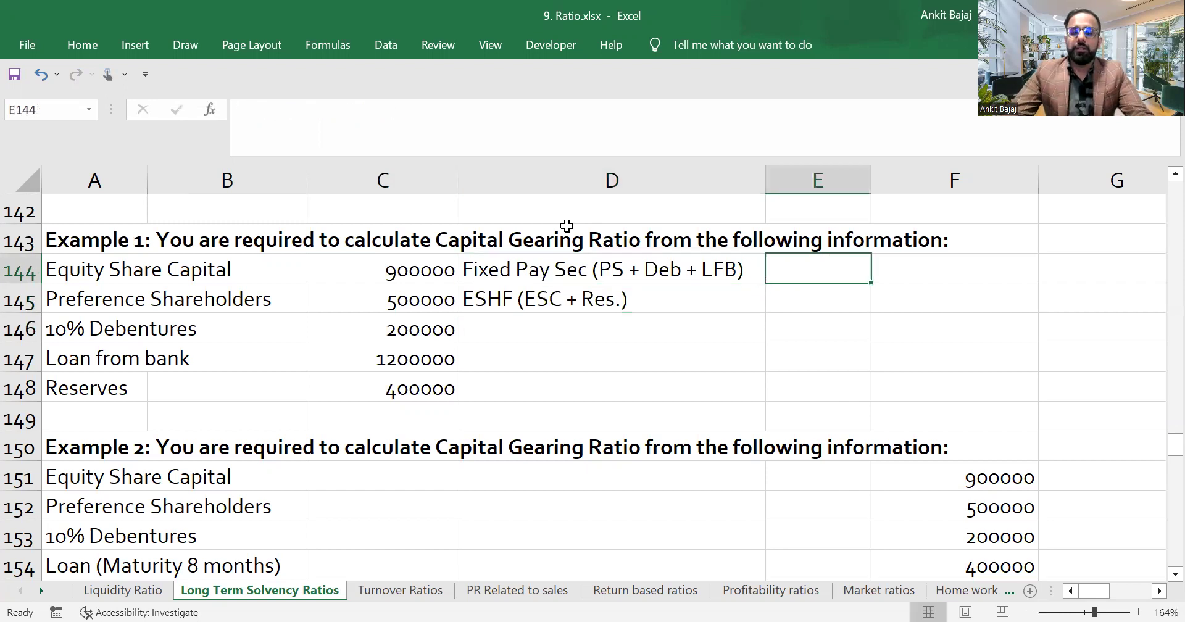
pyautogui.write('=')
pyautogui.click(566, 226)
pyautogui.press('Left')
pyautogui.press('Down')
pyautogui.press('Down')
pyautogui.press('Right')
pyautogui.write('+')
pyautogui.press('Down')
pyautogui.press('Left')
pyautogui.press('Left')
pyautogui.press('Down')
pyautogui.write('+')
pyautogui.press('Down')
pyautogui.press('Down')
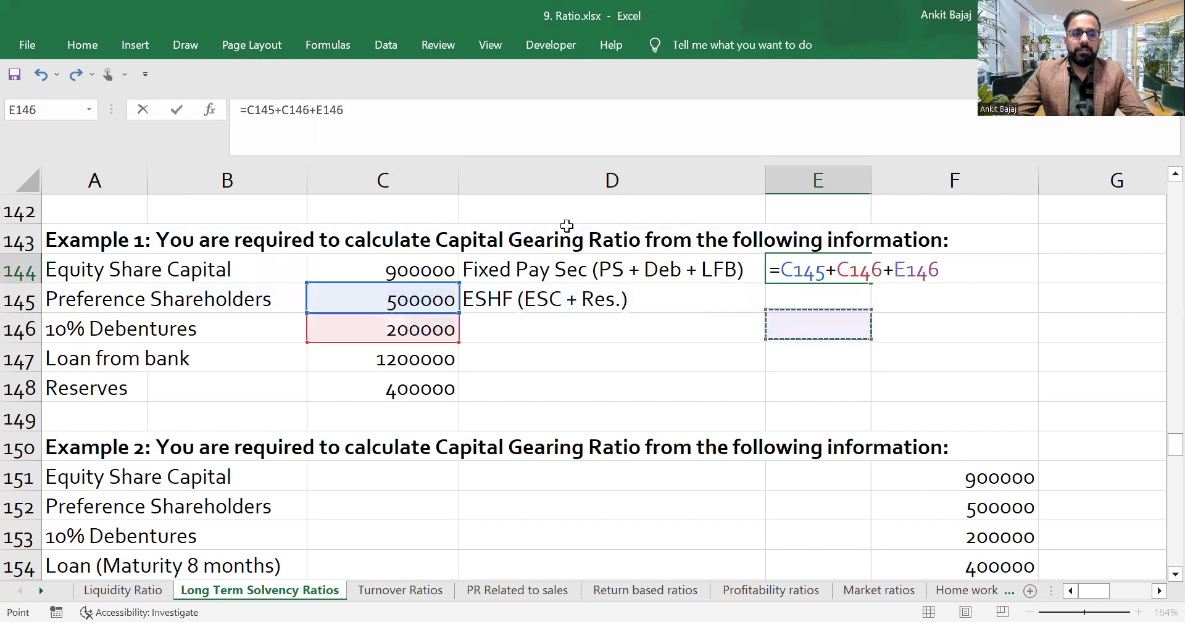
pyautogui.press('Down')
pyautogui.press('Left')
pyautogui.press('Left')
pyautogui.press('Return')
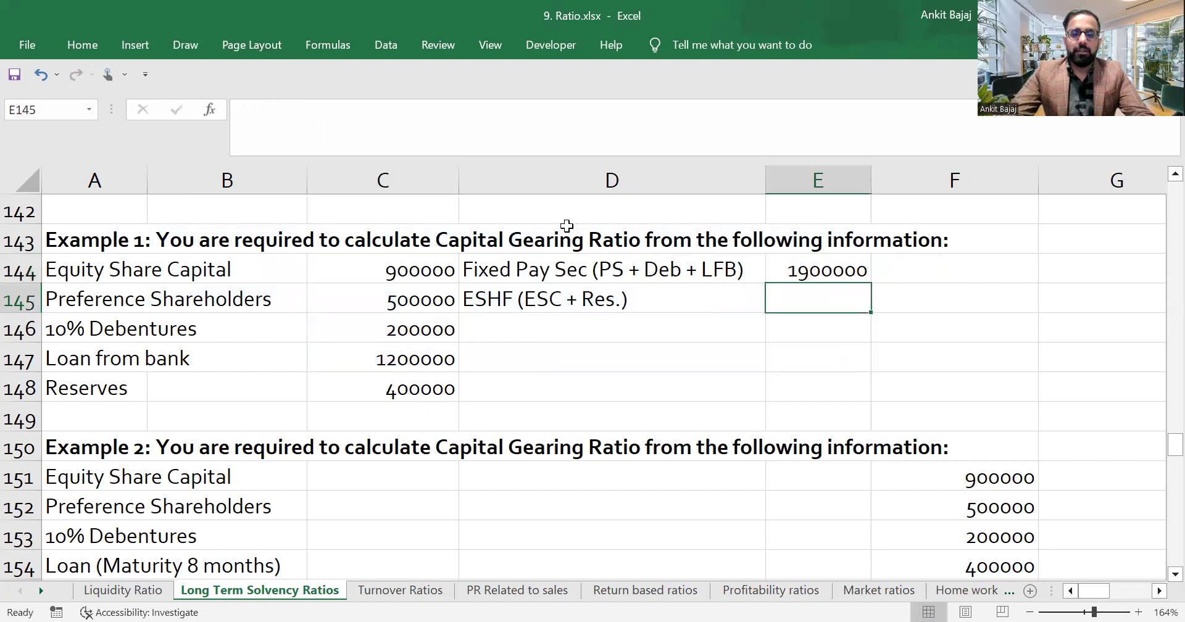
# Total the equity shareholders' funds in E145 by adding Equity Share Capital in C144 and Reserves in C148
pyautogui.write('=')
pyautogui.press('Left')
pyautogui.press('Left')
pyautogui.press('Left')
pyautogui.press('Up')
pyautogui.press('Right')
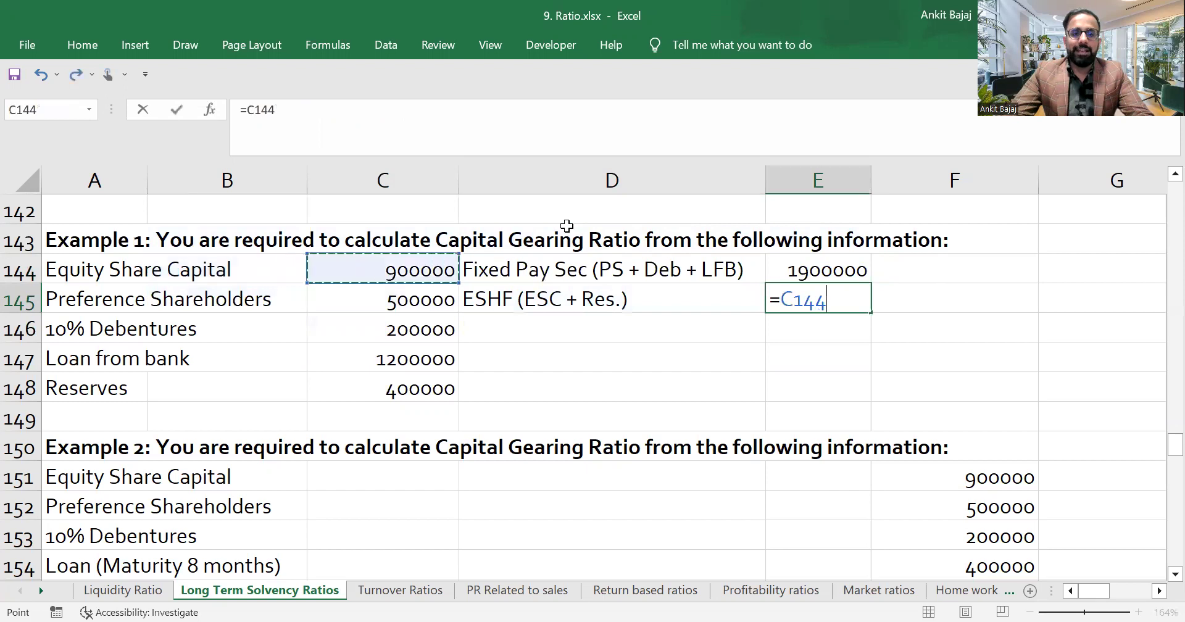
pyautogui.write('+')
pyautogui.press('Left')
pyautogui.press('Left')
pyautogui.press('Down')
pyautogui.press('Down')
pyautogui.press('Down')
pyautogui.press('Return')
# Label D147 "Ratio" and calculate the Capital Gearing Ratio in E147 by dividing E144 by E145
pyautogui.press('Left')
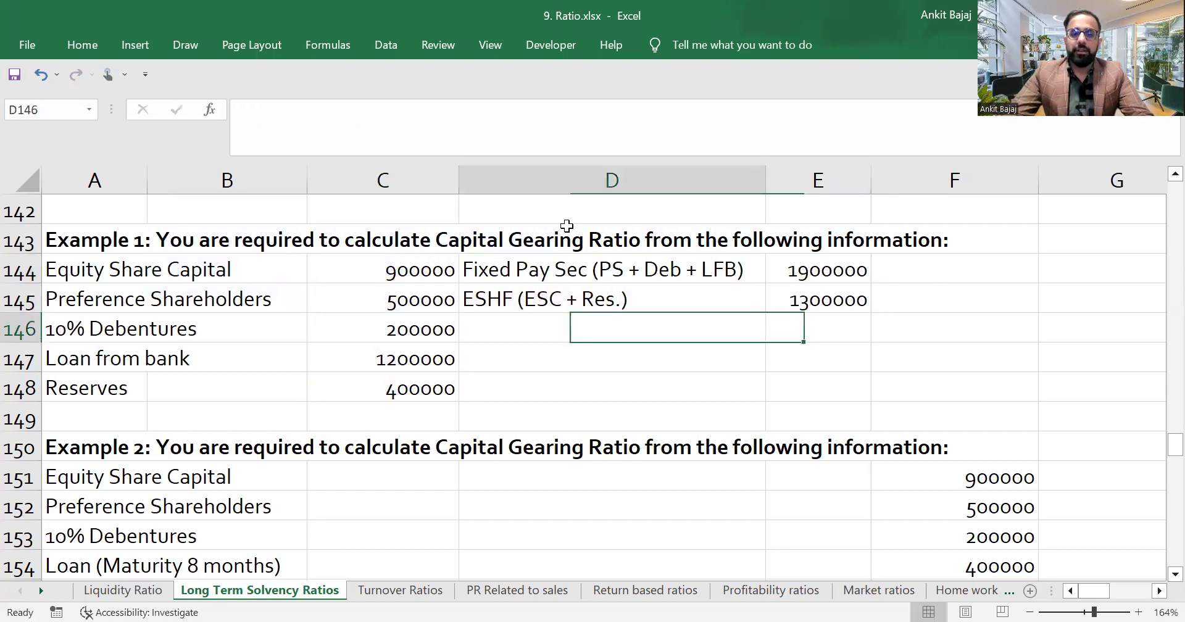
pyautogui.press('Down')
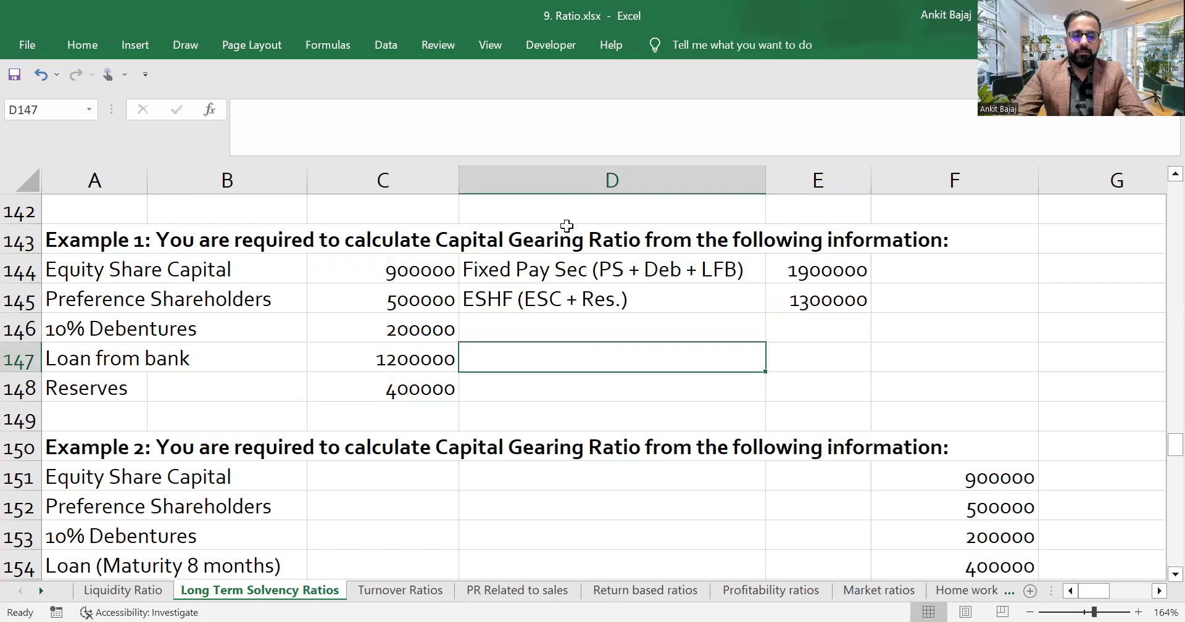
pyautogui.write('Ratio')
pyautogui.press('Return')
pyautogui.press('Right')
pyautogui.press('Up')
pyautogui.write('=')
pyautogui.press('Up')
pyautogui.press('Up')
pyautogui.press('Up')
pyautogui.write('/')
pyautogui.press('Up')
pyautogui.press('Up')
pyautogui.press('Return')
# Enter the unit "times" in F147 beside Example 1's calculated ratio
pyautogui.press('Right')
pyautogui.press('Up')
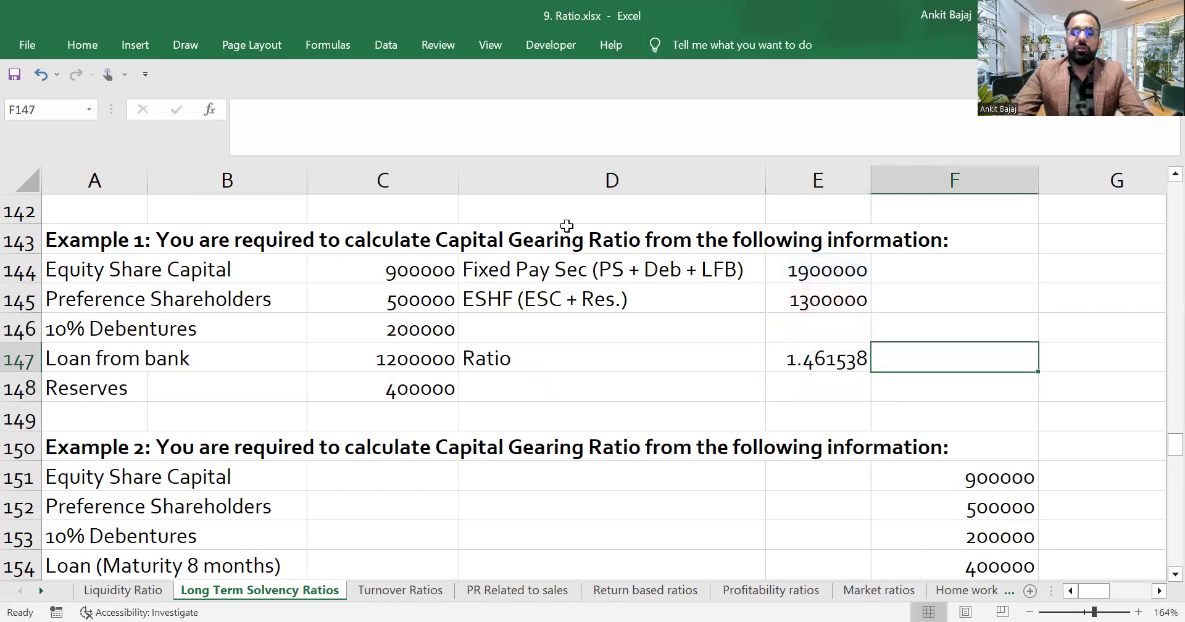
pyautogui.write('times')
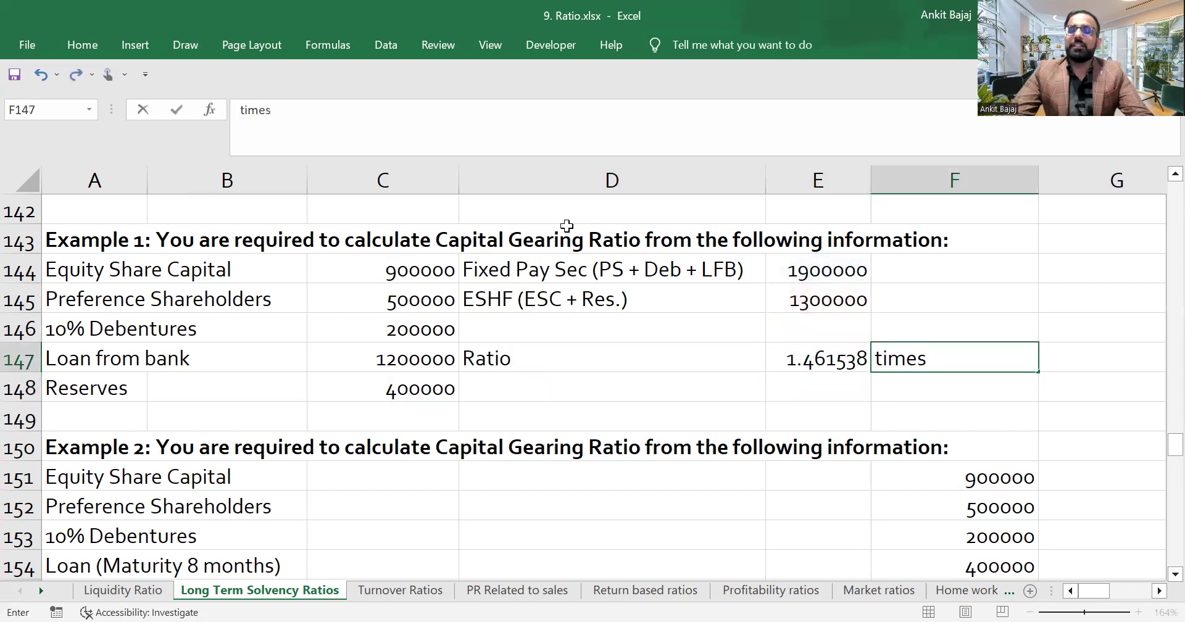
pyautogui.click(757, 384)
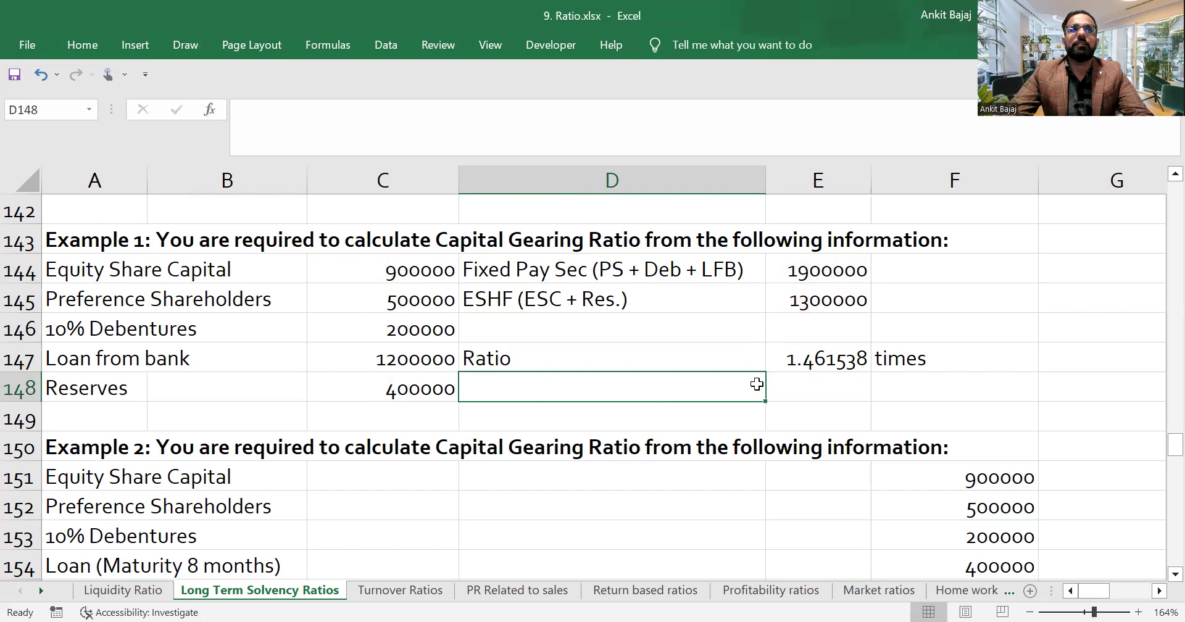
# Examine the items given in Example 2, and go back up to the Capital Gearing Ratio formula in row 141
pyautogui.press('Down')
pyautogui.press('Down')
pyautogui.press('Down')
pyautogui.press('Down')
pyautogui.press('Down')
pyautogui.press('Down')
pyautogui.press('Down')
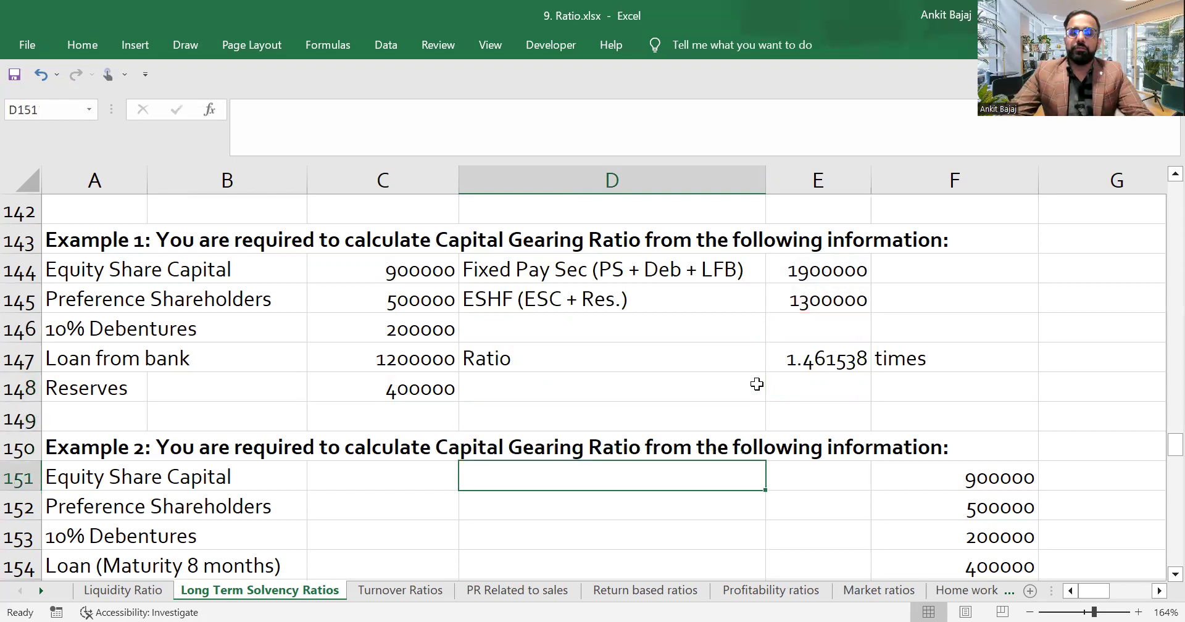
pyautogui.press('Up')
pyautogui.press('Up')
pyautogui.press('Up')
pyautogui.press('Up')
pyautogui.press('Up')
pyautogui.press('Up')
pyautogui.press('Up')
pyautogui.press('Up')
pyautogui.press('Up')
pyautogui.press('Up')
pyautogui.press('Up')
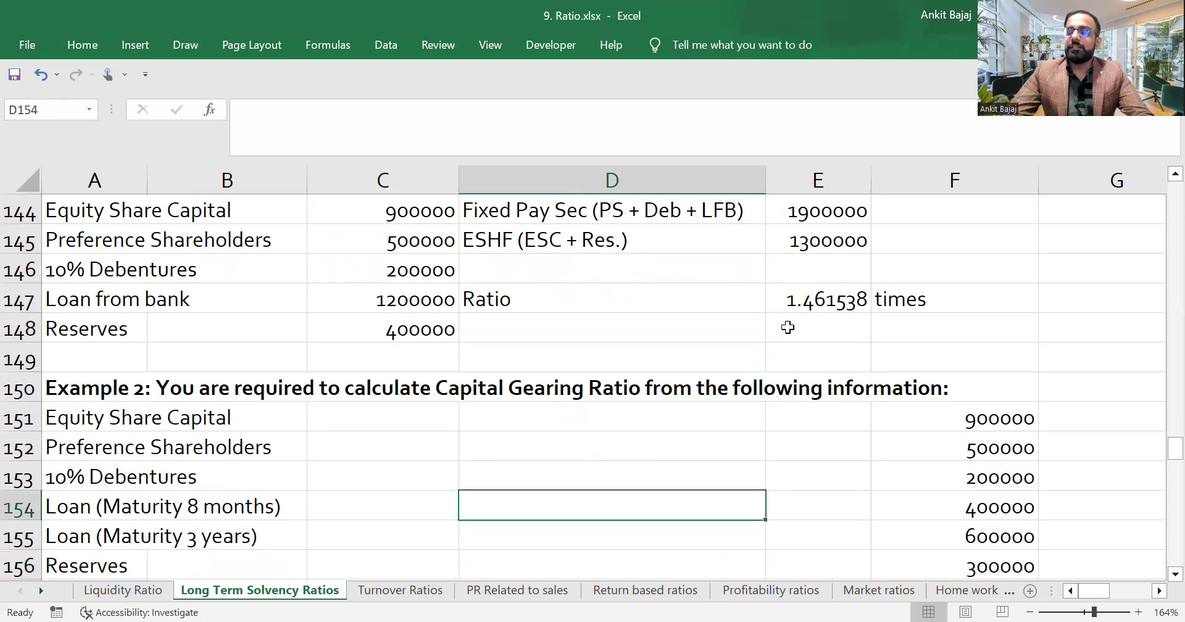
pyautogui.press('Up')
pyautogui.press('Up')
pyautogui.press('Up')
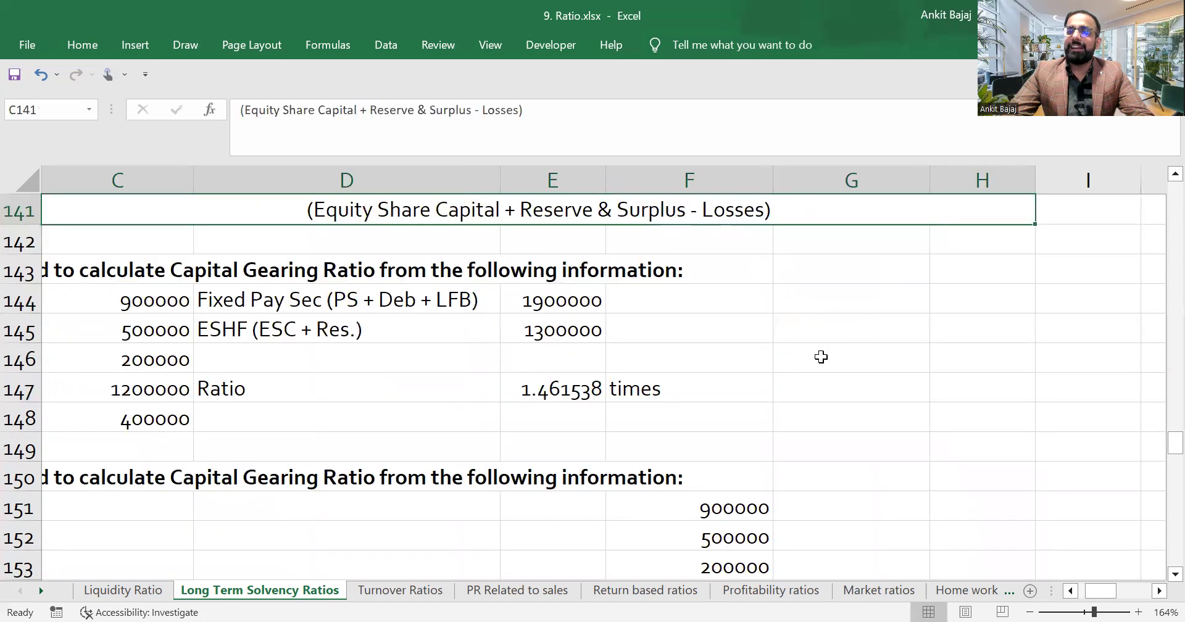
# Look through the notes below Example 2, from the coverage ratios down to the DSCR section around row 170
pyautogui.press('Down')
pyautogui.press('Down')
pyautogui.press('Down')
pyautogui.press('Down')
pyautogui.press('Down')
pyautogui.press('Down')
pyautogui.press('Down')
pyautogui.press('Down')
pyautogui.press('Down')
pyautogui.press('Down')
pyautogui.press('Down')
pyautogui.press('Down')
pyautogui.press('Down')
pyautogui.press('Down')
pyautogui.press('Down')
pyautogui.press('Down')
pyautogui.press('Down')
pyautogui.press('Down')
pyautogui.press('Down')
pyautogui.press('Down')
pyautogui.press('Down')
pyautogui.press('Down')
pyautogui.press('Down')
pyautogui.press('Down')
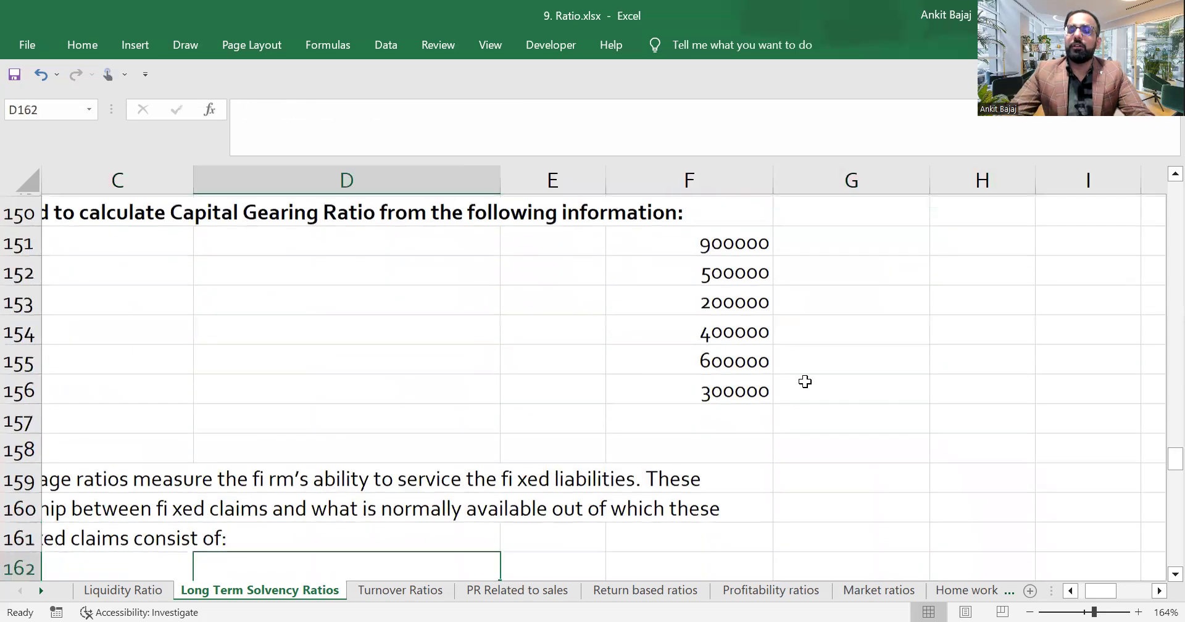
pyautogui.press('Down')
pyautogui.press('Down')
pyautogui.press('Down')
pyautogui.press('Down')
pyautogui.press('Down')
pyautogui.press('Down')
pyautogui.press('Down')
pyautogui.press('Down')
pyautogui.press('Down')
pyautogui.press('Down')
pyautogui.press('Down')
pyautogui.press('Down')
pyautogui.press('Down')
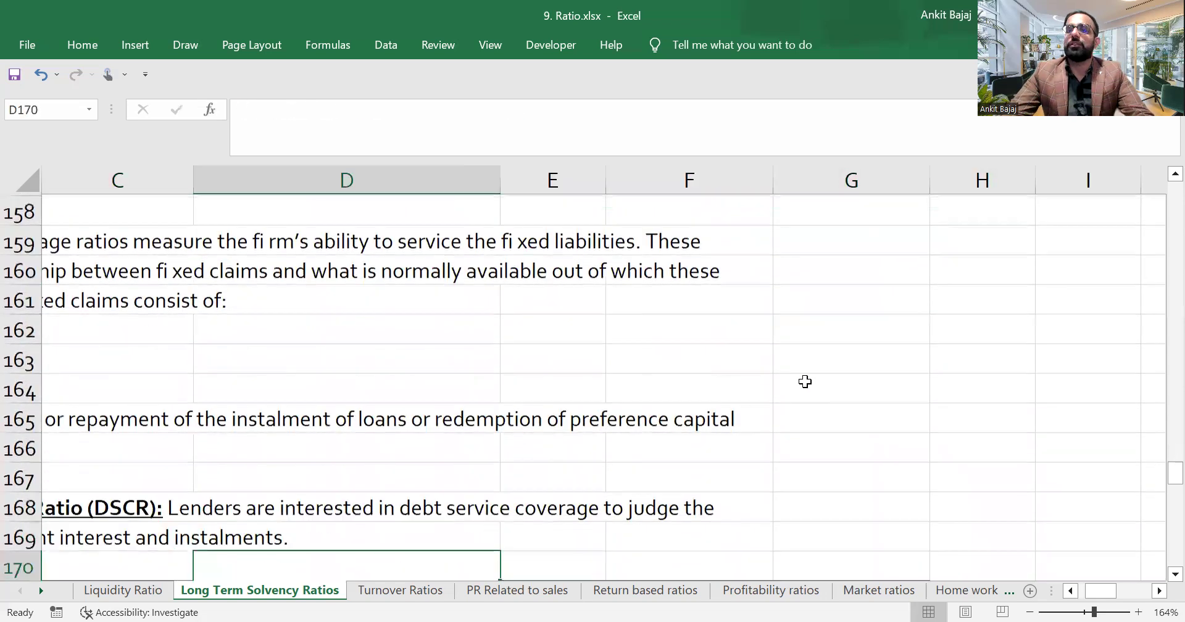
# Return to the Capital Gearing Ratio formula in row 140 and review it against Example 1's completed working
pyautogui.press('Up')
pyautogui.press('Up')
pyautogui.press('Up')
pyautogui.press('Up')
pyautogui.press('Up')
pyautogui.press('Up')
pyautogui.press('Up')
pyautogui.press('Up')
pyautogui.press('Up')
pyautogui.press('Up')
pyautogui.press('Up')
pyautogui.press('Up')
pyautogui.press('Up')
pyautogui.press('Up')
pyautogui.press('Up')
pyautogui.press('Up')
pyautogui.press('Up')
pyautogui.press('Up')
pyautogui.press('Up')
pyautogui.press('Up')
pyautogui.press('Up')
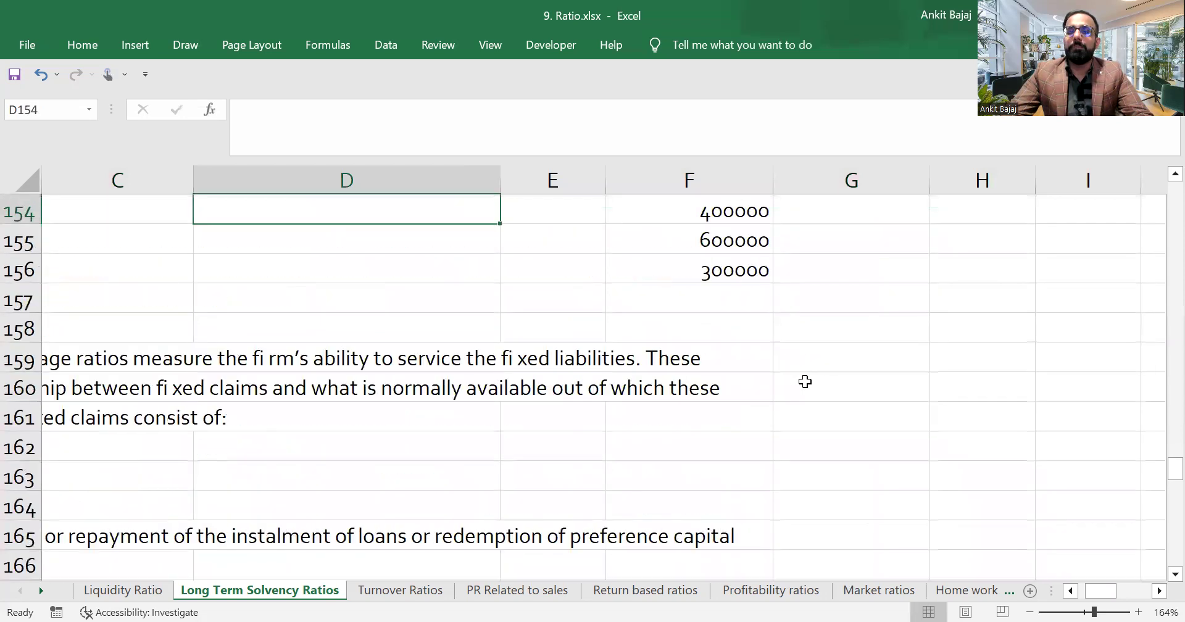
pyautogui.press('Up')
pyautogui.press('Left')
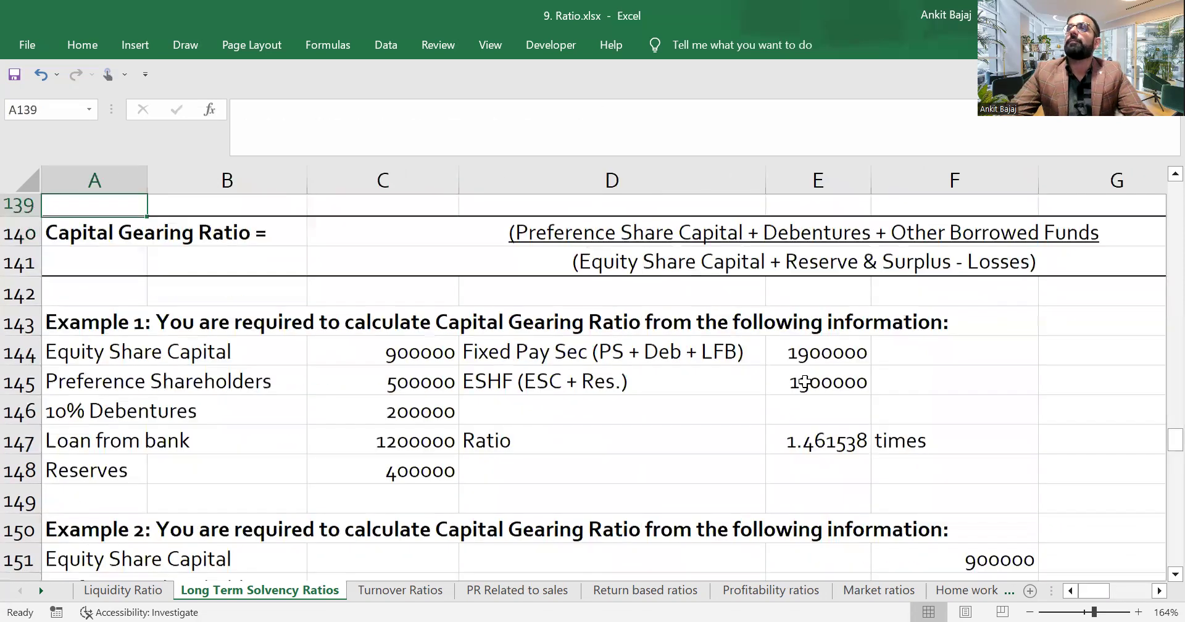
pyautogui.press('Down')
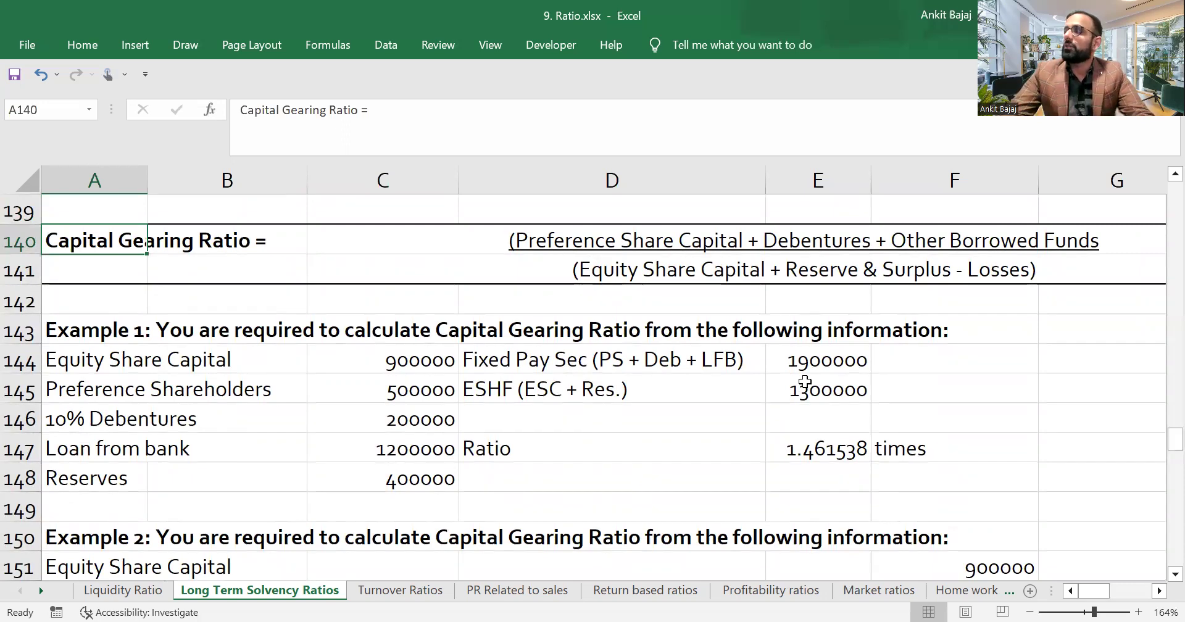
# Move Example 2's amounts from F151:F156 to C151:C156, beside their item labels
pyautogui.press('Down')
pyautogui.press('Down')
pyautogui.press('Down')
pyautogui.press('Down')
pyautogui.press('Down')
pyautogui.press('Down')
pyautogui.press('Down')
pyautogui.press('Down')
pyautogui.press('Down')
pyautogui.press('Down')
pyautogui.press('Down')
pyautogui.press('Down')
pyautogui.press('Down')
pyautogui.press('Down')
pyautogui.press('Down')
pyautogui.press('Down')
pyautogui.press('Down')
pyautogui.click(1015, 409)
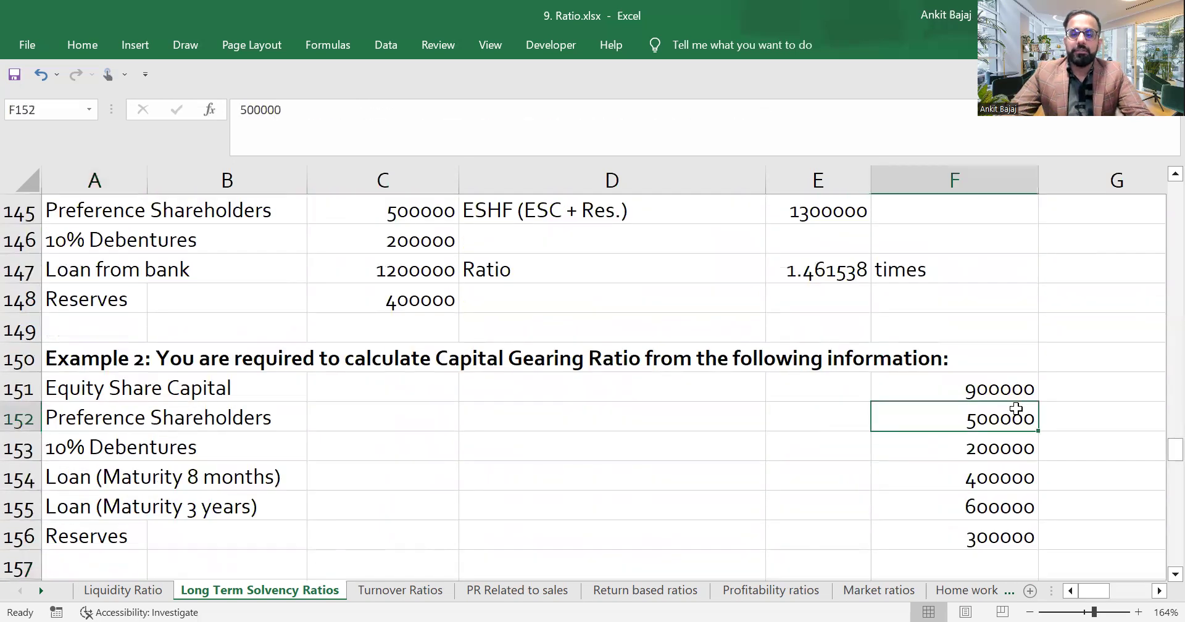
pyautogui.press('Up')
pyautogui.hotkey('shift', 'Down')
pyautogui.hotkey('shift', 'Down')
pyautogui.hotkey('shift', 'Down')
pyautogui.hotkey('shift', 'Down')
pyautogui.hotkey('shift', 'Down')
pyautogui.hotkey('ctrl', 'c')
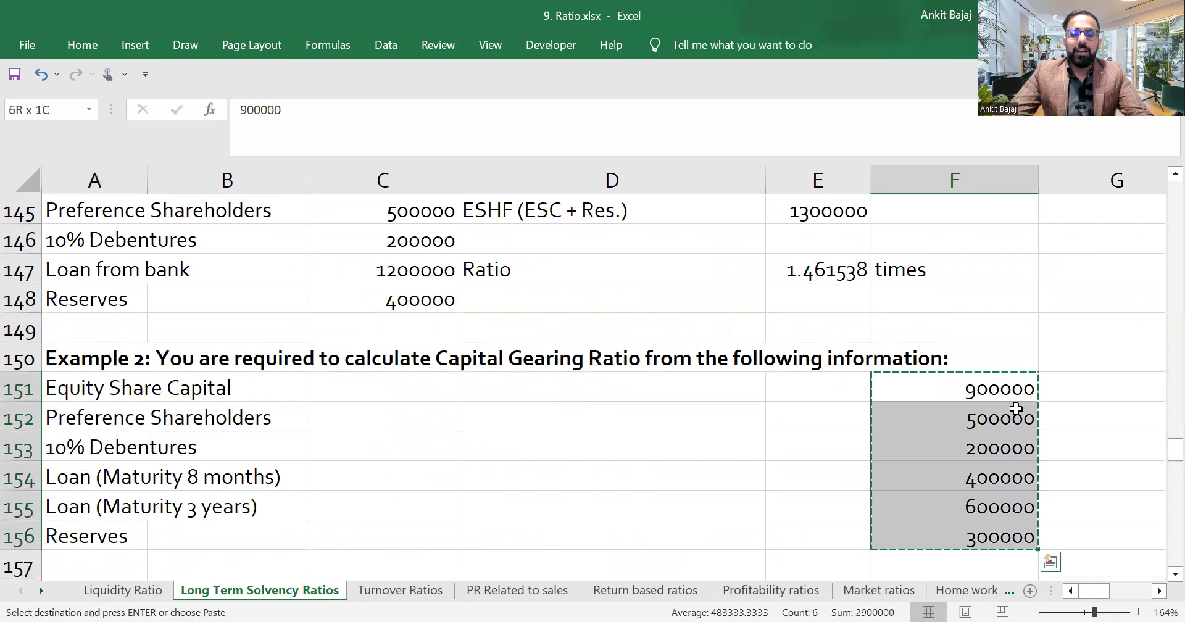
pyautogui.press('Left')
pyautogui.press('Left')
pyautogui.press('Left')
pyautogui.hotkey('ctrl', 'v')
# Examine Example 2's items and amounts row by row, comparing the 8-month loan with the 3-year loan
pyautogui.press('Left')
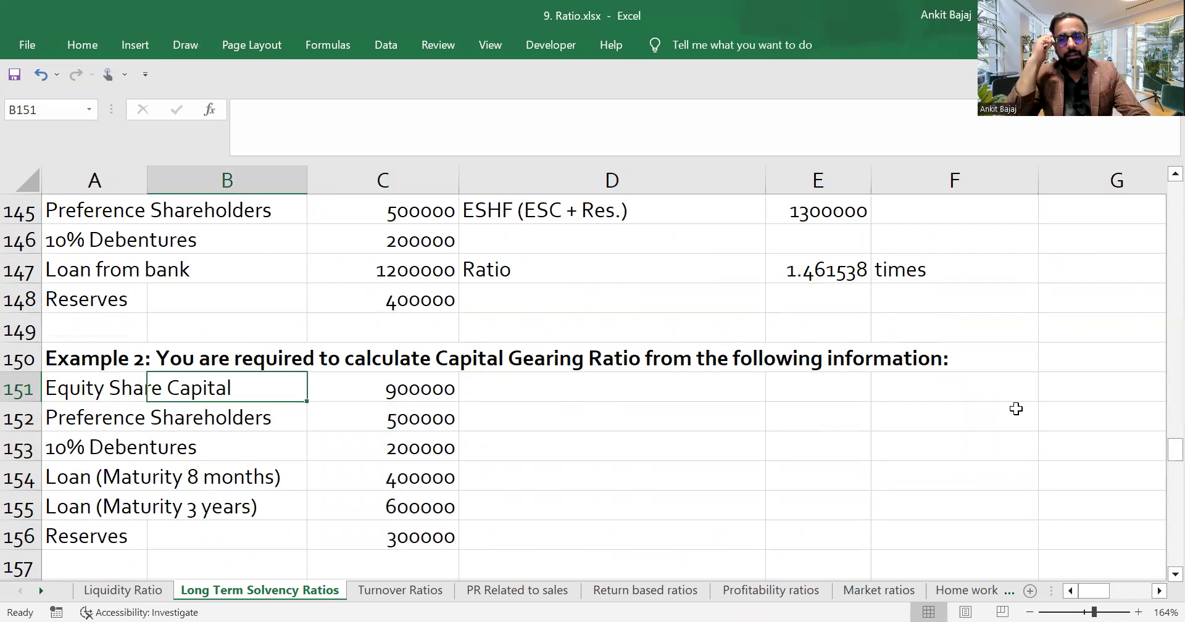
pyautogui.press('Left')
pyautogui.press('Right')
pyautogui.press('Right')
pyautogui.press('Down')
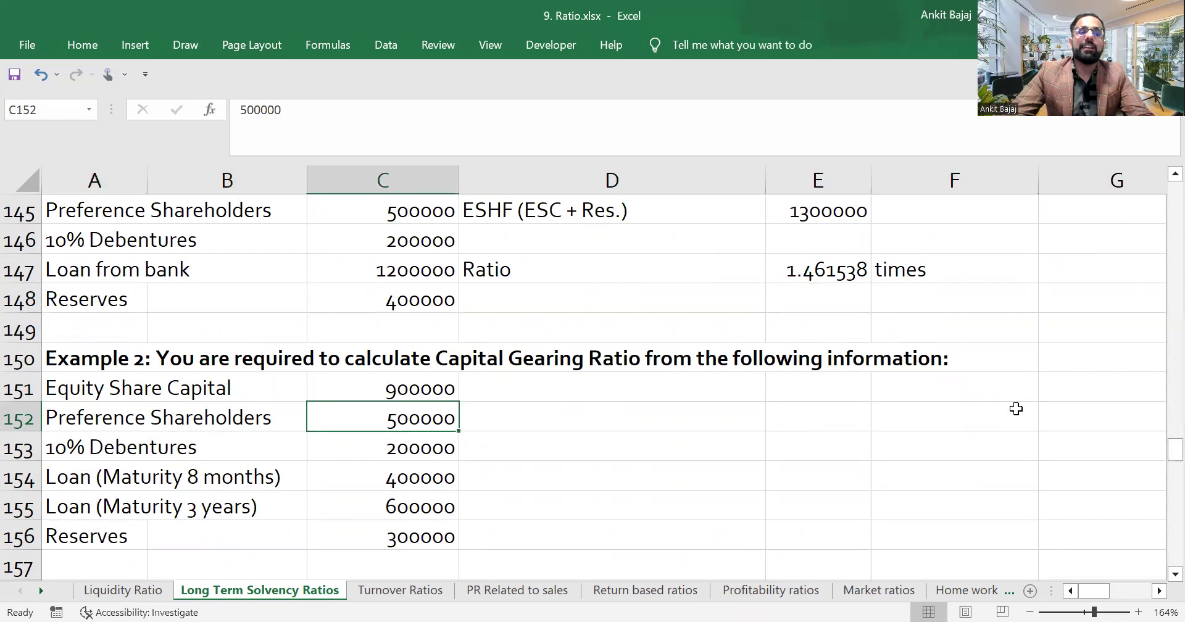
pyautogui.press('Down')
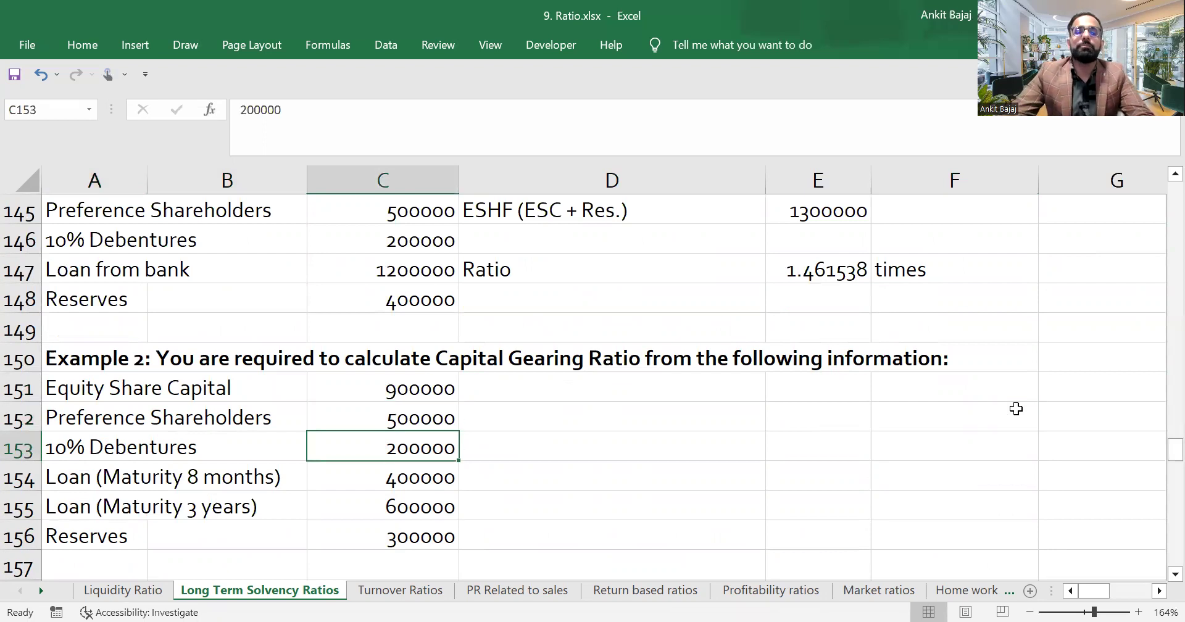
pyautogui.press('Down')
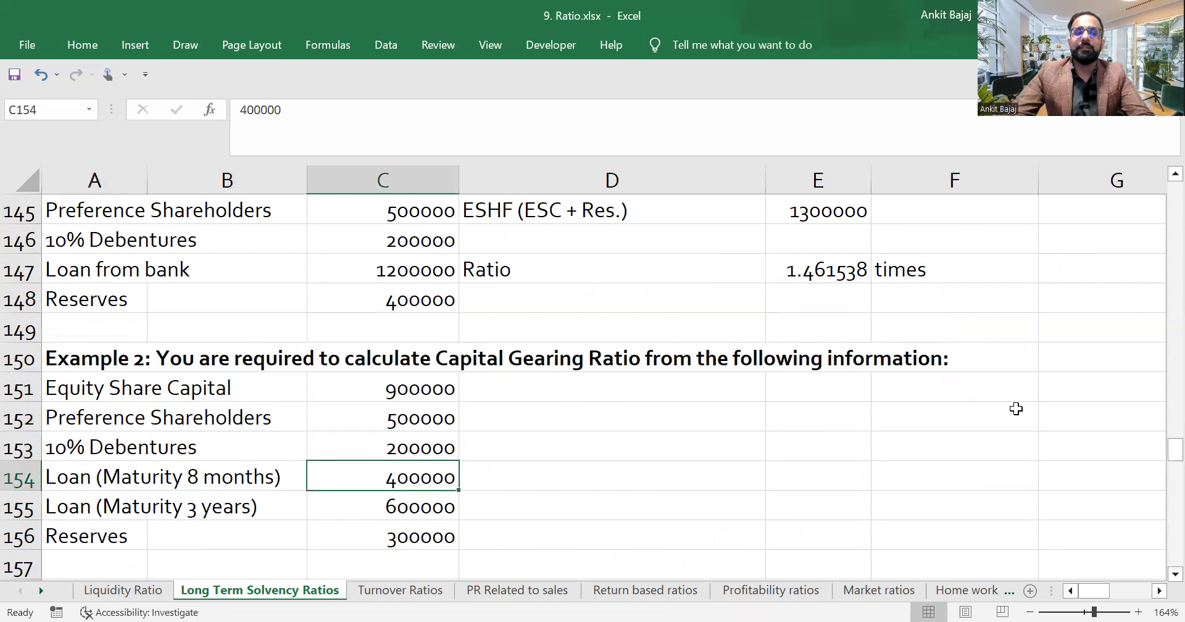
pyautogui.press('Left')
pyautogui.press('Left')
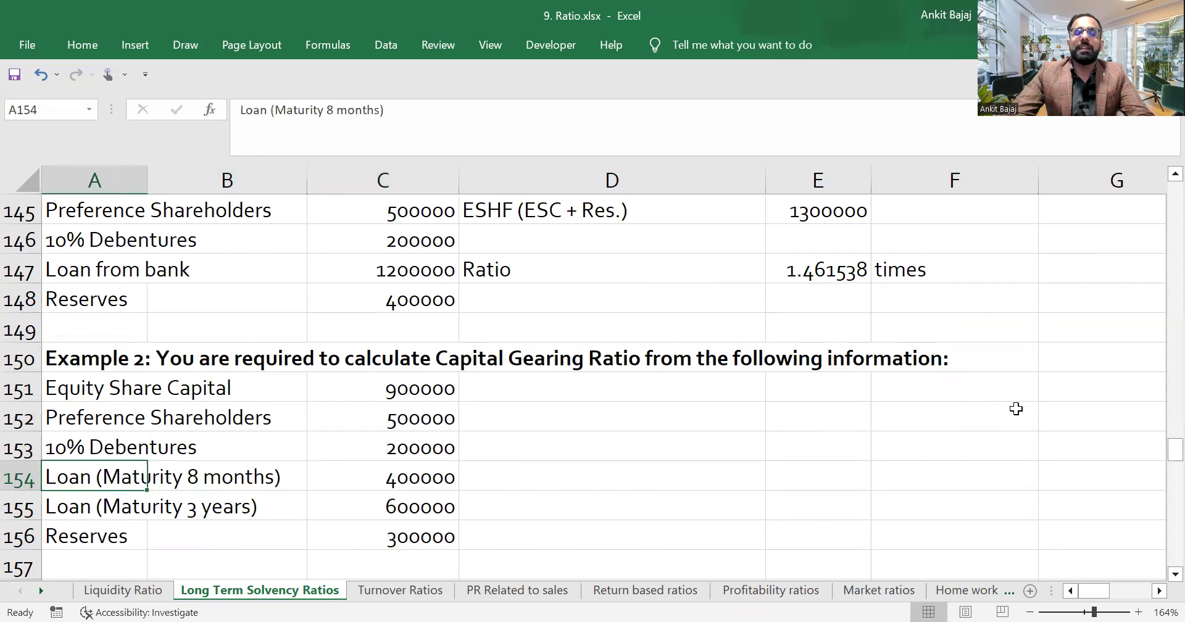
pyautogui.press('Down')
pyautogui.press('Down')
pyautogui.press('Up')
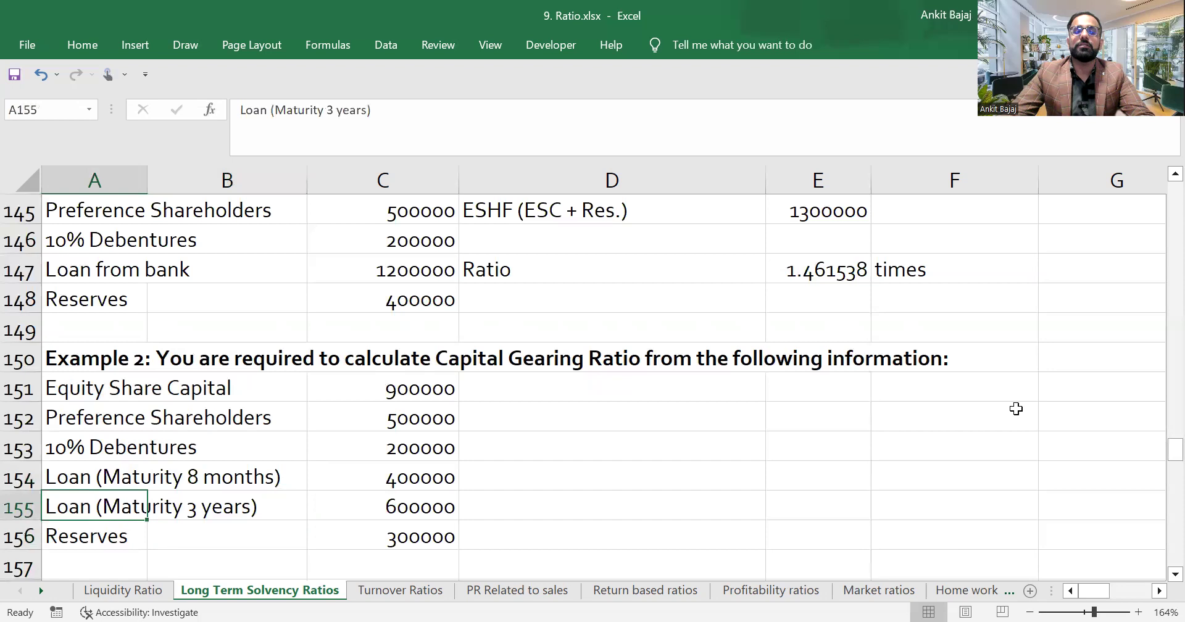
pyautogui.press('Right')
pyautogui.press('Right')
pyautogui.press('Down')
pyautogui.press('Left')
pyautogui.press('Left')
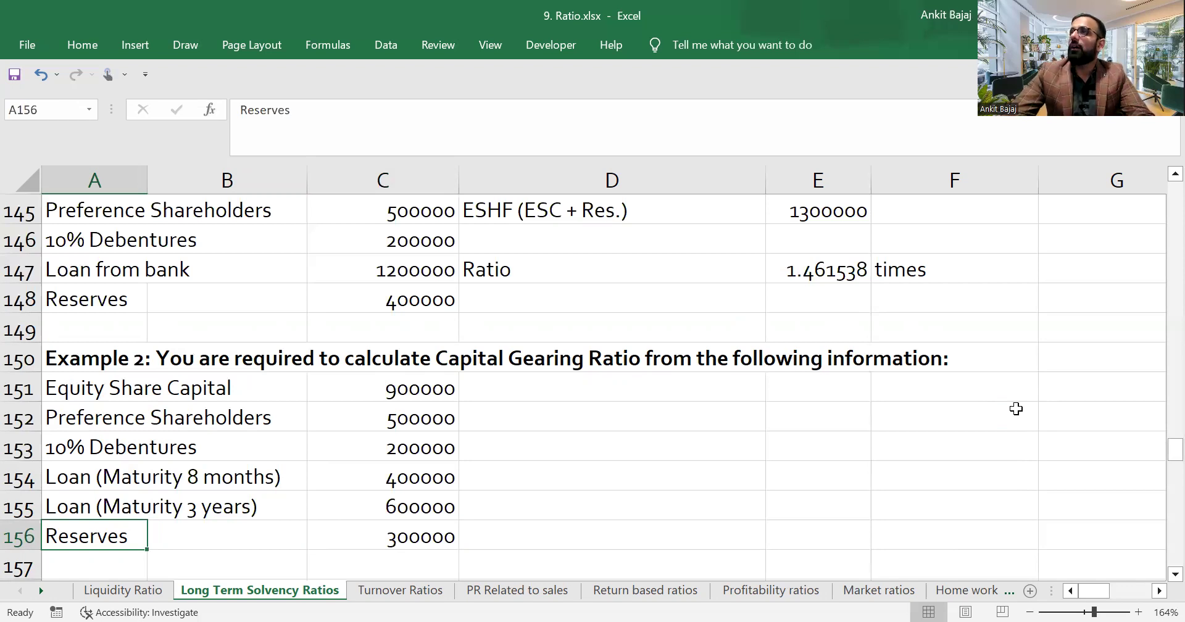
# Go back up to the Capital Gearing Ratio formula in row 140 and check which items belong in its numerator
pyautogui.press('Up')
pyautogui.press('Up')
pyautogui.press('Up')
pyautogui.press('Up')
pyautogui.press('Up')
pyautogui.press('Up')
pyautogui.press('Up')
pyautogui.press('Up')
pyautogui.press('Up')
pyautogui.press('Up')
pyautogui.press('Up')
pyautogui.press('Up')
pyautogui.press('Up')
pyautogui.press('Up')
pyautogui.press('Up')
pyautogui.press('Up')
pyautogui.press('Up')
pyautogui.press('Up')
pyautogui.press('Up')
pyautogui.press('Up')
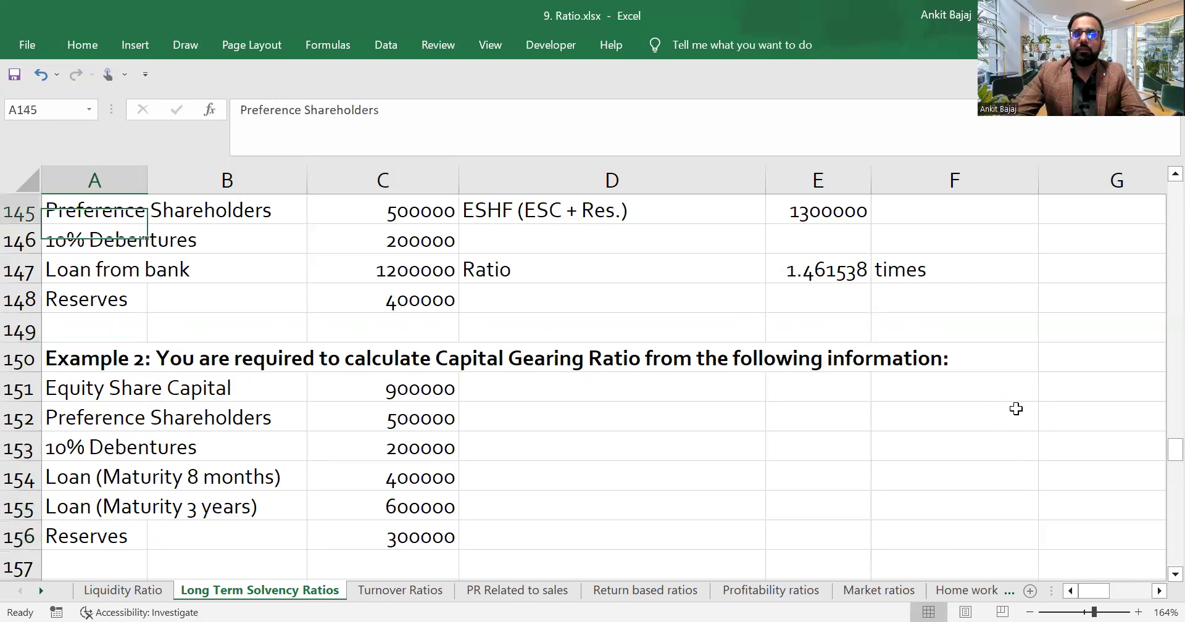
pyautogui.press('Down')
pyautogui.press('Down')
pyautogui.press('Down')
pyautogui.press('Down')
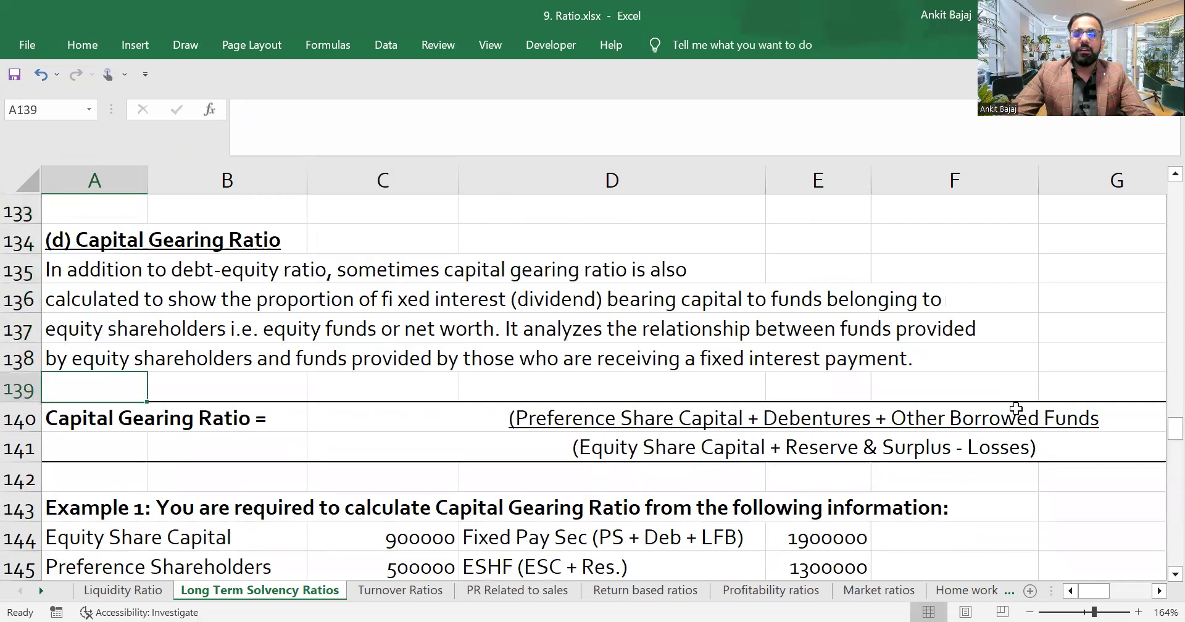
pyautogui.press('Right')
pyautogui.press('Right')
pyautogui.press('Right')
pyautogui.press('Down')
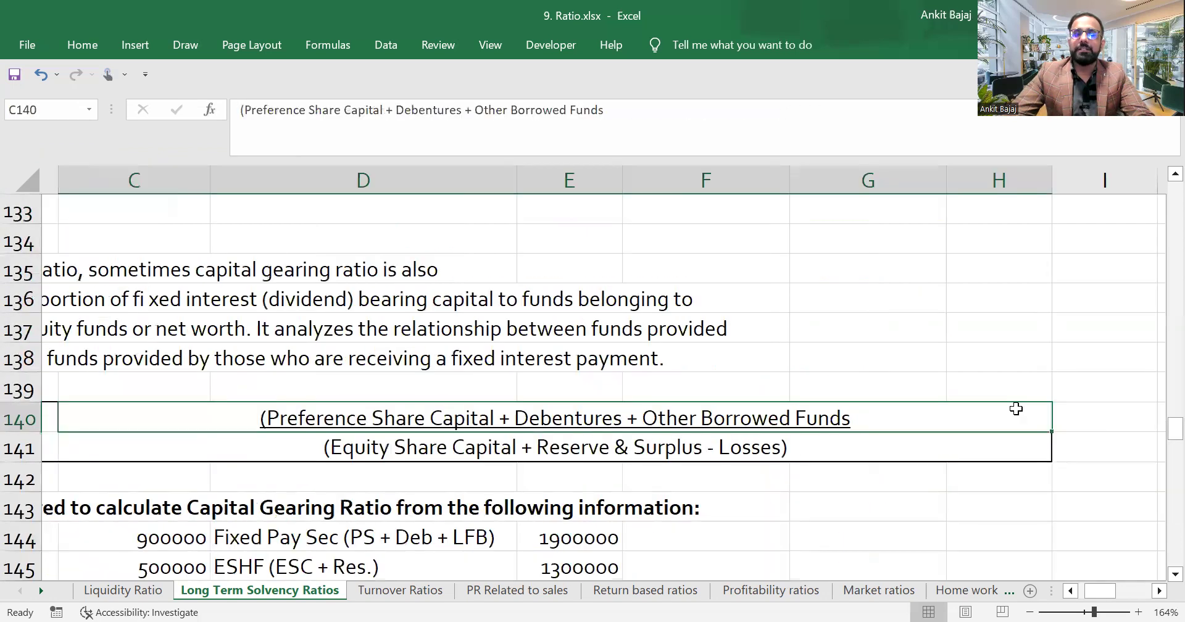
# Make the "Loan (Maturity 8 months)" label in A154 bold and give its cell a yellow fill
pyautogui.press('Left')
pyautogui.press('Left')
pyautogui.press('Down')
pyautogui.press('Down')
pyautogui.press('Down')
pyautogui.press('Down')
pyautogui.press('Down')
pyautogui.press('Down')
pyautogui.press('Down')
pyautogui.press('Down')
pyautogui.press('Down')
pyautogui.press('Down')
pyautogui.press('Down')
pyautogui.press('Down')
pyautogui.press('Down')
pyautogui.press('Down')
pyautogui.press('Down')
pyautogui.press('Down')
pyautogui.press('Down')
pyautogui.press('Down')
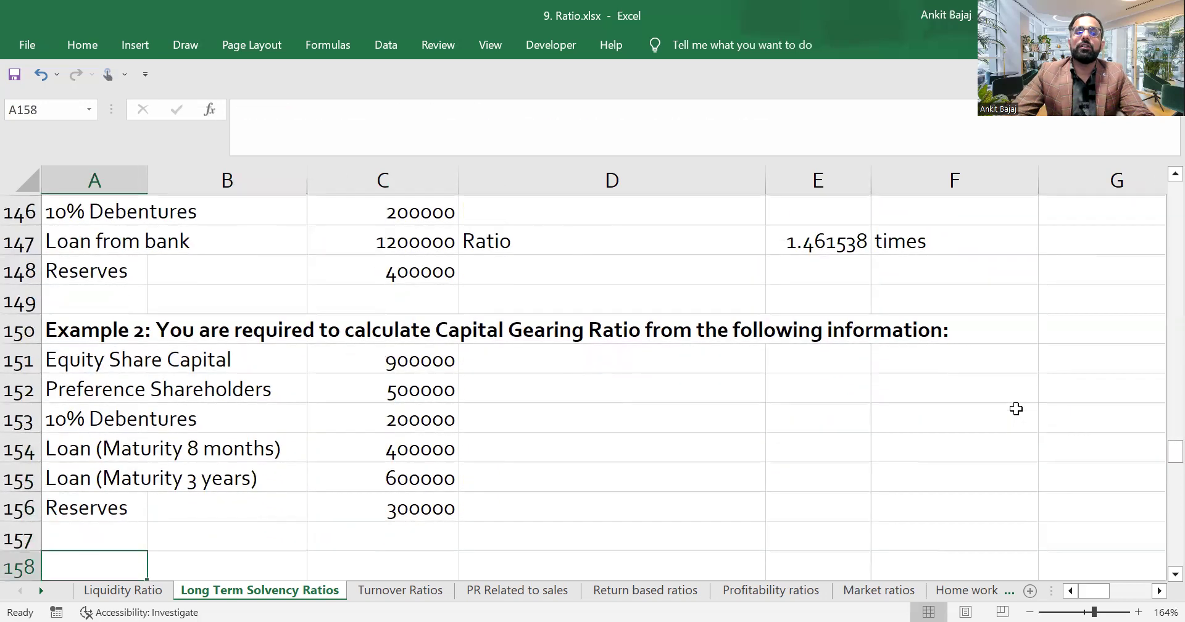
pyautogui.press('Up')
pyautogui.press('Up')
pyautogui.press('Up')
pyautogui.press('Up')
pyautogui.hotkey('ctrl', 'b')
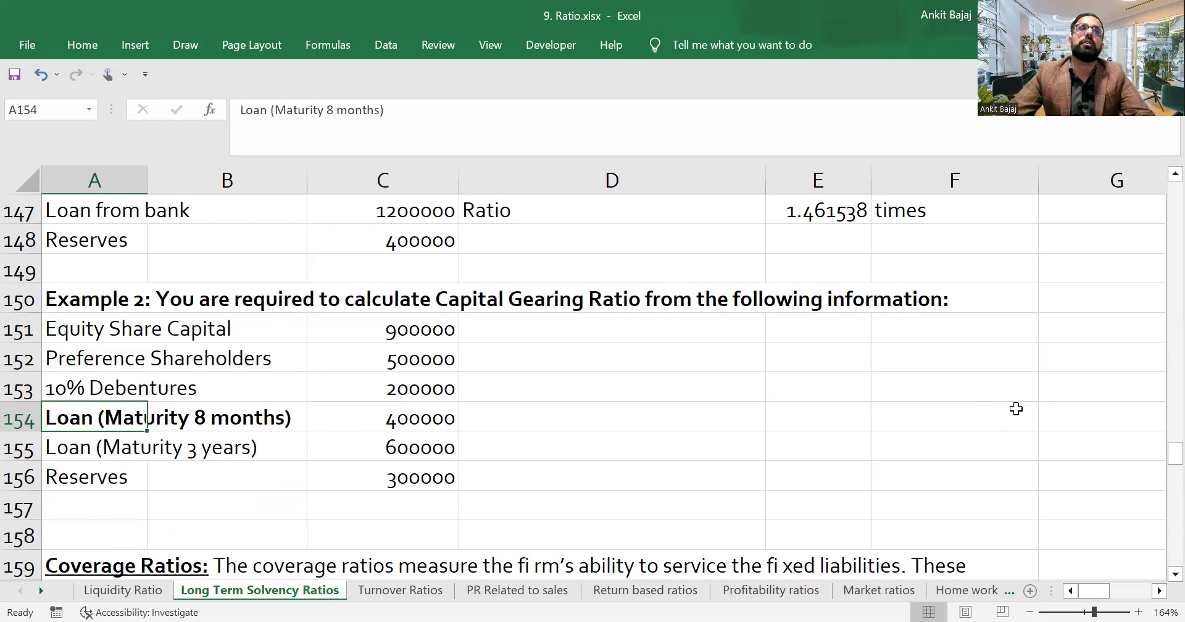
pyautogui.press('Down')
pyautogui.press('Up')
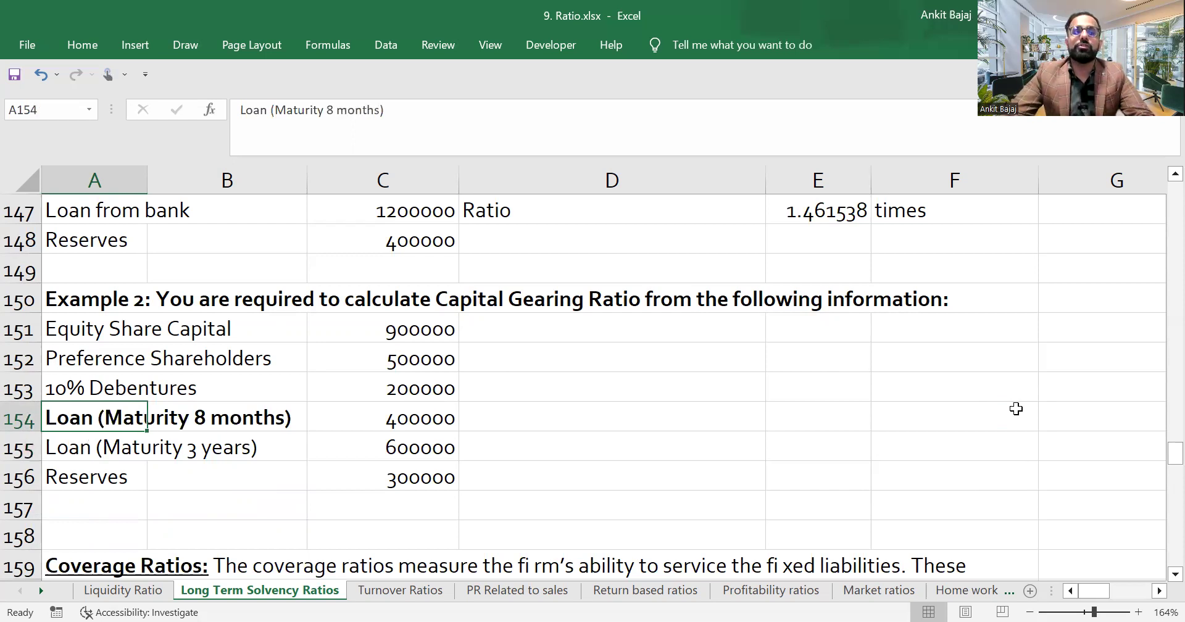
pyautogui.click(82, 53)
pyautogui.click(223, 109)
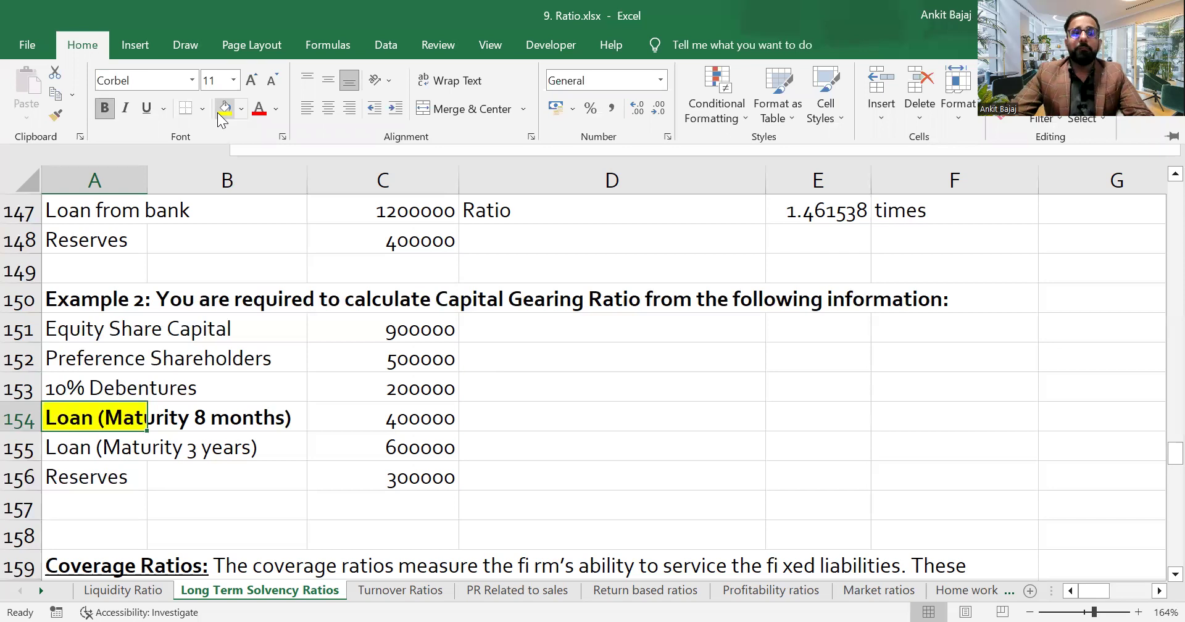
pyautogui.click(612, 382)
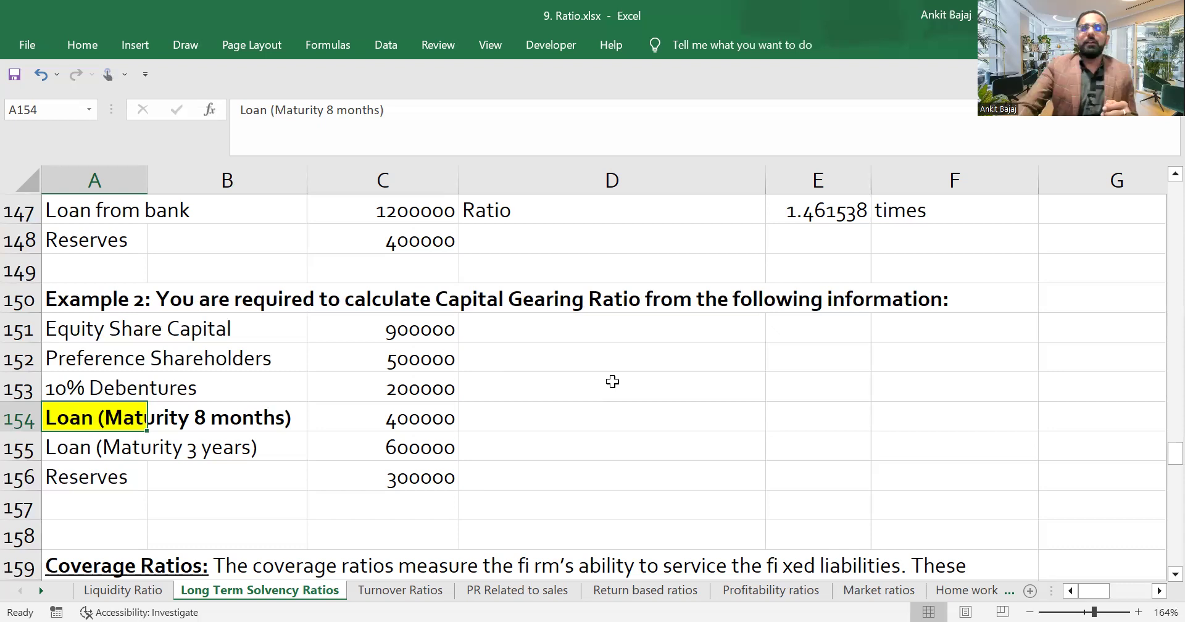
# Enter the label "Turnover" in L152, in the blank area beyond Example 2
pyautogui.press('Right')
pyautogui.press('Right')
pyautogui.press('Right')
pyautogui.press('Right')
pyautogui.press('Right')
pyautogui.press('Right')
pyautogui.press('Right')
pyautogui.press('Right')
pyautogui.press('Right')
pyautogui.press('Right')
pyautogui.press('Right')
pyautogui.press('Right')
pyautogui.press('Right')
pyautogui.press('Right')
pyautogui.press('Right')
pyautogui.press('Right')
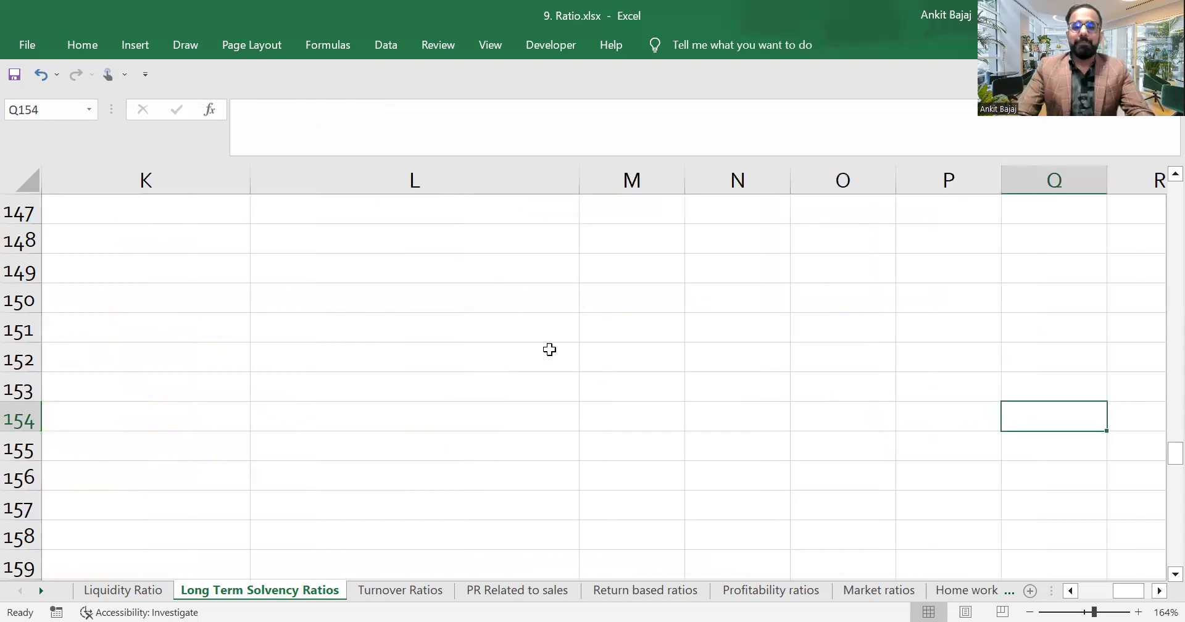
pyautogui.press('Left')
pyautogui.press('Left')
pyautogui.press('Left')
pyautogui.press('Left')
pyautogui.press('Up')
pyautogui.press('Up')
pyautogui.press('Left')
pyautogui.write('To')
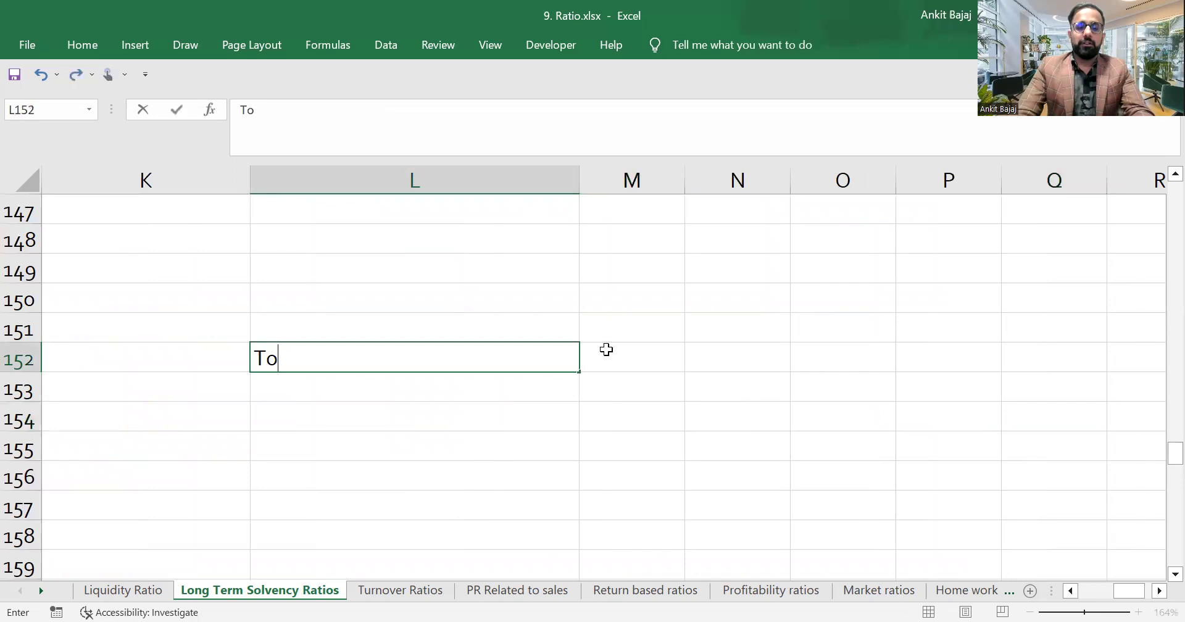
pyautogui.press('BackSpace')
pyautogui.write('urnover')
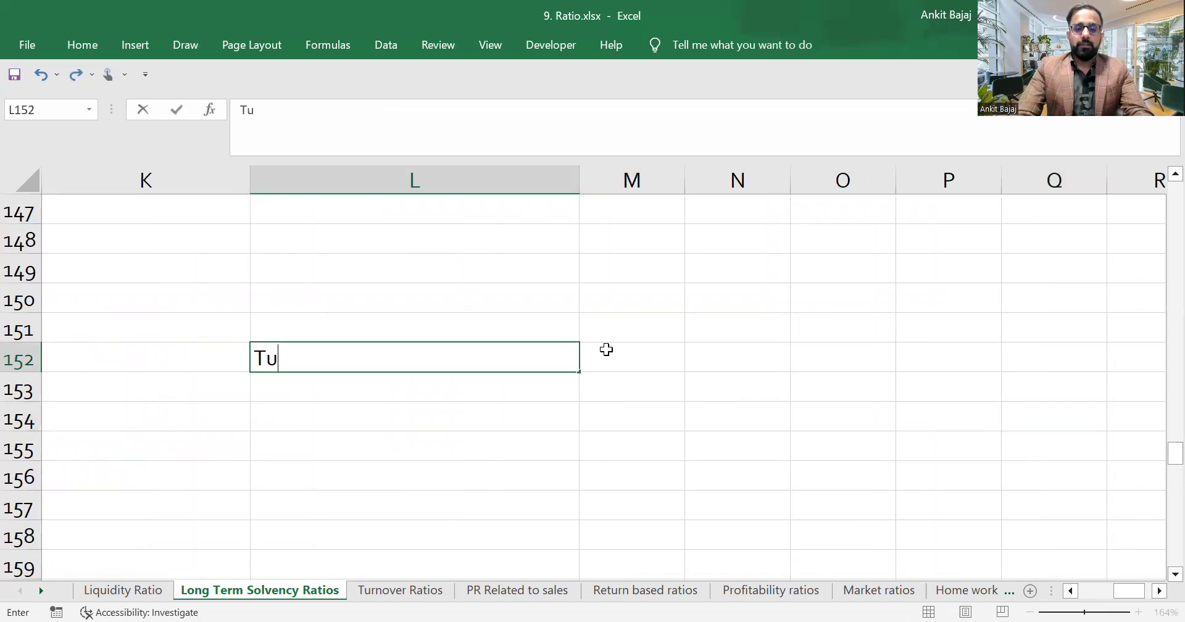
pyautogui.press('Return')
# Enter the turnover amount 100 in M152 and its unit "crore" in N152
pyautogui.press('Right')
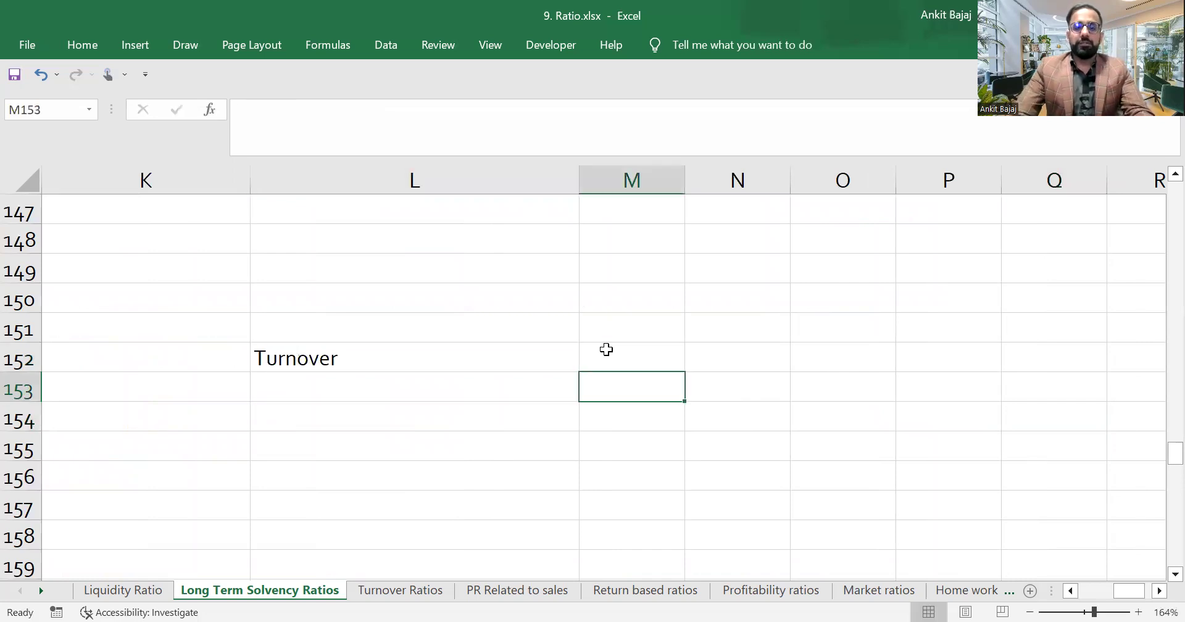
pyautogui.press('Up')
pyautogui.write('100')
pyautogui.press('Return')
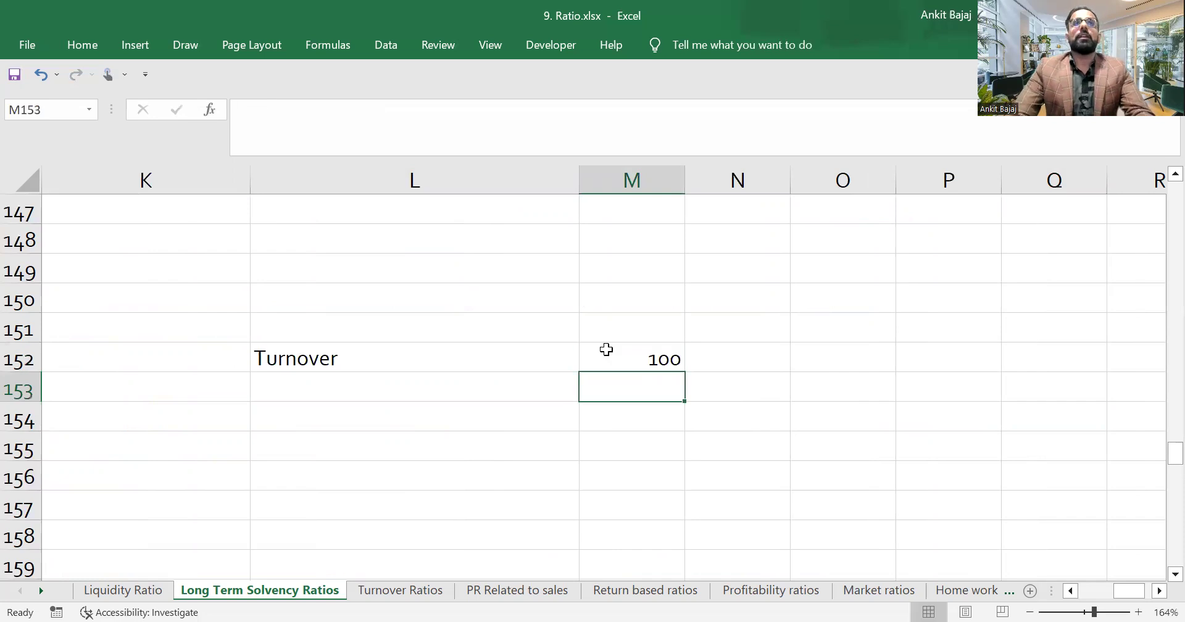
pyautogui.press('Up')
pyautogui.press('Right')
pyautogui.write('crore')
pyautogui.press('Return')
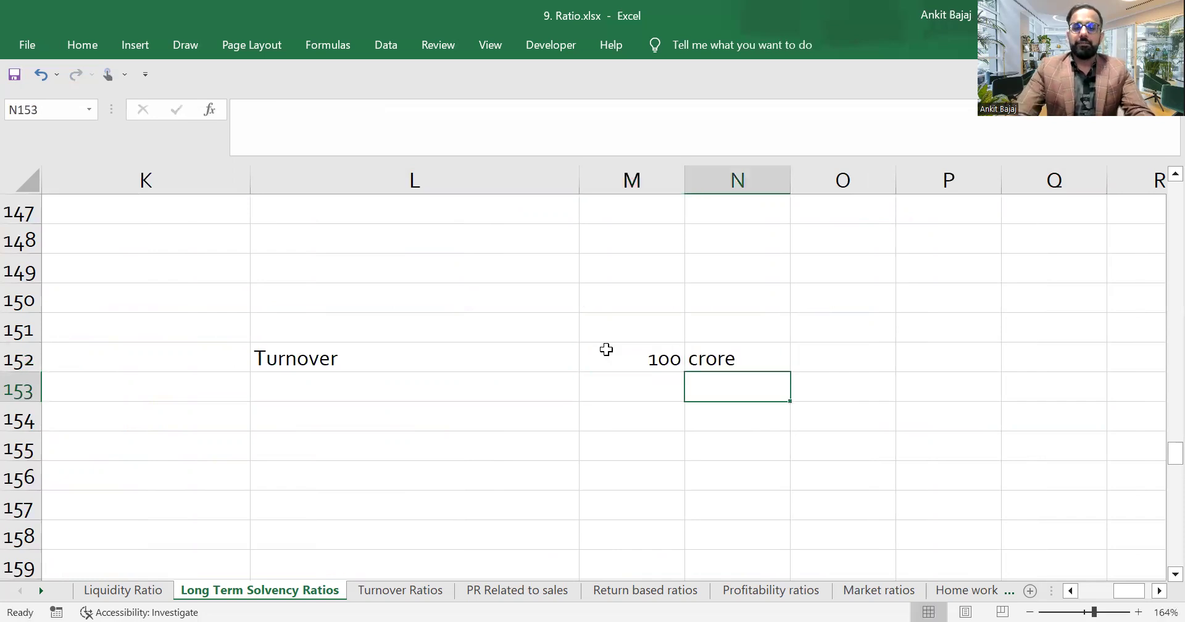
# Enter the label "OD/WCT (20% x 100)" in L153, below Turnover
pyautogui.press('Left')
pyautogui.press('Left')
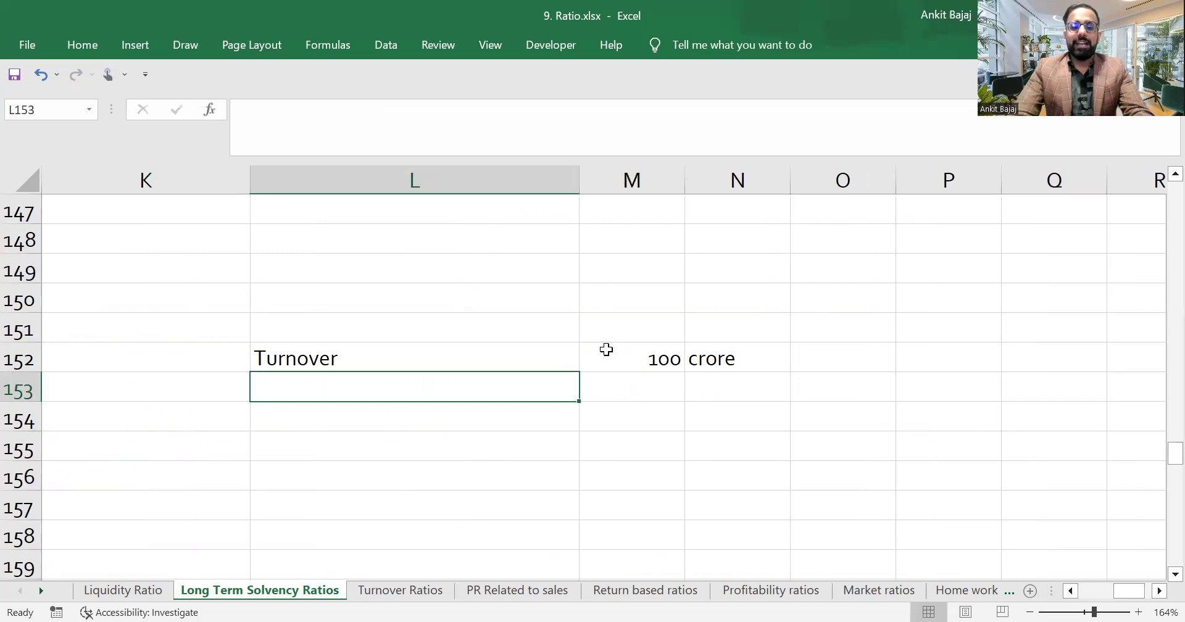
pyautogui.write('OD/')
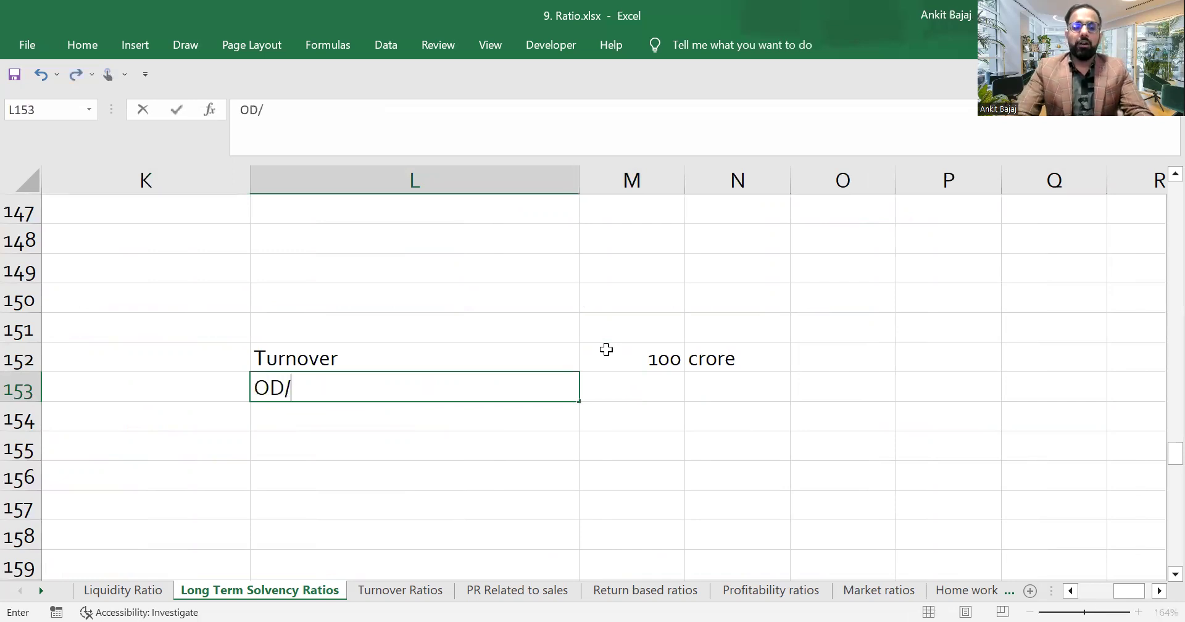
pyautogui.write('WCT ')
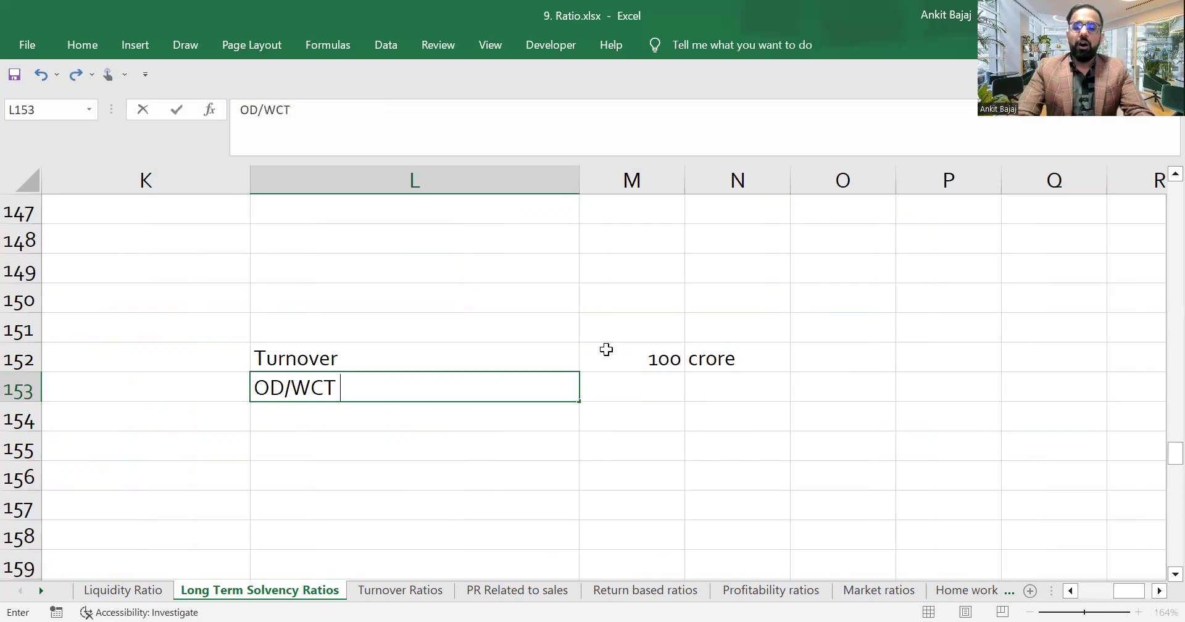
pyautogui.write('(20%')
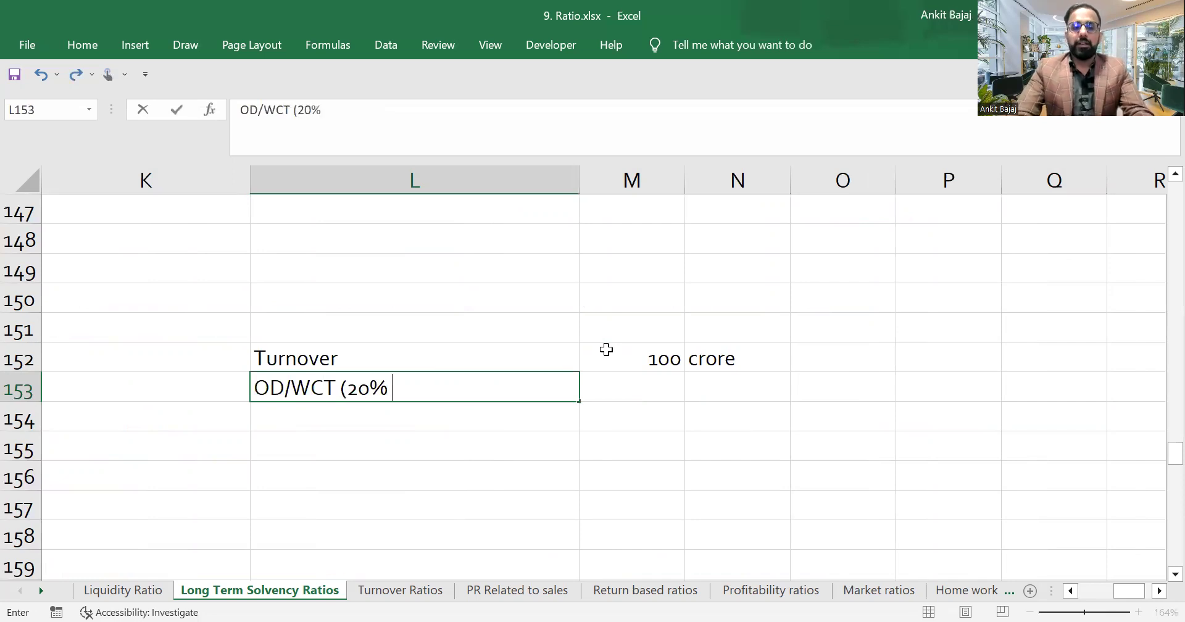
pyautogui.write(' x')
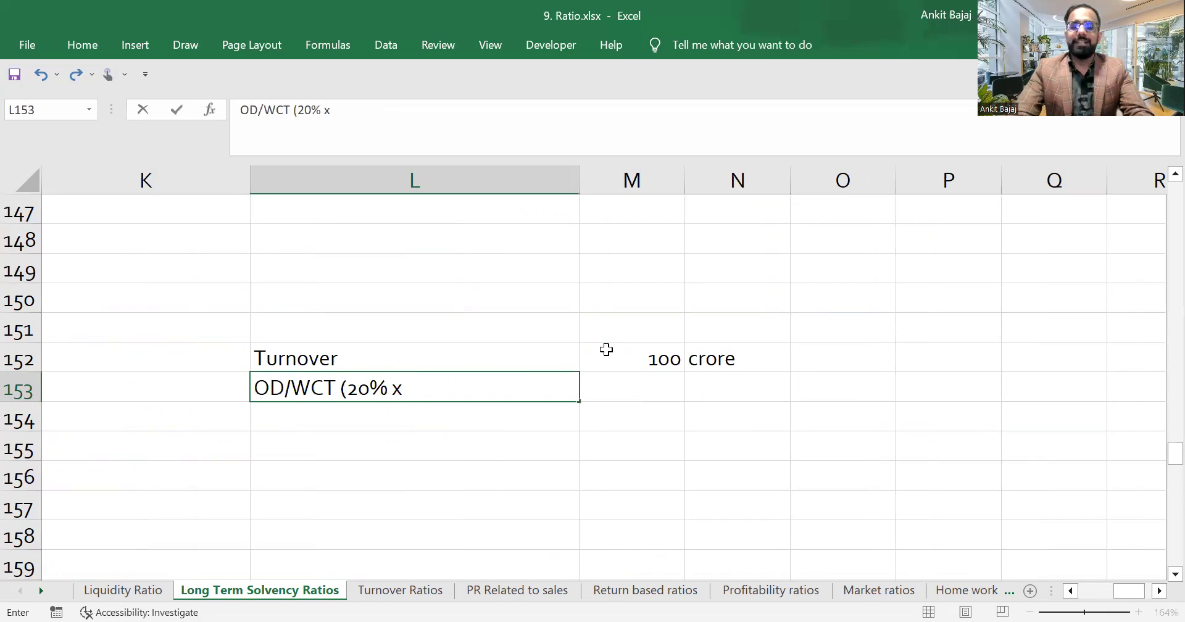
pyautogui.write(' 100')
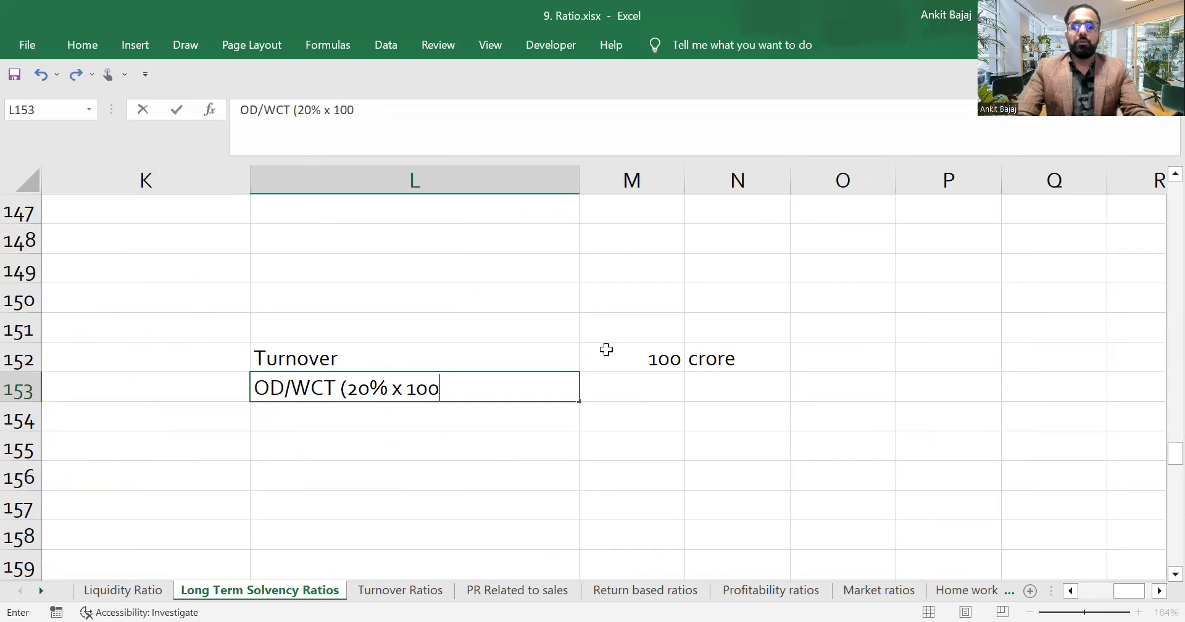
pyautogui.write(')')
pyautogui.press('Return')
# Enter the OD/WCT amount 20 in M153 and its unit "crore" in N153
pyautogui.press('Right')
pyautogui.press('Right')
pyautogui.press('Up')
pyautogui.press('Left')
pyautogui.write('20')
pyautogui.press('Return')
pyautogui.press('Right')
pyautogui.press('Up')
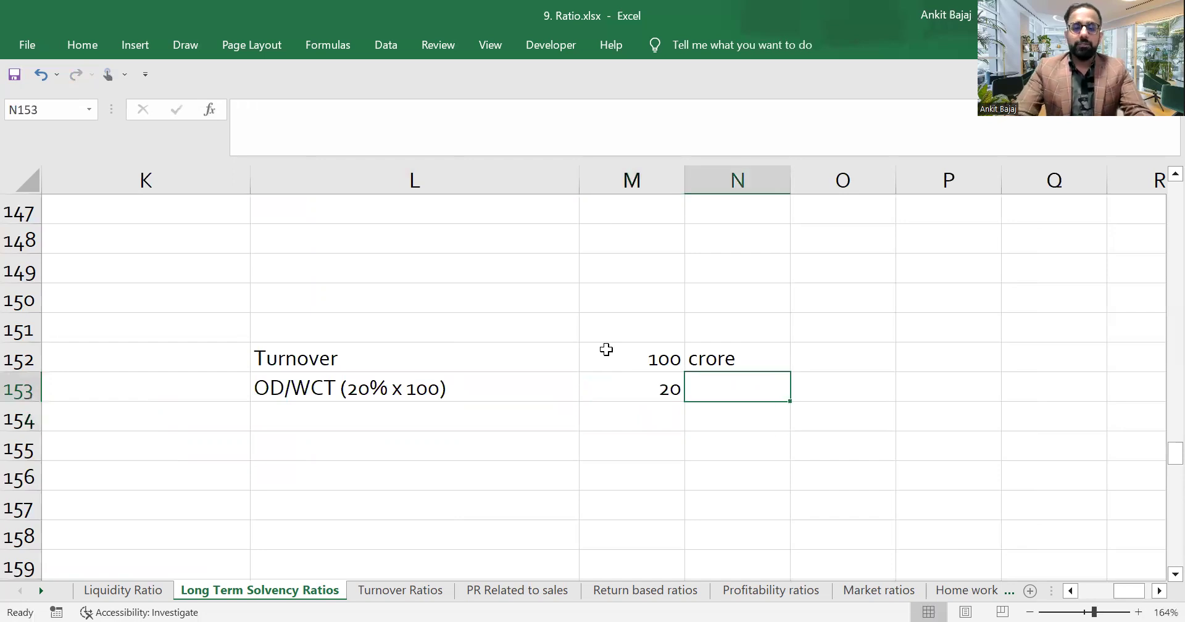
pyautogui.write('crore')
pyautogui.press('Return')
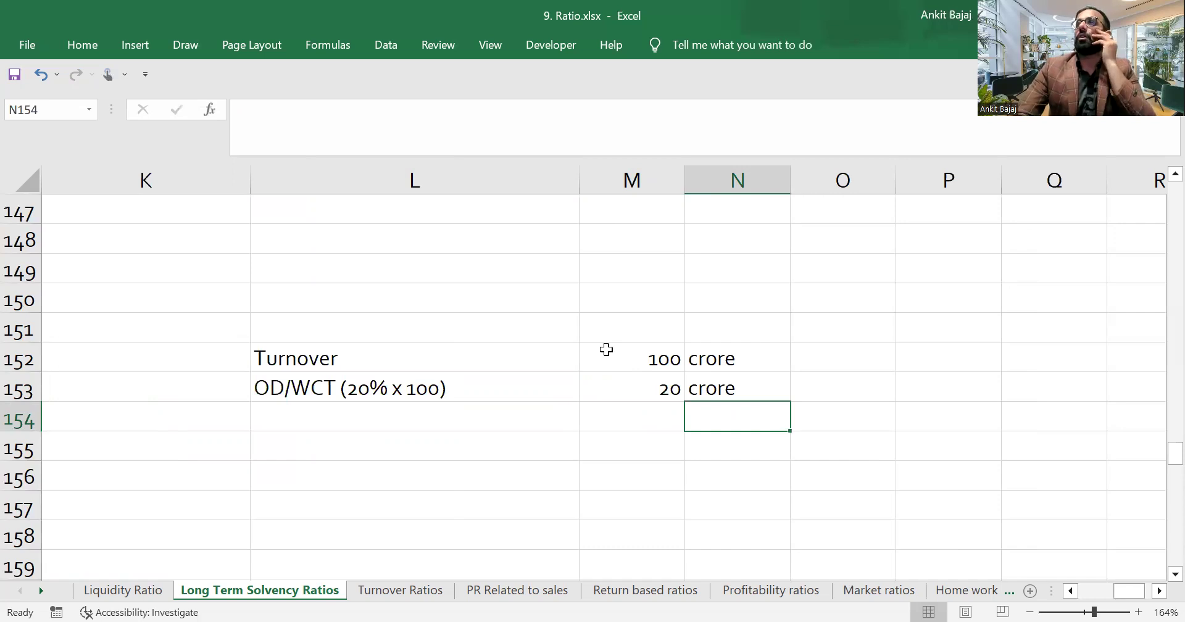
pyautogui.press('Down')
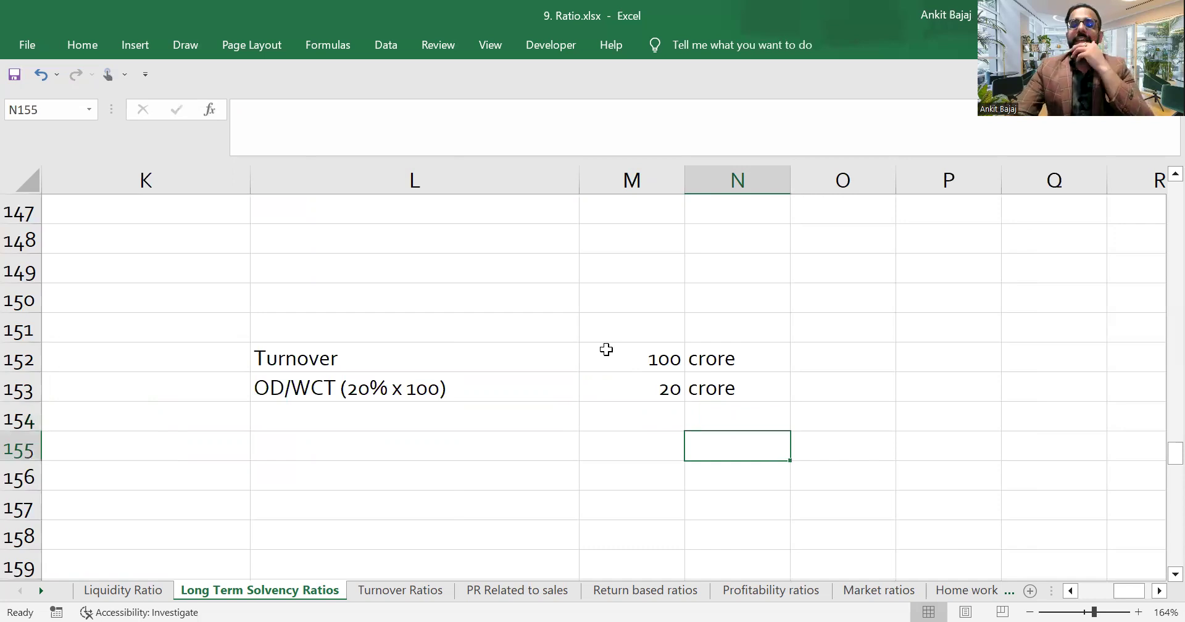
# Enter the label "1 Quarter" in L155, leaving a blank row below the OD/WCT line
pyautogui.press('Up')
pyautogui.press('Left')
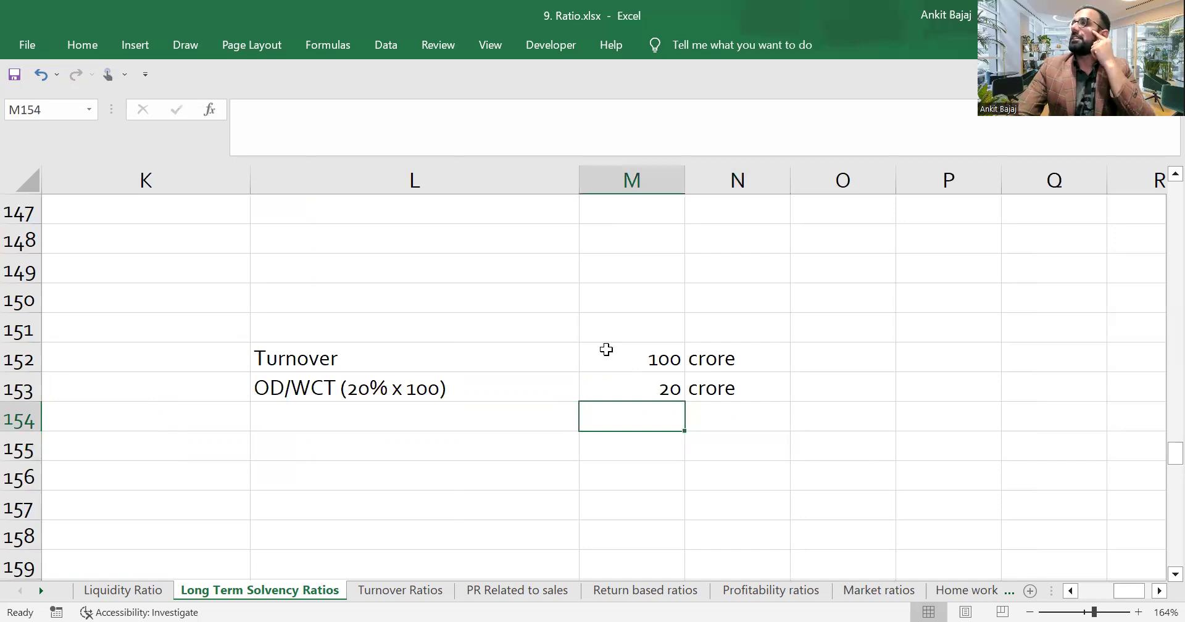
pyautogui.press('Down')
pyautogui.press('Left')
pyautogui.write('1 Quarte')
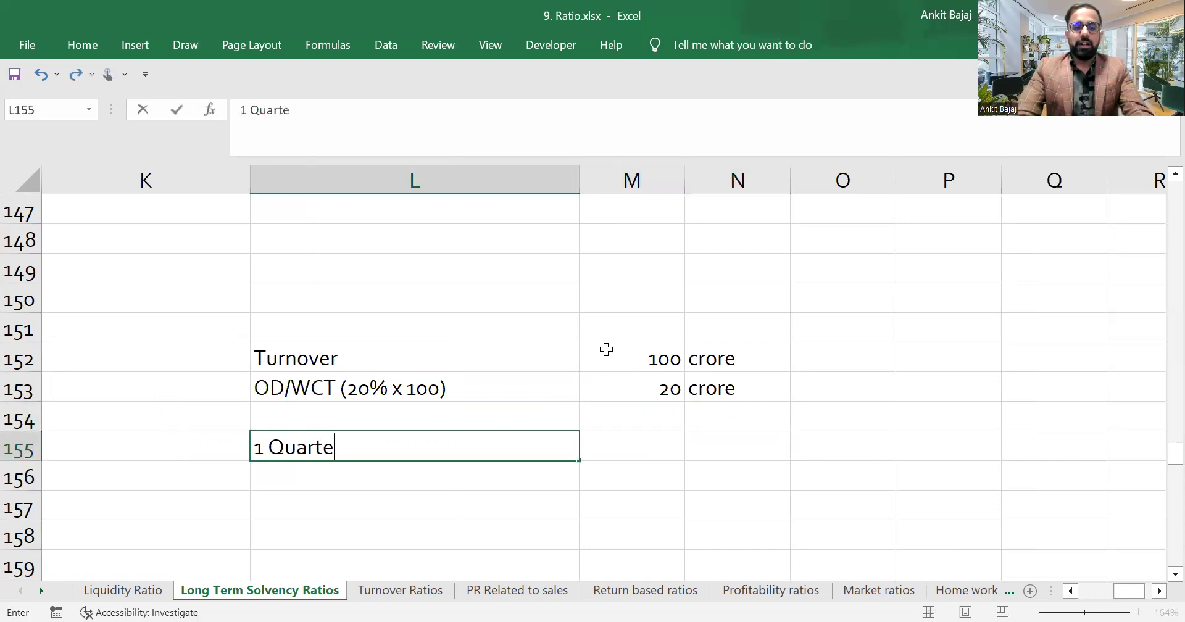
pyautogui.write('r')
pyautogui.press('Return')
# Enter the first quarter's amount 10 in M155 and its unit "crore" in N155
pyautogui.press('Up')
pyautogui.press('Right')
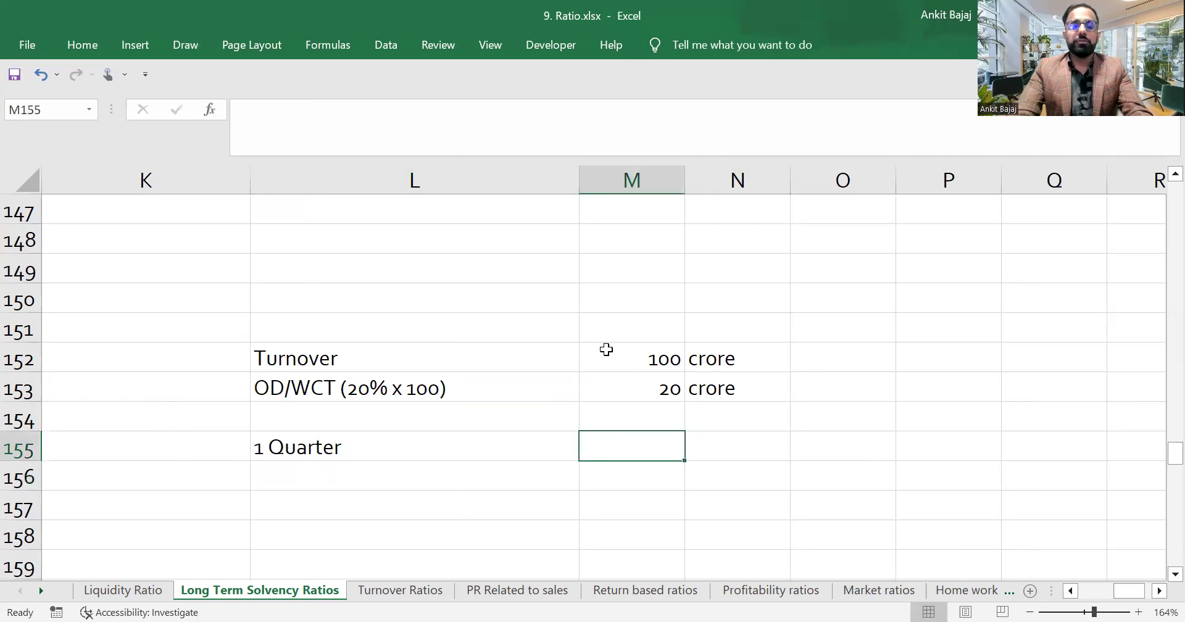
pyautogui.write('10')
pyautogui.press('Return')
pyautogui.press('Right')
pyautogui.press('Up')
pyautogui.write('crore')
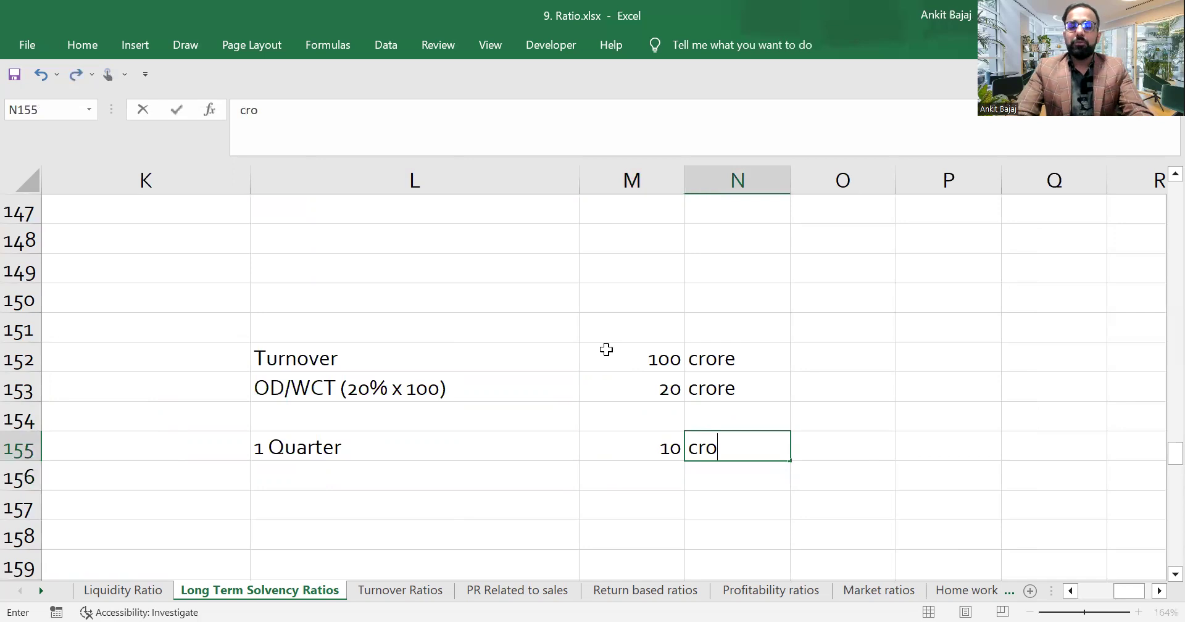
pyautogui.press('Return')
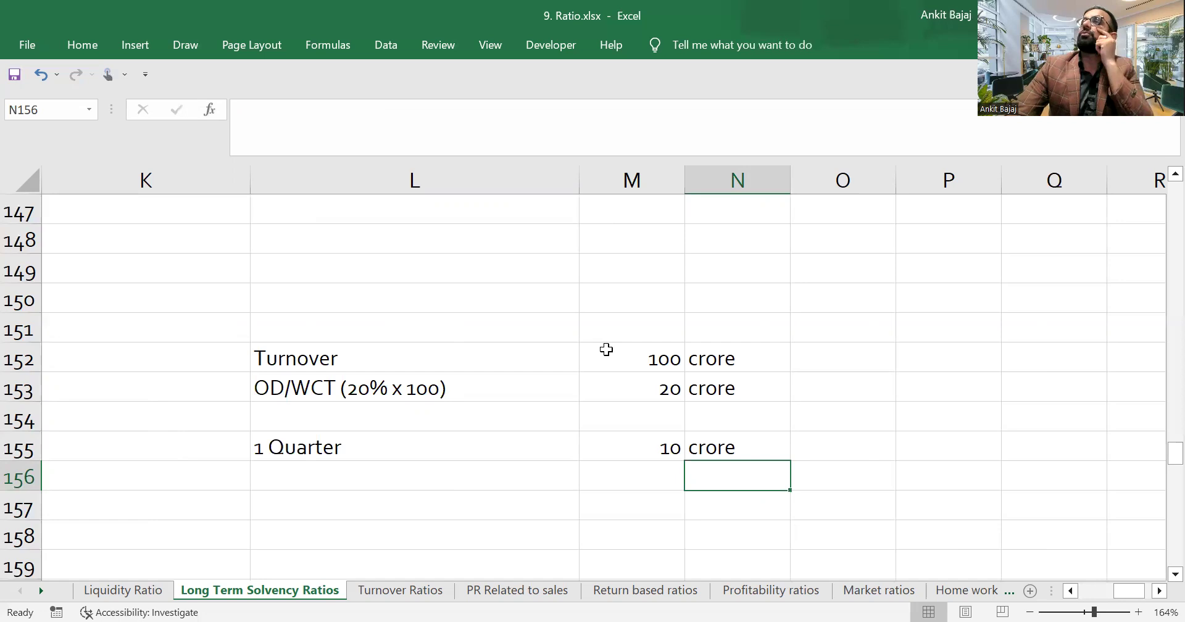
# Enter the label "2 Quarter" in L156, directly below the first quarter
pyautogui.press('Left')
pyautogui.press('Left')
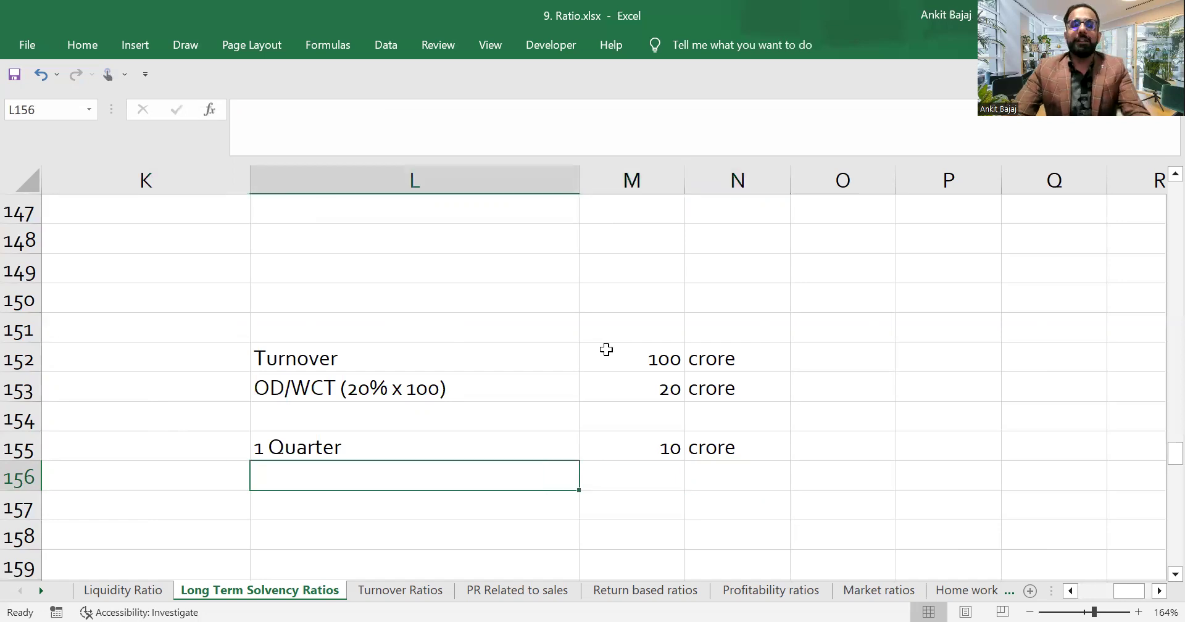
pyautogui.write('2 Qua')
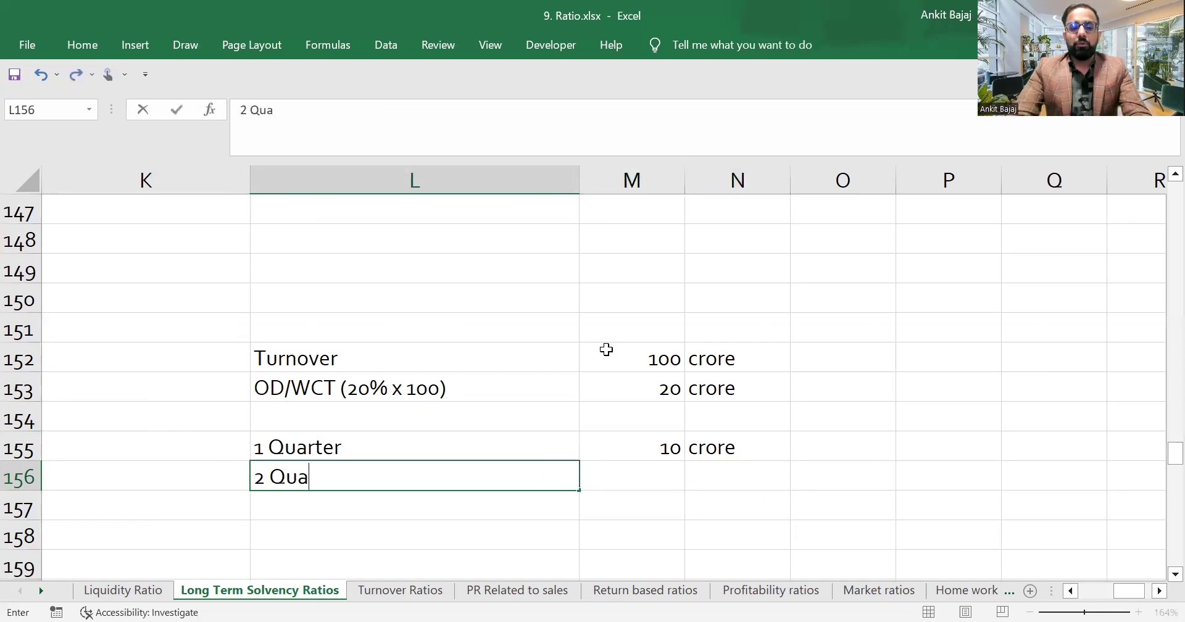
pyautogui.write('rter')
pyautogui.press('Return')
# Enter -10 in M156 as the second quarter's amount
pyautogui.press('Right')
pyautogui.press('Up')
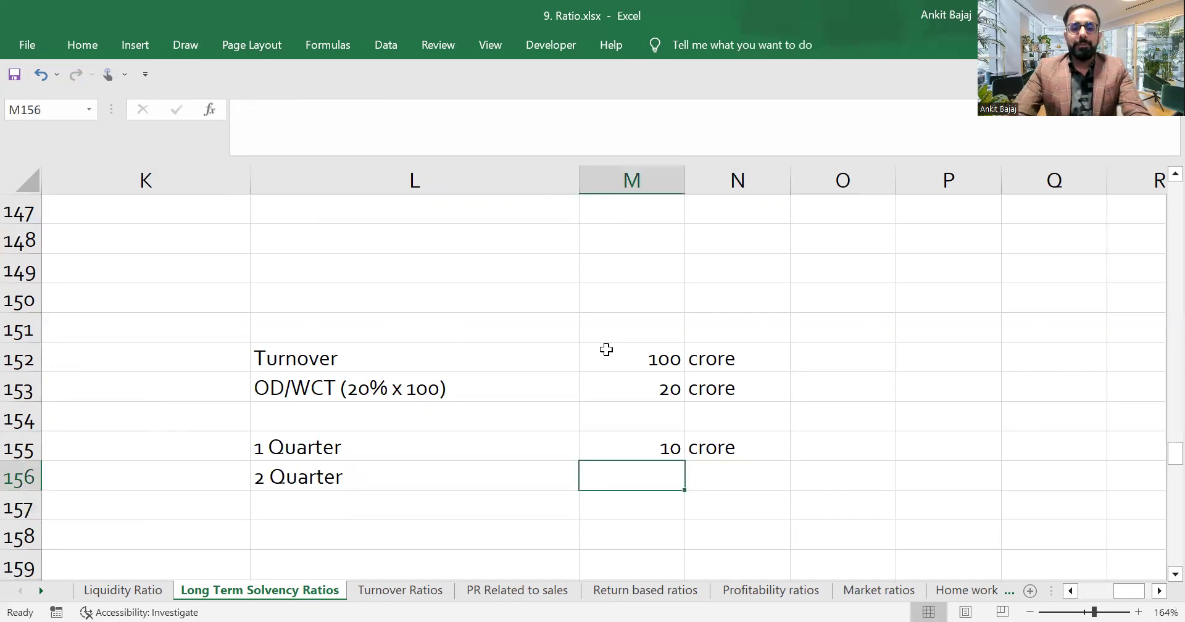
pyautogui.write('1')
pyautogui.press('BackSpace')
pyautogui.write('-10')
pyautogui.press('Return')
pyautogui.press('Right')
pyautogui.press('Up')
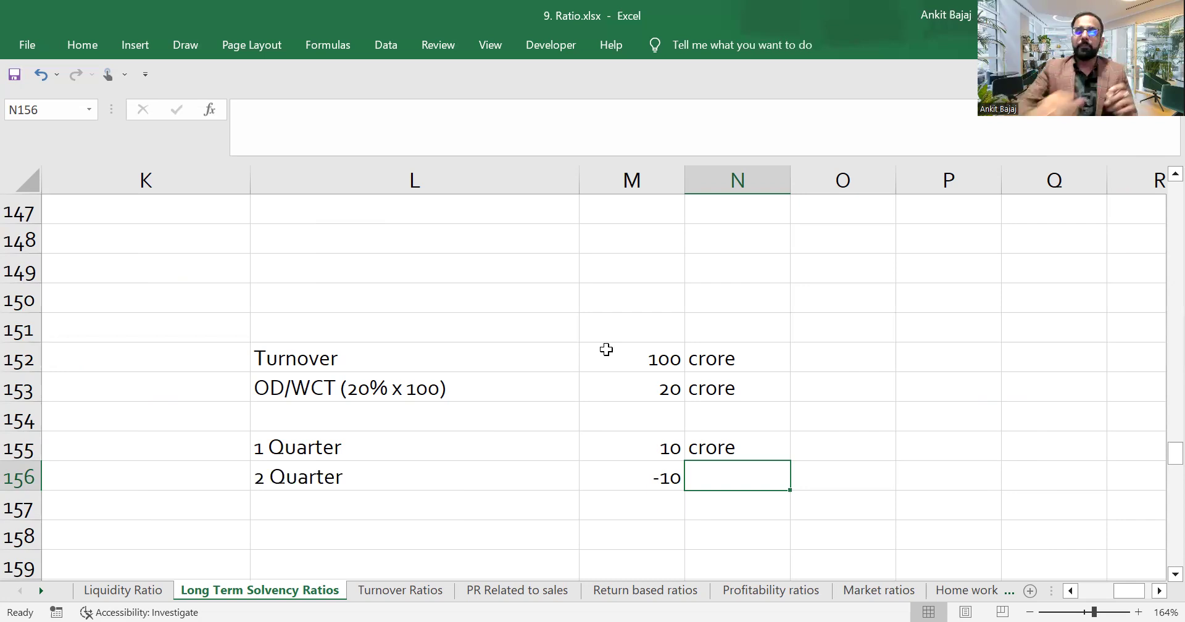
# Copy Example 1's working labels from D144:D147 and paste them into Example 2 starting at D151
pyautogui.press('Left')
pyautogui.press('Left')
pyautogui.press('Left')
pyautogui.press('Left')
pyautogui.press('Left')
pyautogui.press('Left')
pyautogui.press('Left')
pyautogui.press('Left')
pyautogui.press('Left')
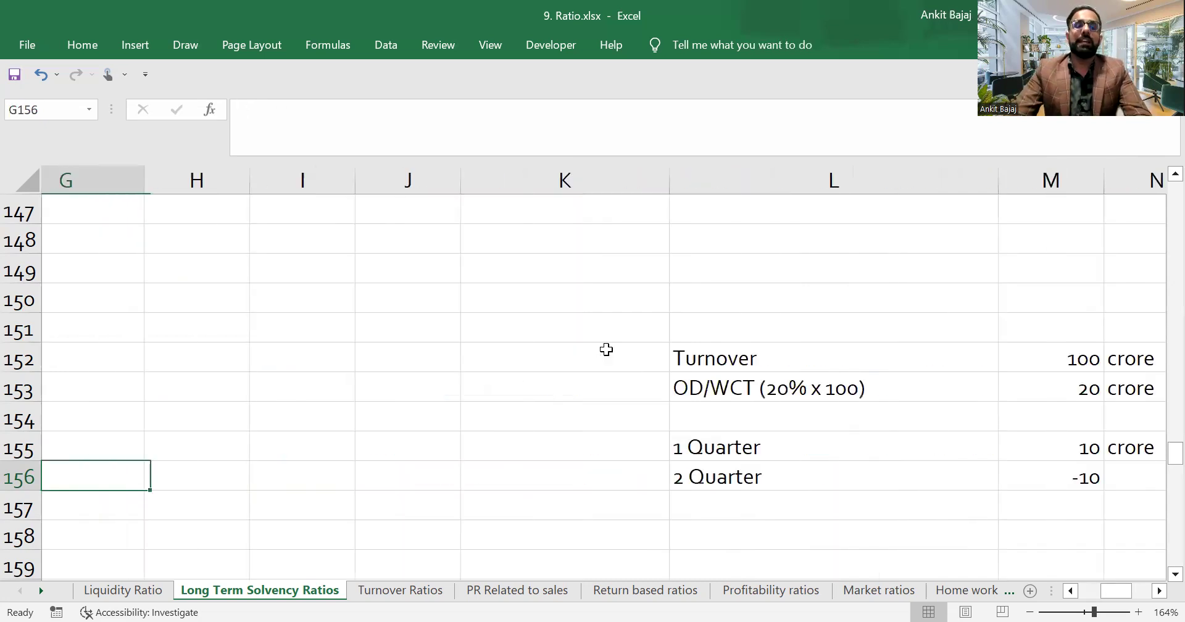
pyautogui.press('Up')
pyautogui.press('Up')
pyautogui.press('Left')
pyautogui.press('Left')
pyautogui.press('Left')
pyautogui.press('Left')
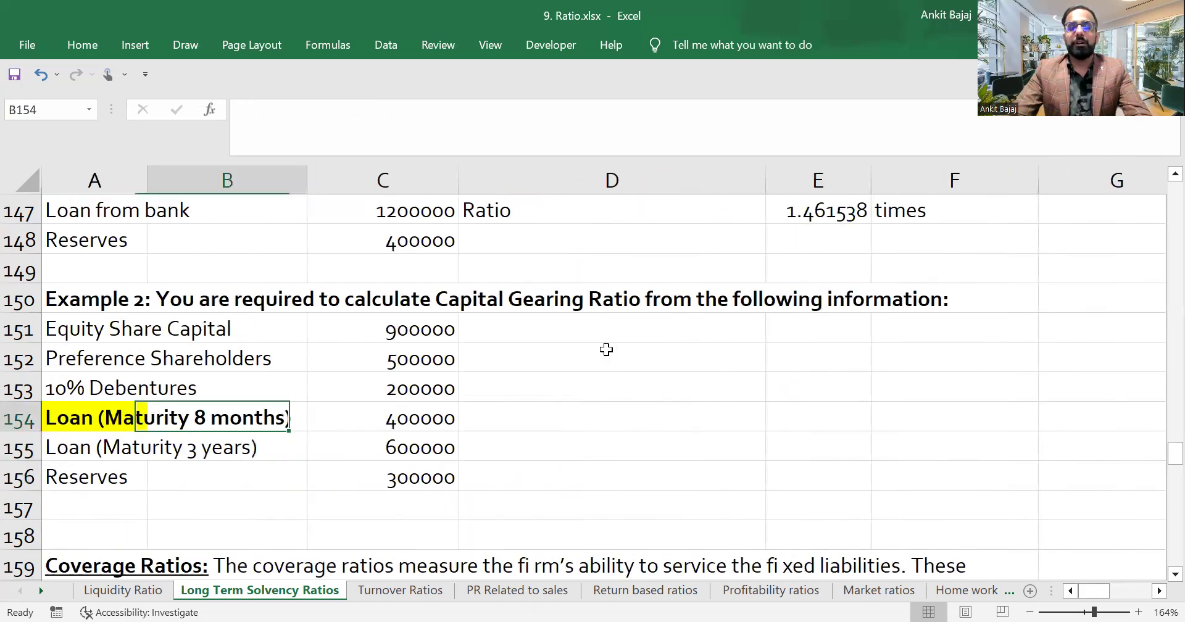
pyautogui.press('Right')
pyautogui.press('Right')
pyautogui.press('Right')
pyautogui.press('Right')
pyautogui.press('Up')
pyautogui.press('Up')
pyautogui.press('Up')
pyautogui.press('Up')
pyautogui.press('Up')
pyautogui.press('Up')
pyautogui.press('Up')
pyautogui.press('Left')
pyautogui.press('Left')
pyautogui.press('Up')
pyautogui.press('Up')
pyautogui.press('Up')
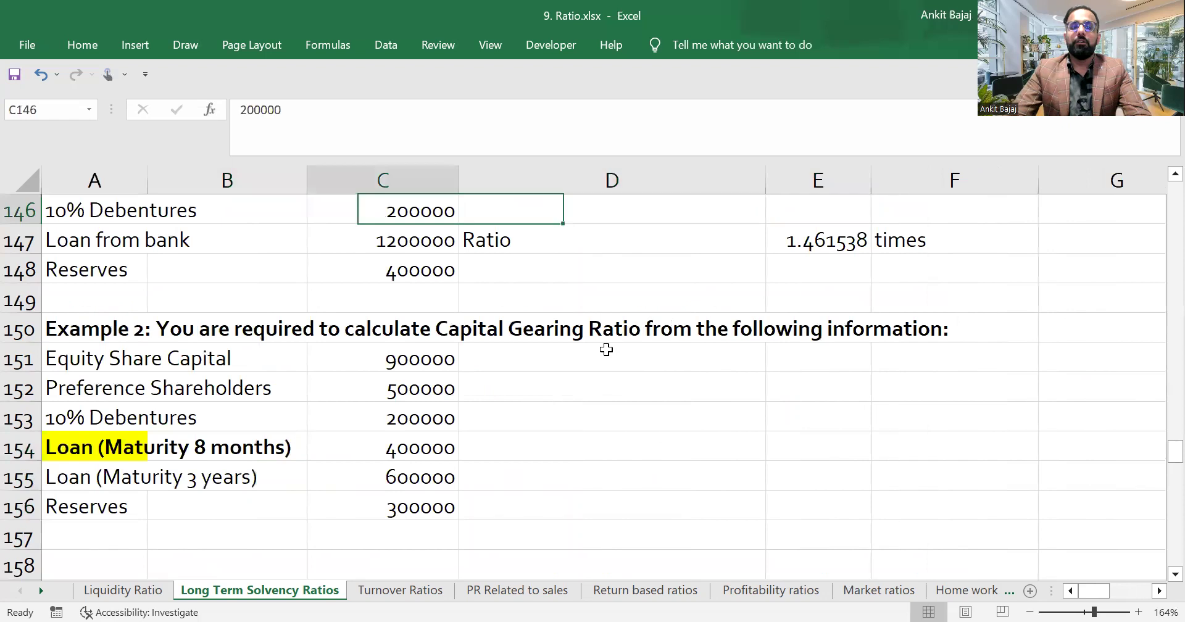
pyautogui.press('Right')
pyautogui.hotkey('shift', 'Down')
pyautogui.hotkey('shift', 'Down')
pyautogui.hotkey('shift', 'Down')
pyautogui.hotkey('ctrl', 'c')
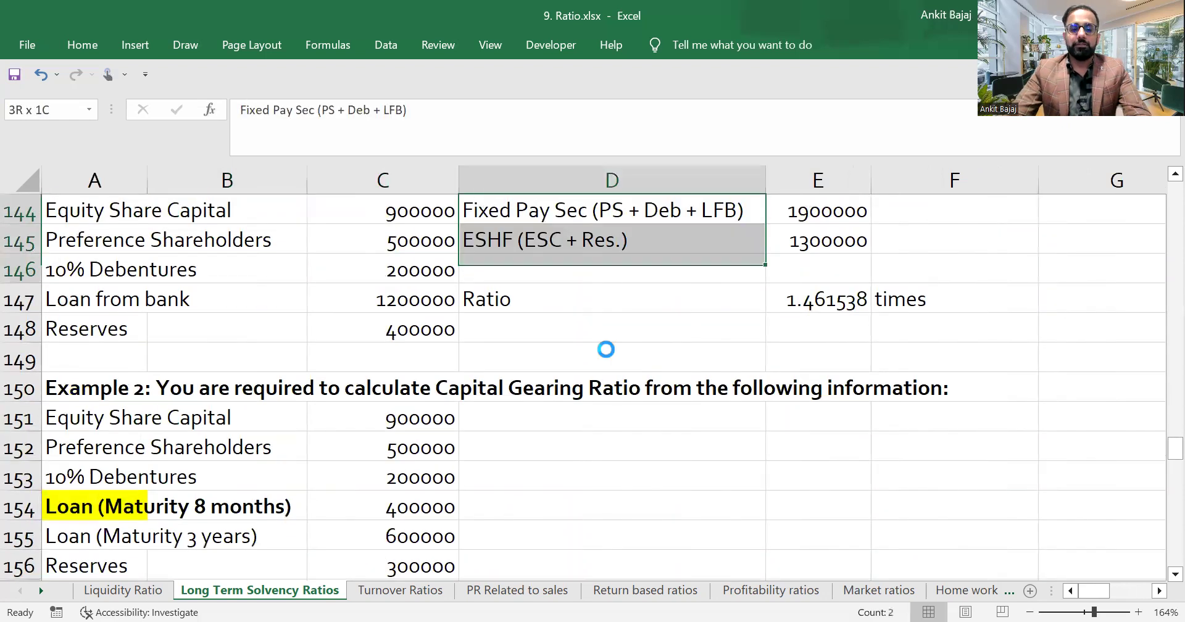
pyautogui.press('Down')
pyautogui.press('Down')
pyautogui.press('Down')
pyautogui.press('Down')
pyautogui.press('Down')
pyautogui.press('Down')
pyautogui.press('Down')
pyautogui.hotkey('ctrl', 'v')
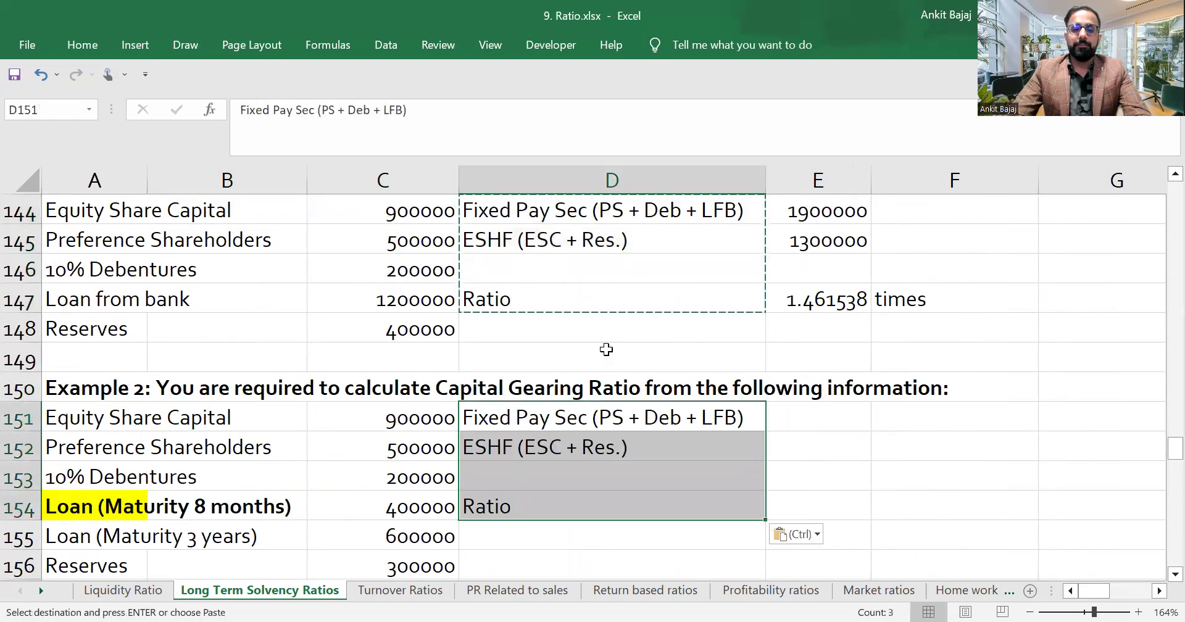
# Change the label in D151 to "Fixed Pay Sec (PS + Deb + LFB + LWSM)" and widen column D to fit it
pyautogui.press('Right')
pyautogui.press('Right')
pyautogui.press('Left')
pyautogui.press('Left')
pyautogui.press('F2')
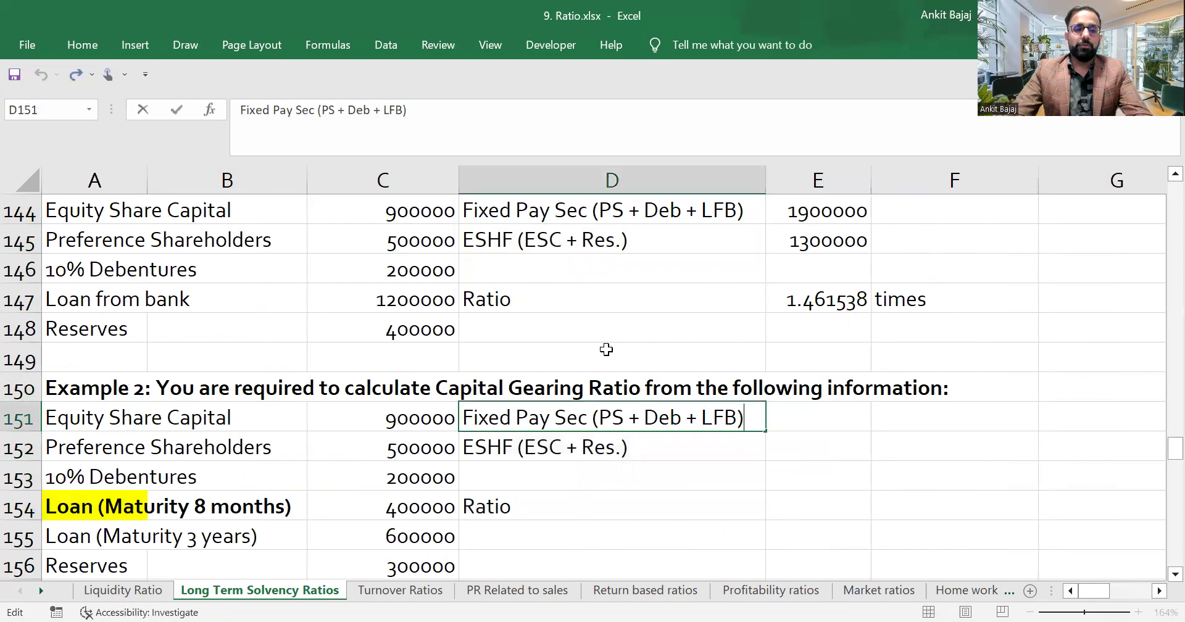
pyautogui.press('Left')
pyautogui.press('Left')
pyautogui.press('Right')
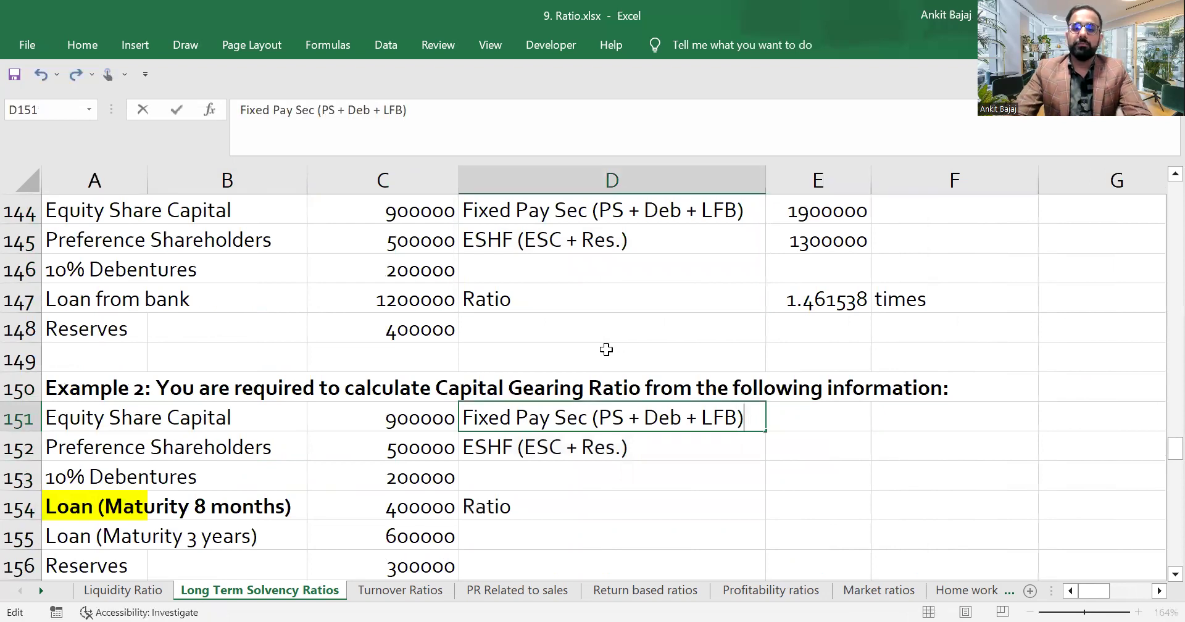
pyautogui.press('BackSpace')
pyautogui.write('+ ')
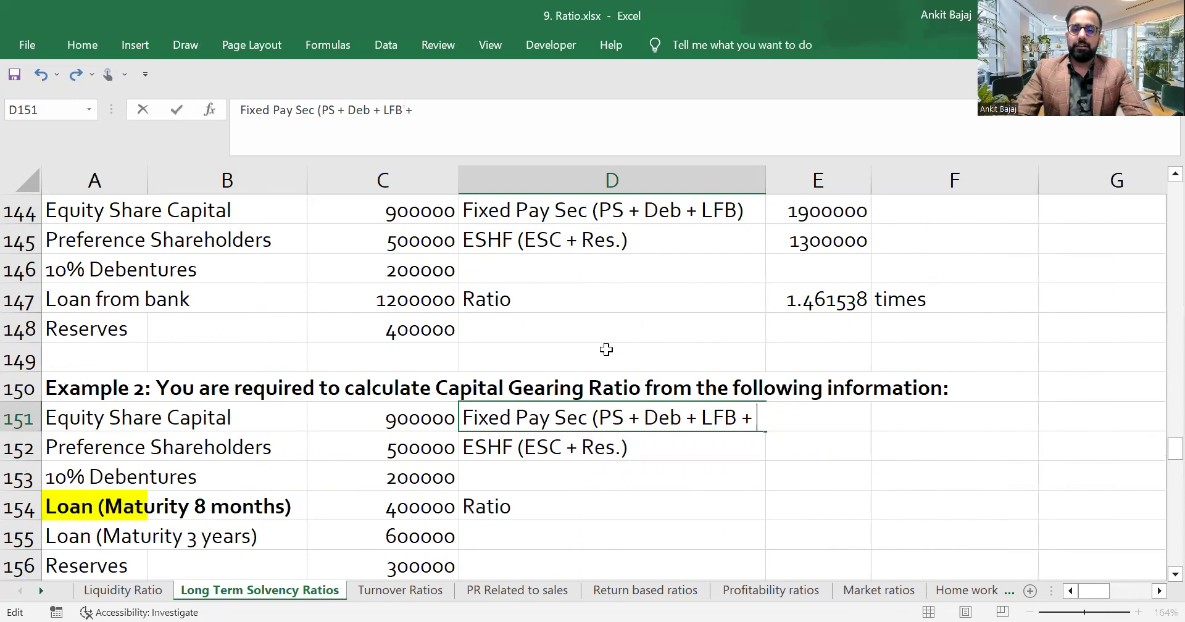
pyautogui.write('LWSM)')
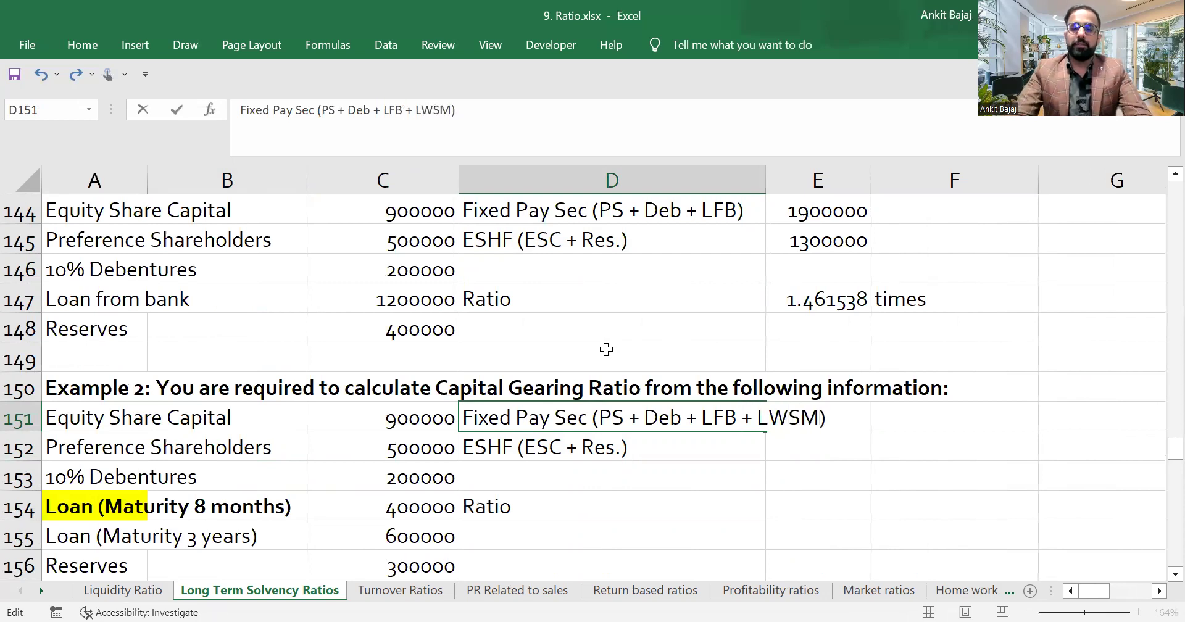
pyautogui.press('Return')
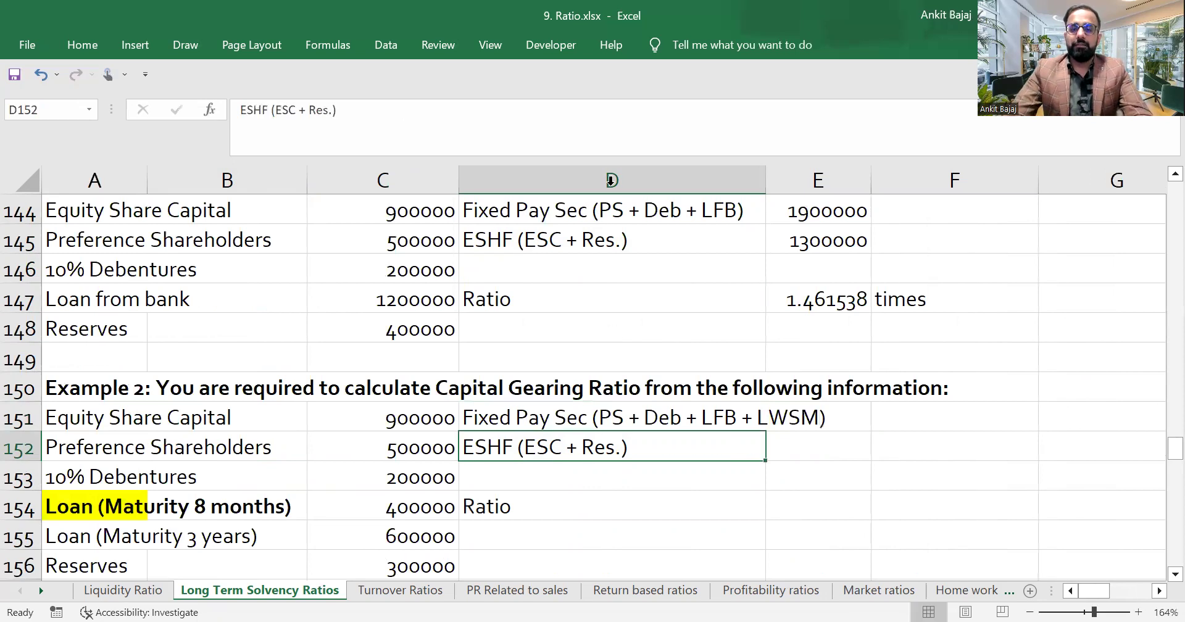
pyautogui.moveTo(769, 185); pyautogui.dragTo(838, 200)
# Calculate Example 2's fixed pay securities in E151 with the formula =C152+C153+C154+C155
pyautogui.press('Up')
pyautogui.press('Right')
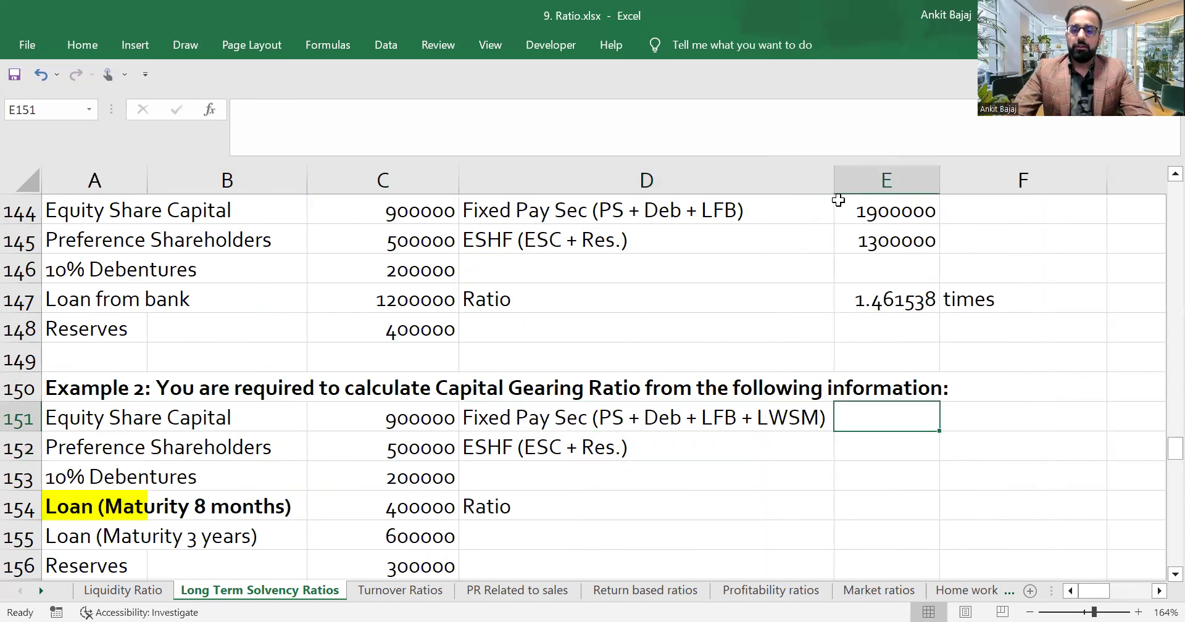
pyautogui.write('=')
pyautogui.press('Left')
pyautogui.press('Left')
pyautogui.press('Left')
pyautogui.press('Down')
pyautogui.press('Right')
pyautogui.write('+')
pyautogui.press('Down')
pyautogui.press('Down')
pyautogui.press('Left')
pyautogui.press('Left')
pyautogui.write('+')
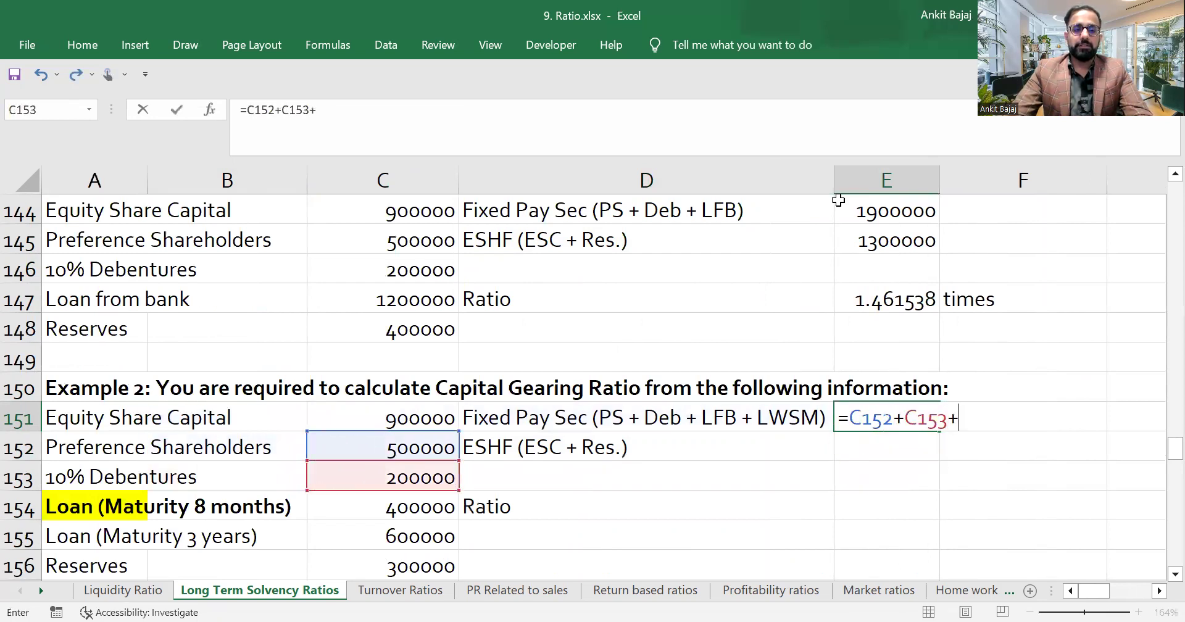
pyautogui.press('Left')
pyautogui.press('Left')
pyautogui.press('Left')
pyautogui.press('Down')
pyautogui.press('Down')
pyautogui.press('Down')
pyautogui.press('Right')
pyautogui.write('+')
pyautogui.press('Down')
pyautogui.press('Down')
pyautogui.press('Down')
pyautogui.press('Down')
pyautogui.press('Down')
pyautogui.press('Left')
pyautogui.press('Left')
pyautogui.press('Up')
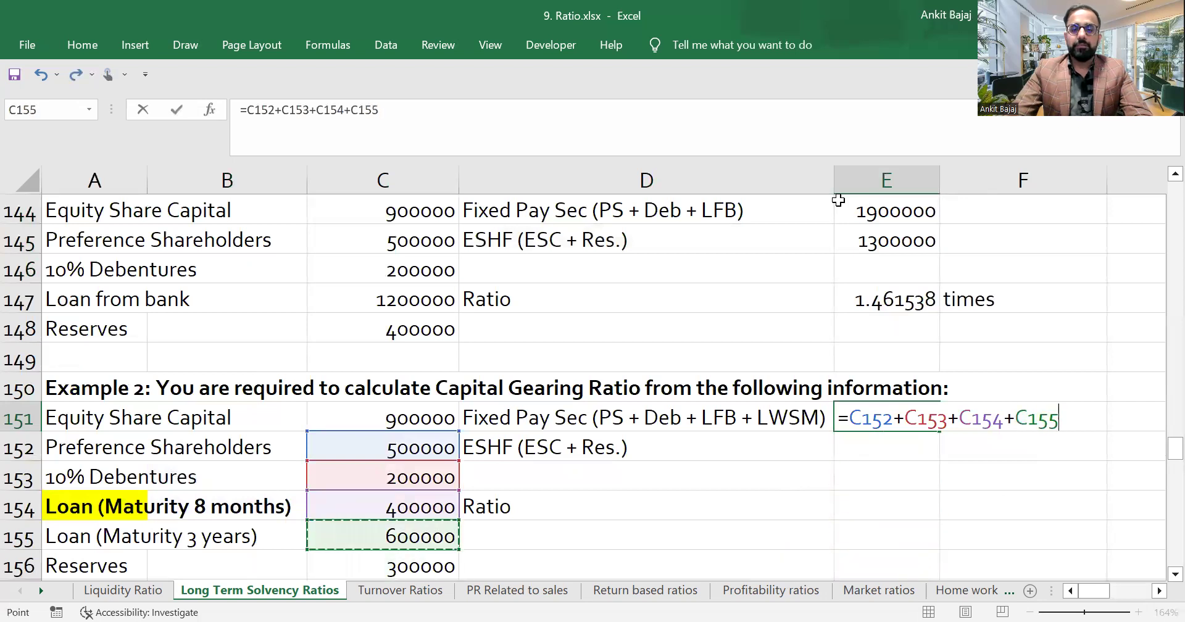
pyautogui.press('Return')
pyautogui.press('Down')
pyautogui.press('Down')
pyautogui.press('Down')
pyautogui.press('Down')
pyautogui.press('Down')
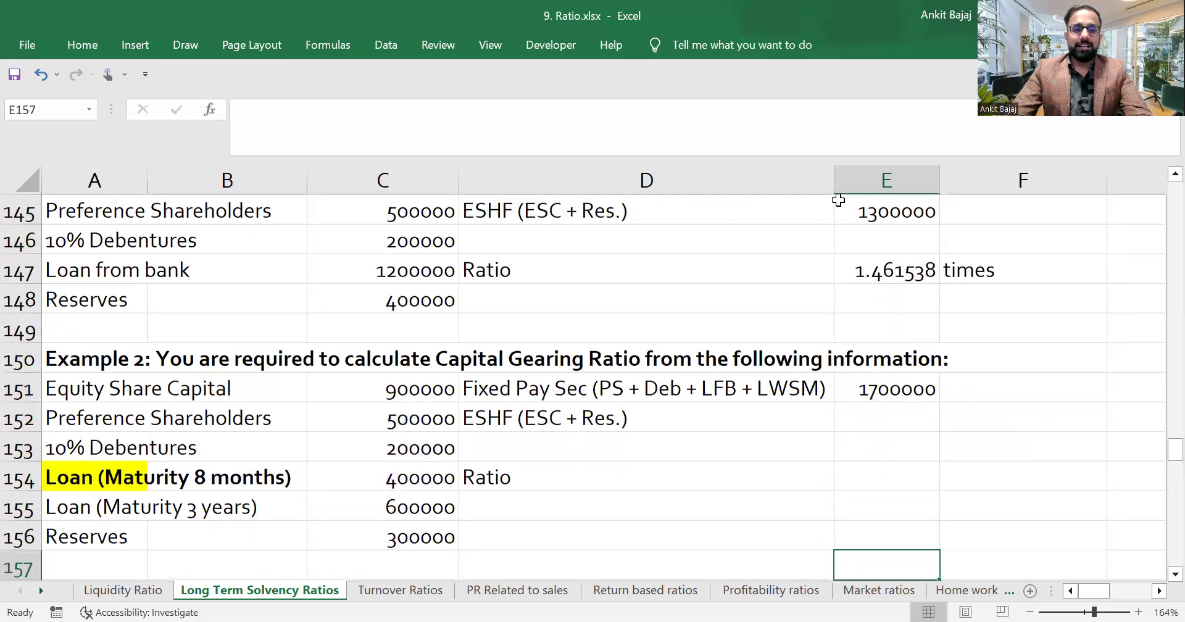
pyautogui.press('Up')
pyautogui.press('Up')
pyautogui.press('Up')
pyautogui.press('Up')
pyautogui.press('Up')
pyautogui.press('Up')
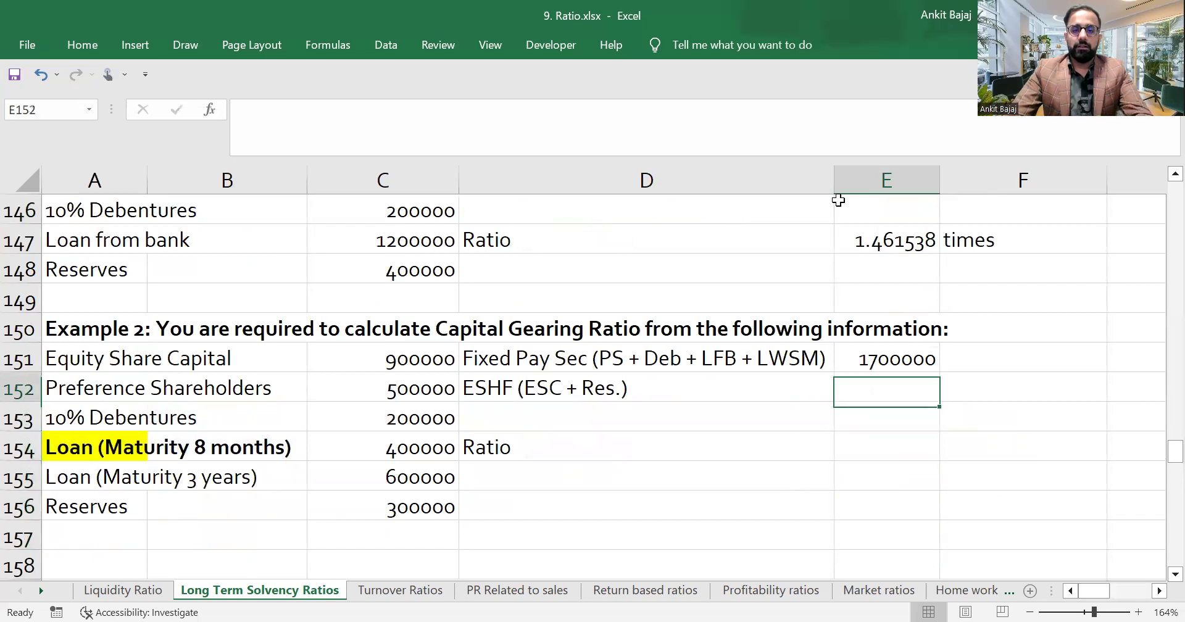
# Calculate Example 2's ESHF in E152 by adding the equity share capital in C151 and the reserves in C156
pyautogui.press('F2')
pyautogui.press('Return')
pyautogui.press('Left')
pyautogui.press('Right')
pyautogui.write('=')
pyautogui.press('Left')
pyautogui.press('Left')
pyautogui.press('Up')
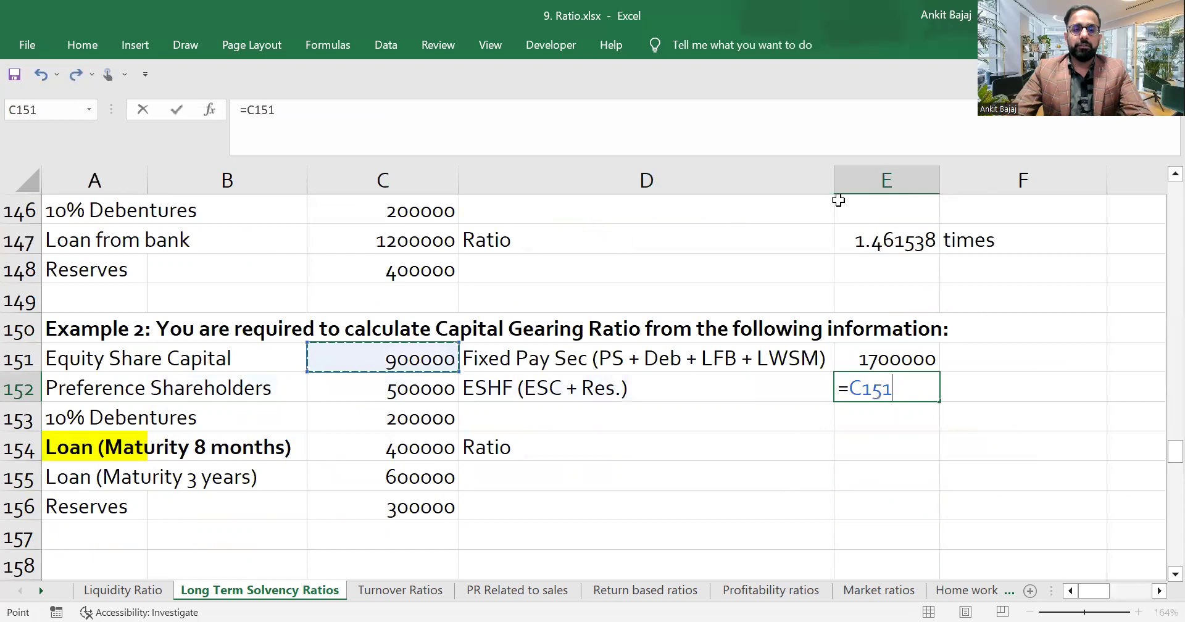
pyautogui.write('+')
pyautogui.press('Down')
pyautogui.press('Down')
pyautogui.press('Down')
pyautogui.press('Down')
pyautogui.press('Left')
pyautogui.press('Left')
pyautogui.press('Left')
pyautogui.press('Down')
pyautogui.press('Right')
pyautogui.press('Up')
pyautogui.press('Return')
# Calculate Example 2's ratio in E154 with the formula =E151/E152 and enter the unit "times" in F154
pyautogui.press('Left')
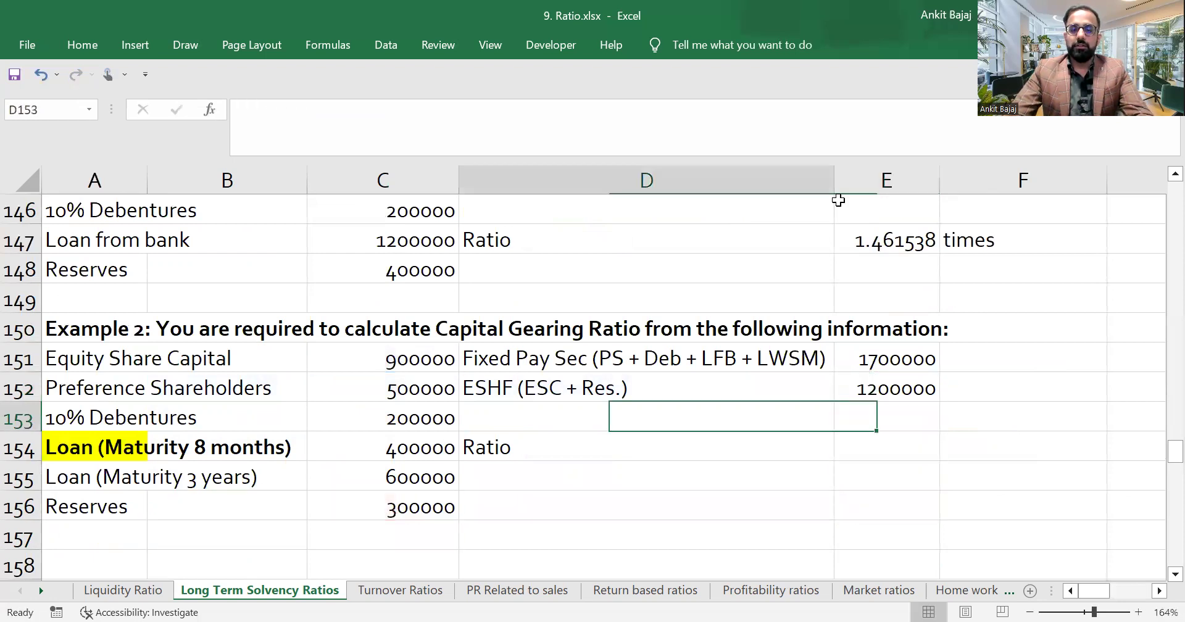
pyautogui.press('Down')
pyautogui.press('Right')
pyautogui.write('=')
pyautogui.press('Up')
pyautogui.press('Up')
pyautogui.press('Up')
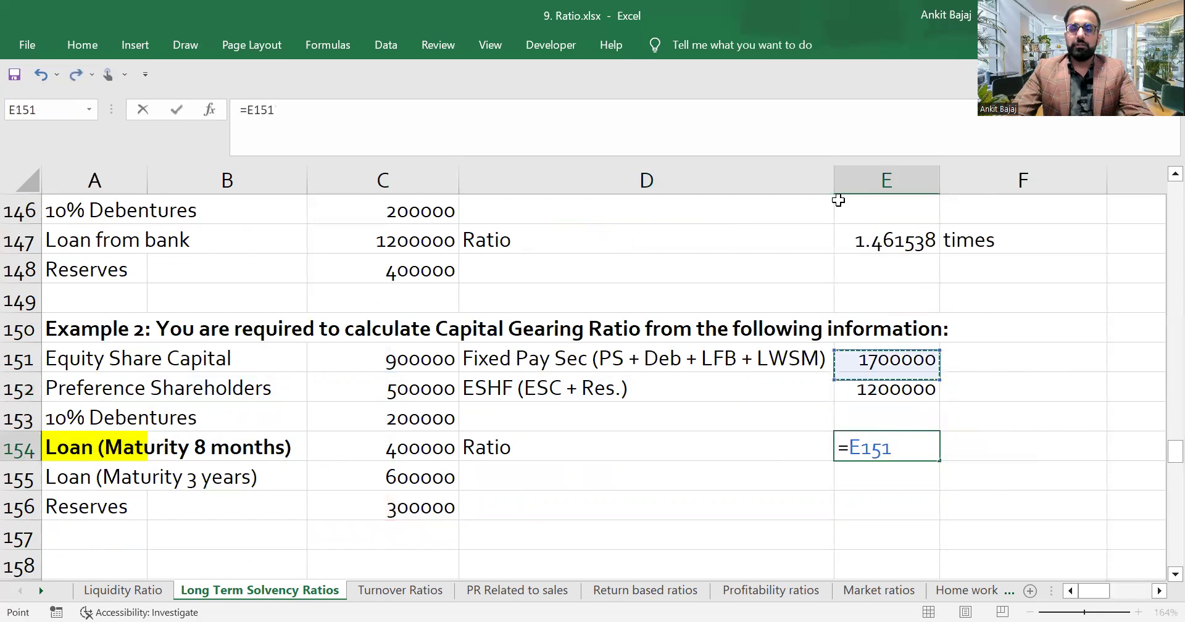
pyautogui.write('/')
pyautogui.press('Up')
pyautogui.press('Return')
pyautogui.press('Up')
pyautogui.write('=')
pyautogui.press('Up')
pyautogui.press('Up')
pyautogui.press('Up')
pyautogui.write('/')
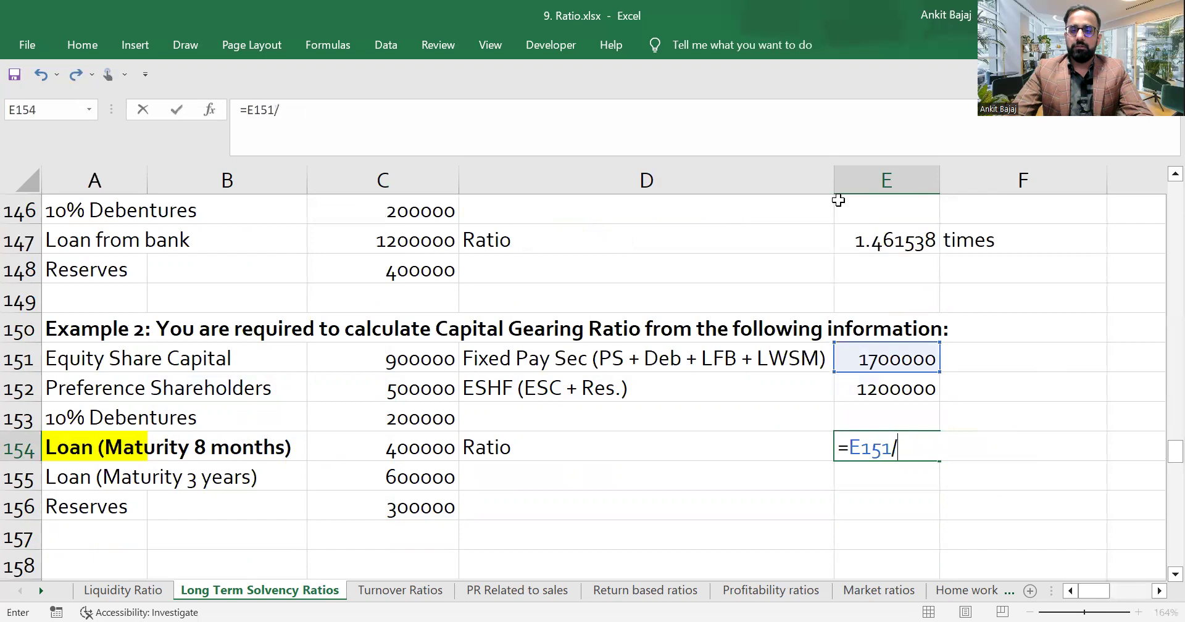
pyautogui.press('Up')
pyautogui.press('Up')
pyautogui.press('Tab')
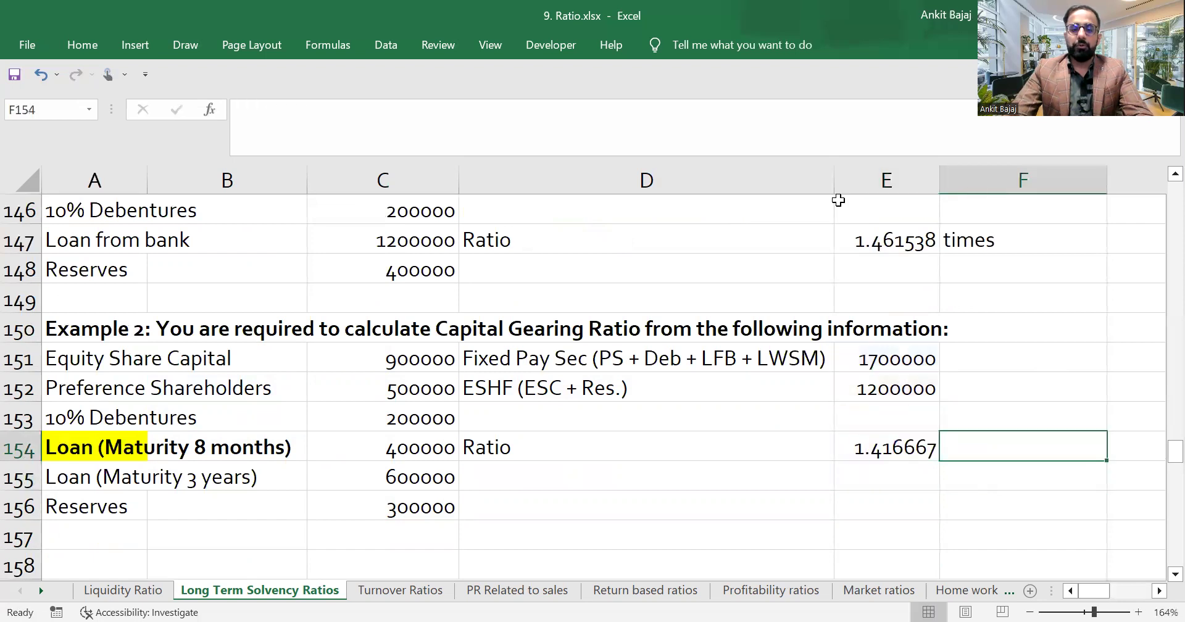
pyautogui.write('times')
pyautogui.press('Return')
# Copy Example 2's working block from D151:E154 and paste it starting at D156
pyautogui.press('Left')
pyautogui.press('Left')
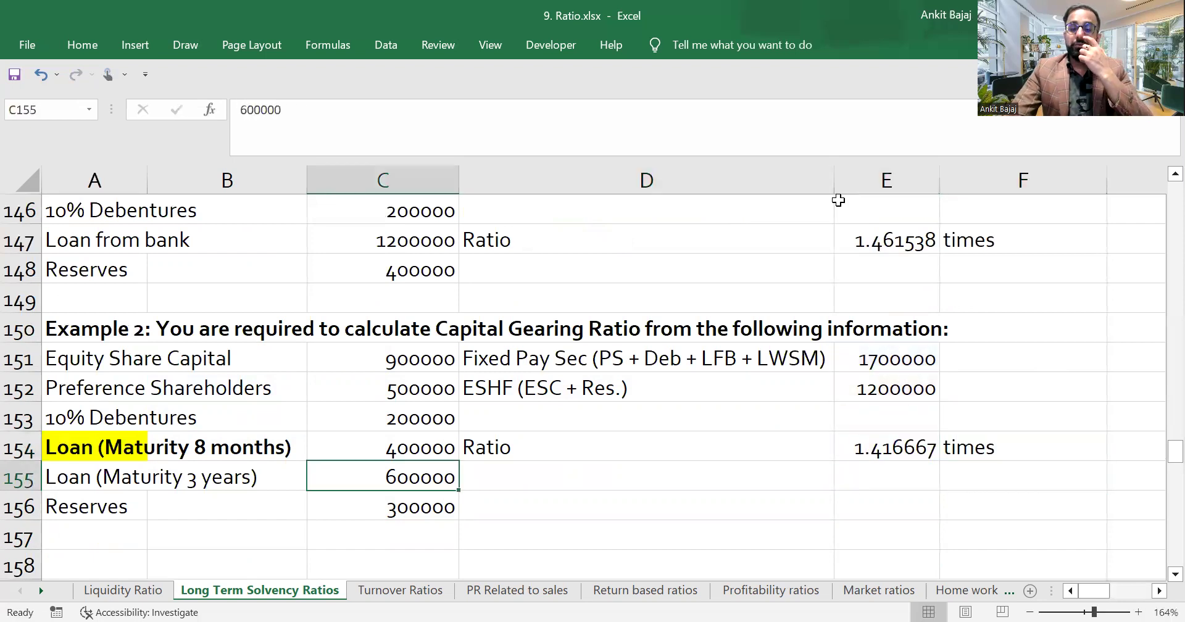
pyautogui.press('Up')
pyautogui.press('Up')
pyautogui.press('Up')
pyautogui.press('Right')
pyautogui.press('Up')
pyautogui.press('Right')
pyautogui.press('Down')
pyautogui.press('Left')
pyautogui.press('Up')
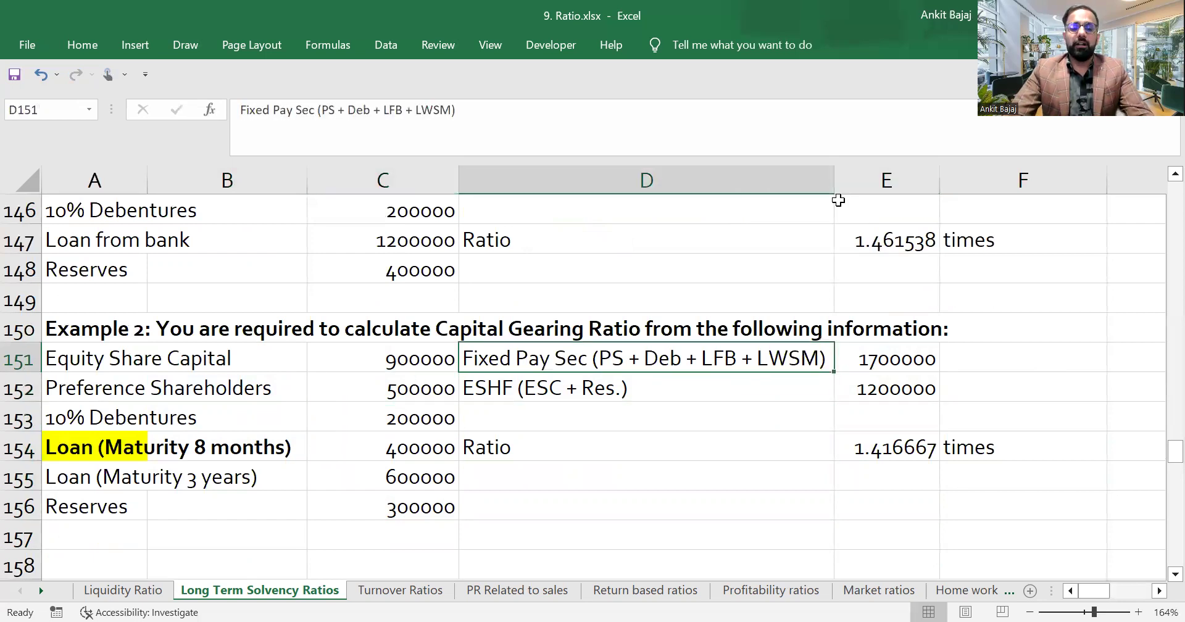
pyautogui.hotkey('shift', 'Right')
pyautogui.hotkey('shift', 'Down')
pyautogui.hotkey('shift', 'Down')
pyautogui.hotkey('shift', 'Down')
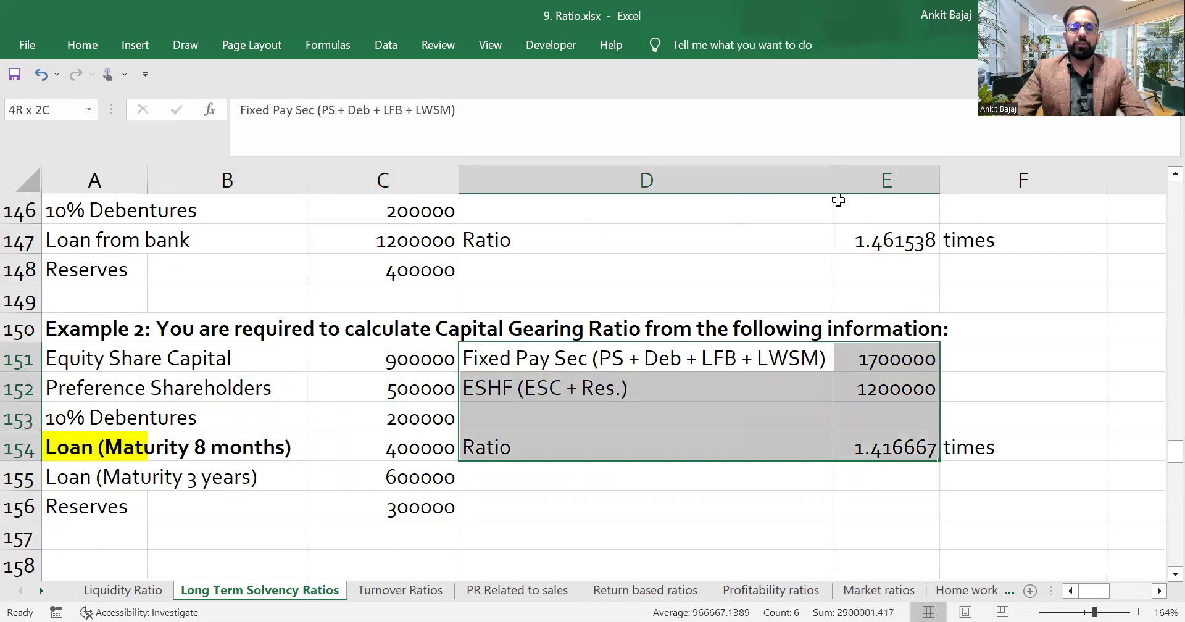
pyautogui.hotkey('ctrl', 'c')
pyautogui.press('Down')
pyautogui.press('Down')
pyautogui.press('Down')
pyautogui.press('Down')
pyautogui.press('Down')
pyautogui.hotkey('ctrl', 'v')
# Replace the fixed pay securities formula in E156 with =C152+C153+C155, leaving out the 8-month loan
pyautogui.press('Down')
pyautogui.press('Down')
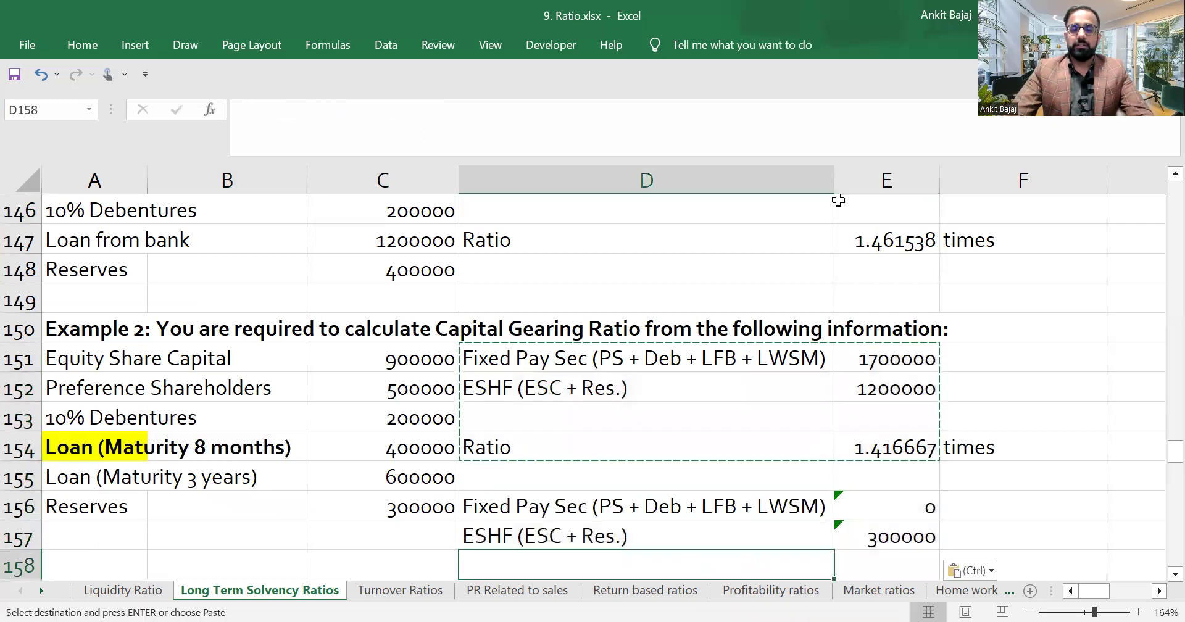
pyautogui.press('Right')
pyautogui.press('Up')
pyautogui.press('Up')
pyautogui.write('=')
pyautogui.press('Left')
pyautogui.press('Left')
pyautogui.press('Left')
pyautogui.press('Left')
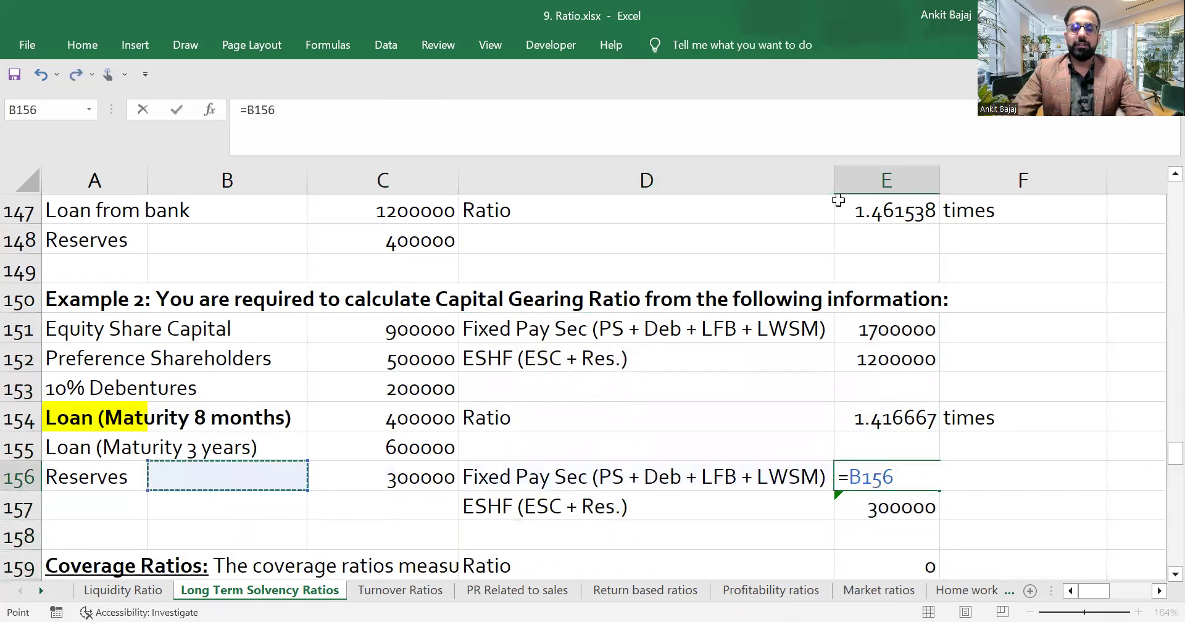
pyautogui.press('Right')
pyautogui.press('Up')
pyautogui.press('Up')
pyautogui.press('Up')
pyautogui.press('Up')
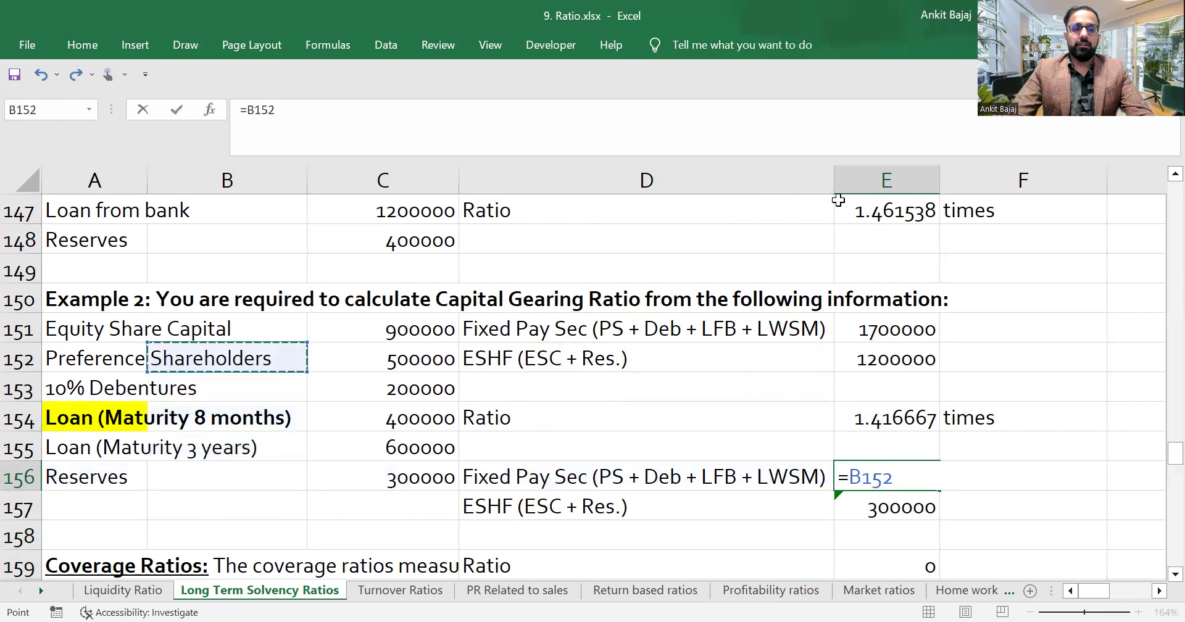
pyautogui.press('Right')
pyautogui.write('+')
pyautogui.press('Left')
pyautogui.press('Left')
pyautogui.press('Up')
pyautogui.press('Up')
pyautogui.press('Up')
pyautogui.write('+')
pyautogui.press('Left')
pyautogui.press('Left')
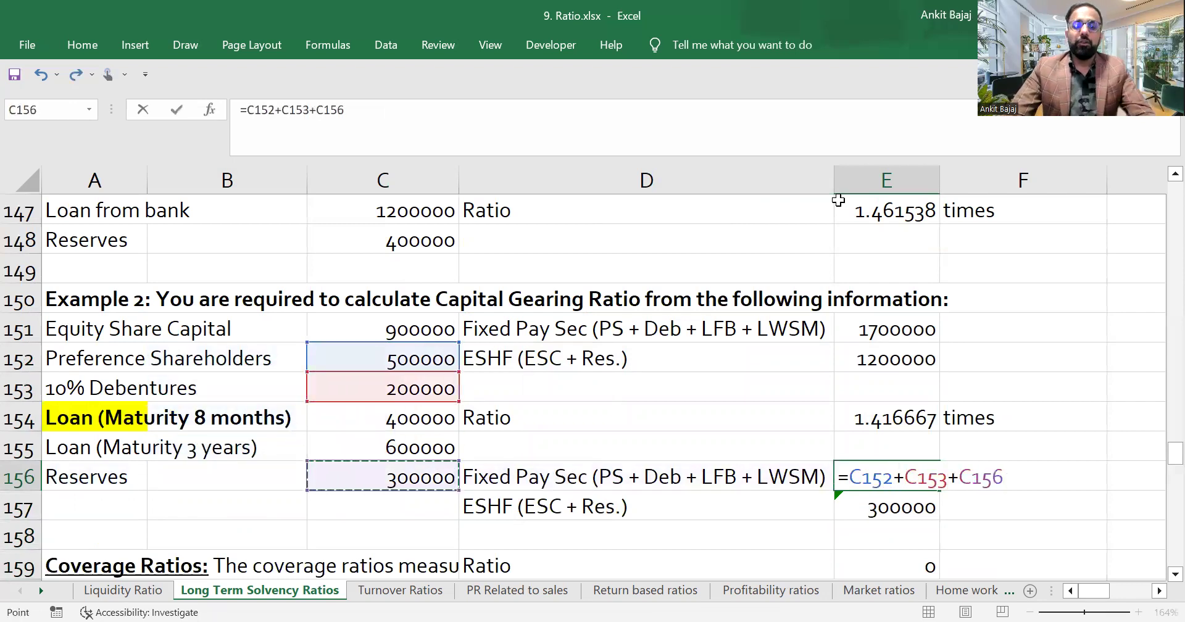
pyautogui.press('Up')
pyautogui.press('Return')
# Recalculate the copied block's ESHF in E157 by adding the equity share capital in C151 and the reserves
pyautogui.press('Down')
pyautogui.press('Down')
pyautogui.press('Down')
pyautogui.press('Down')
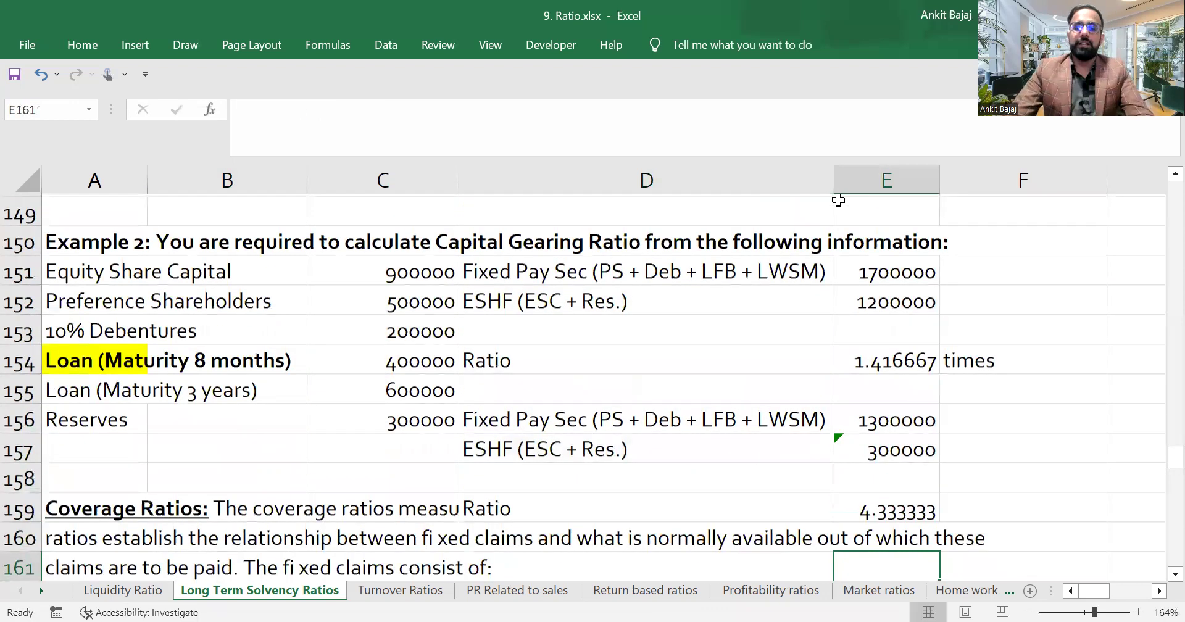
pyautogui.press('Up')
pyautogui.press('Up')
pyautogui.press('Up')
pyautogui.press('Up')
pyautogui.write('=')
pyautogui.press('Left')
pyautogui.press('Left')
pyautogui.press('Up')
pyautogui.press('Up')
pyautogui.press('Up')
pyautogui.press('Up')
pyautogui.press('Up')
pyautogui.press('Up')
pyautogui.write('+')
pyautogui.press('Left')
pyautogui.press('Left')
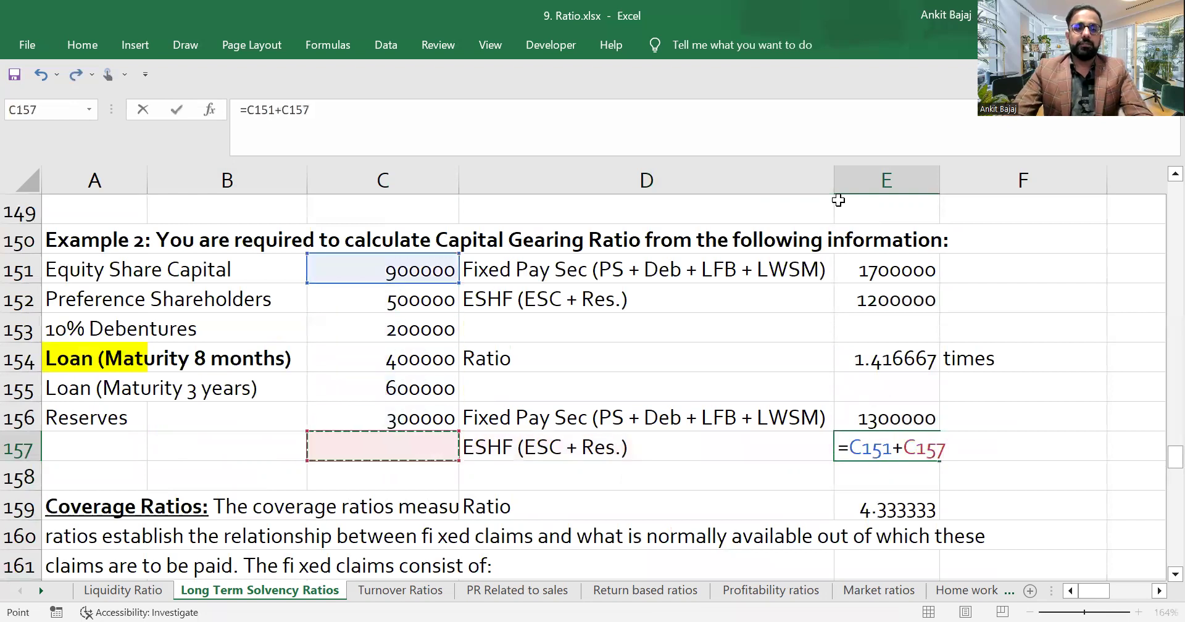